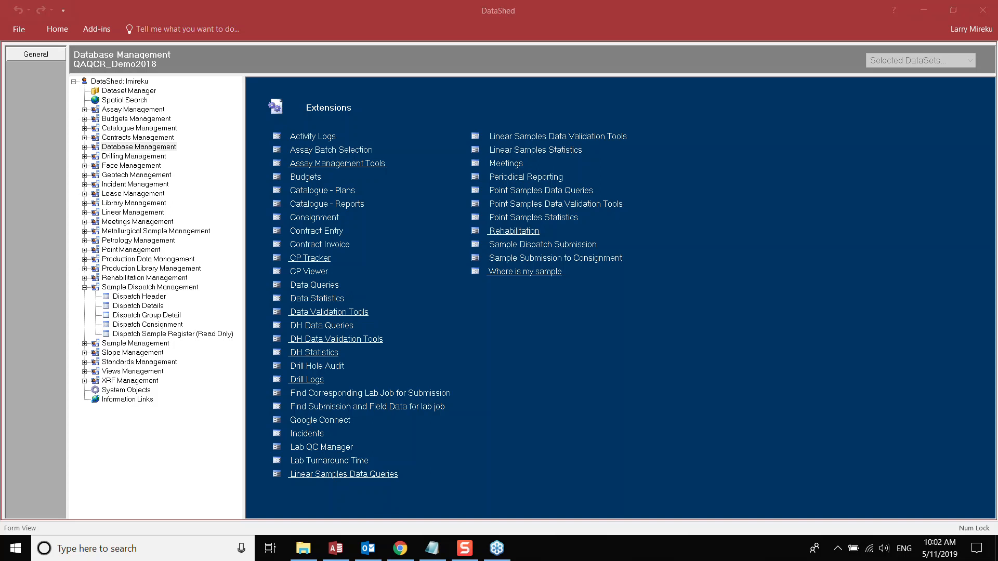
- Look through each section of the Sample Dispatch Submission form, close it, then open Contract Entry
click(581, 116)
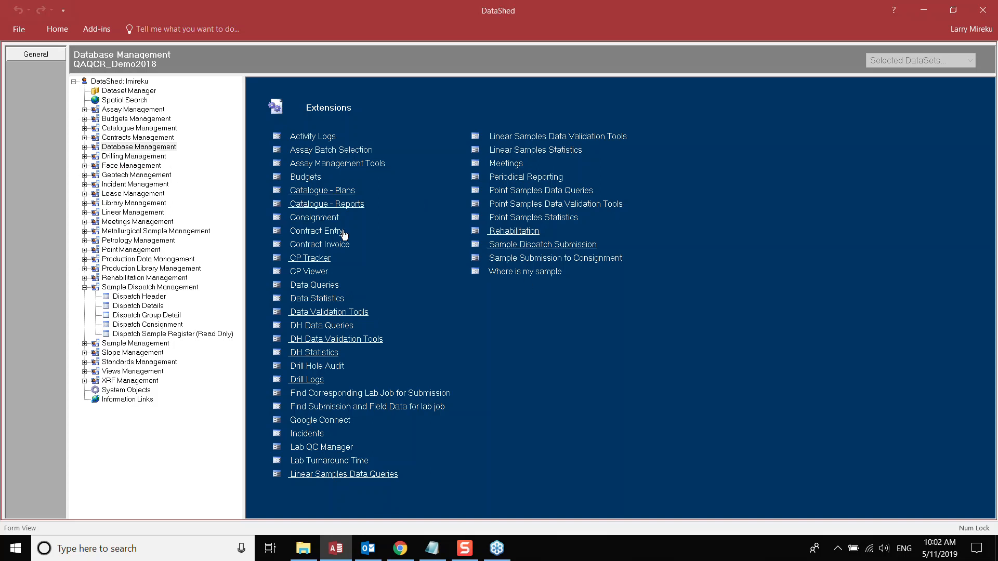
click(533, 244)
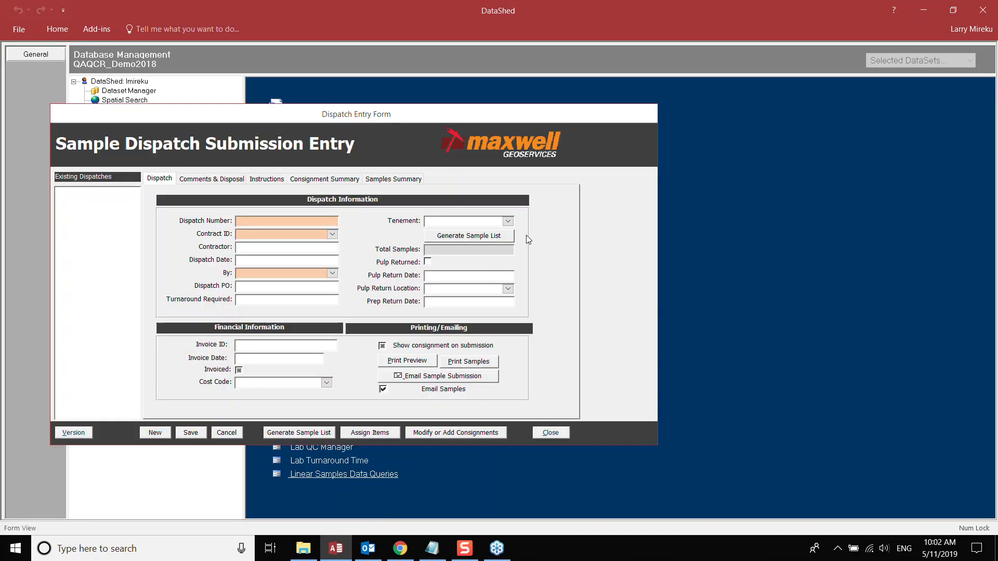
drag(344, 117, 626, 141)
click(493, 202)
click(548, 202)
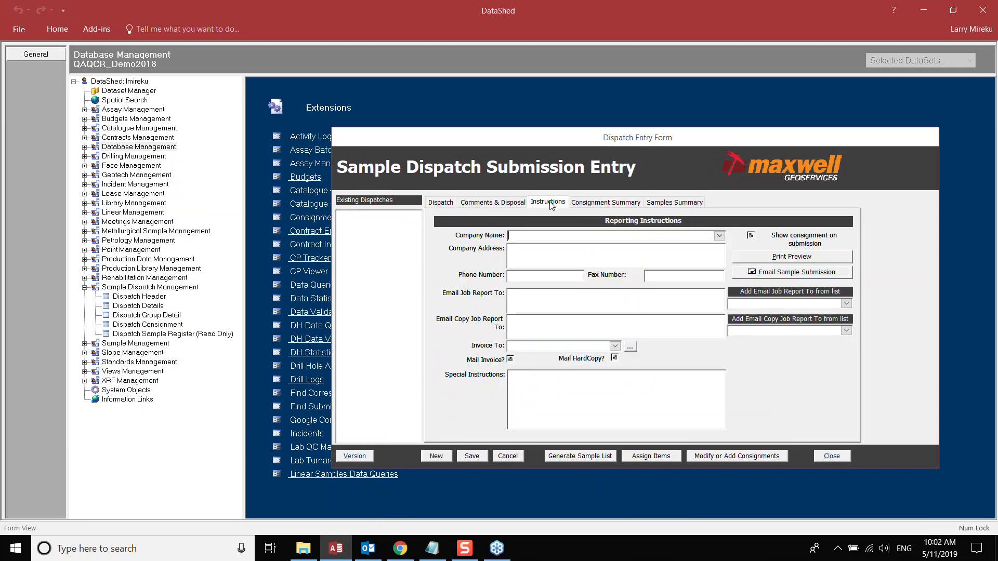
click(605, 203)
click(661, 203)
click(440, 203)
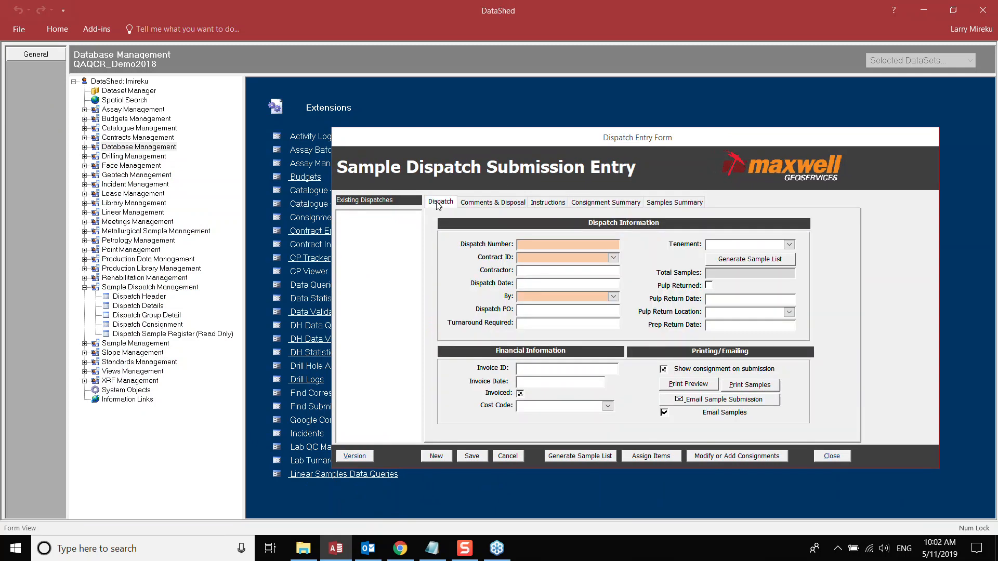
click(842, 456)
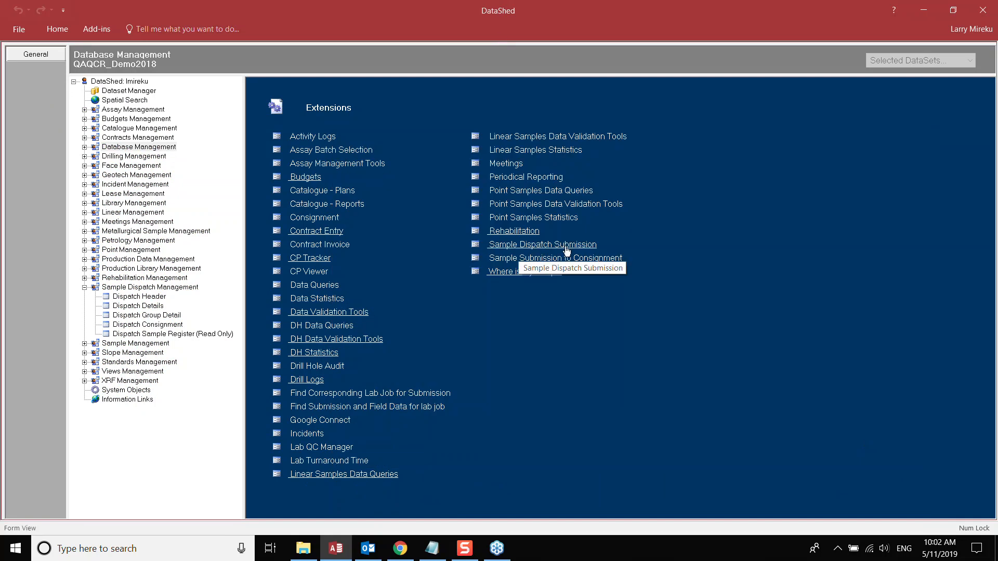
click(303, 230)
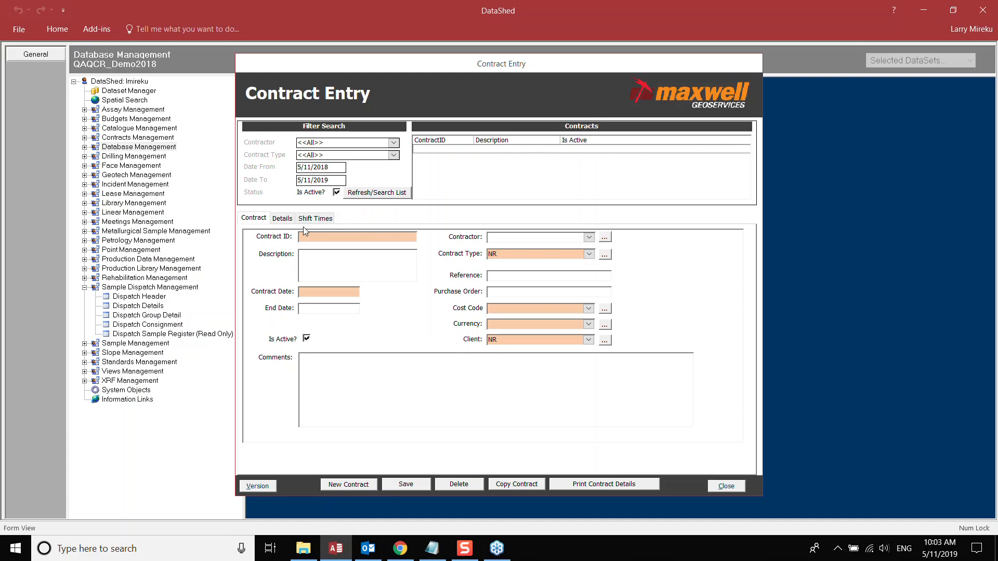
- Create a new contract record with Contract ID ALS_SD1901
drag(474, 67, 489, 84)
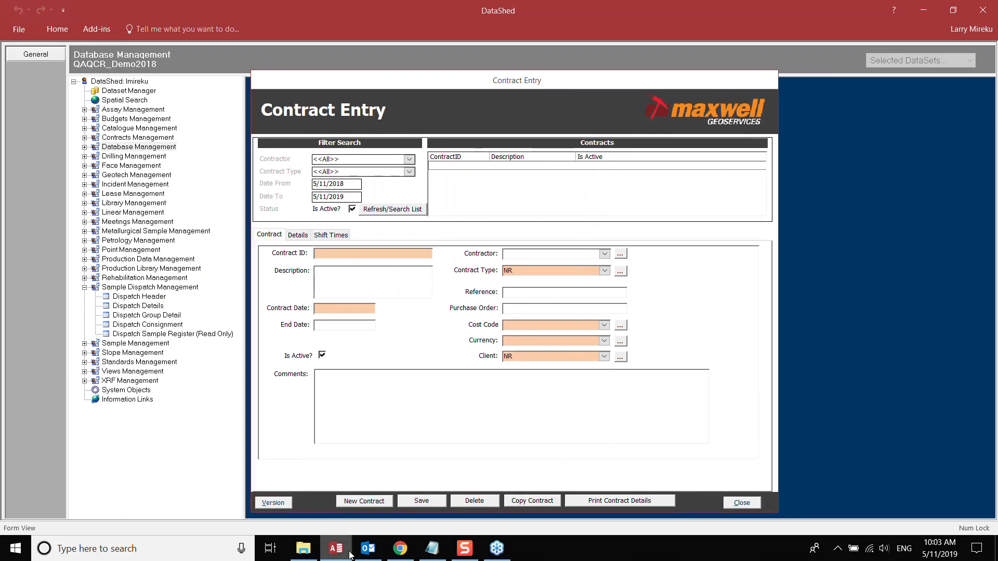
click(365, 502)
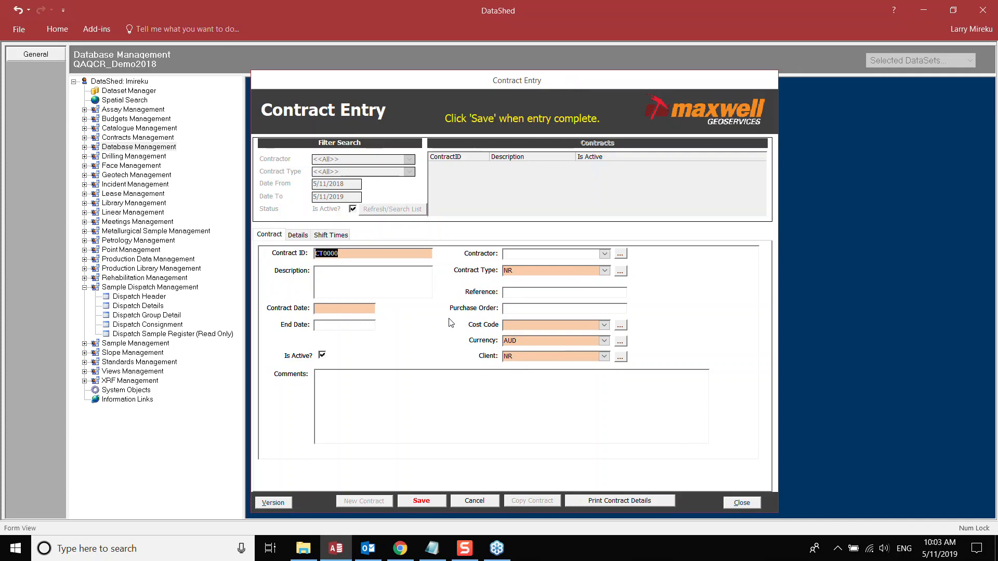
text(AL)
text(S_1901)
click(330, 254)
text(SD)
click(348, 309)
- Set the Contract Date to 1/01/2019 with the calendar picker
click(382, 309)
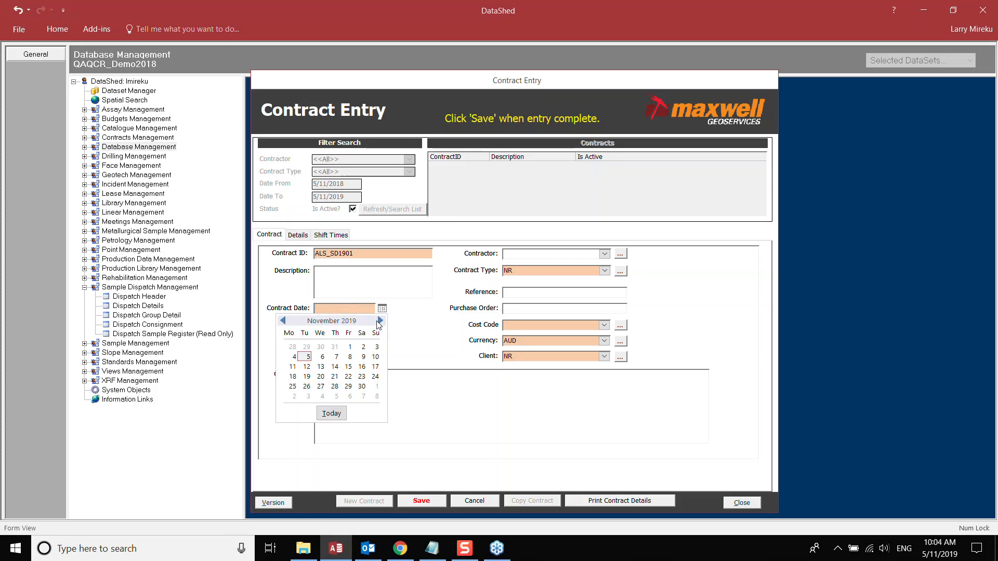
click(284, 322)
click(284, 321)
click(284, 322)
click(284, 322)
click(284, 321)
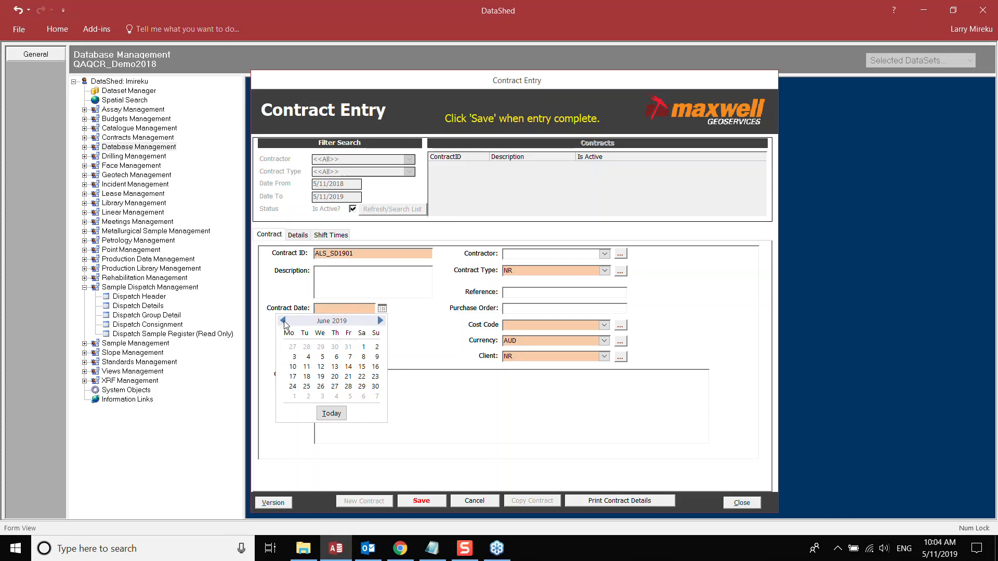
click(284, 322)
click(284, 322)
click(284, 322)
click(284, 322)
click(283, 322)
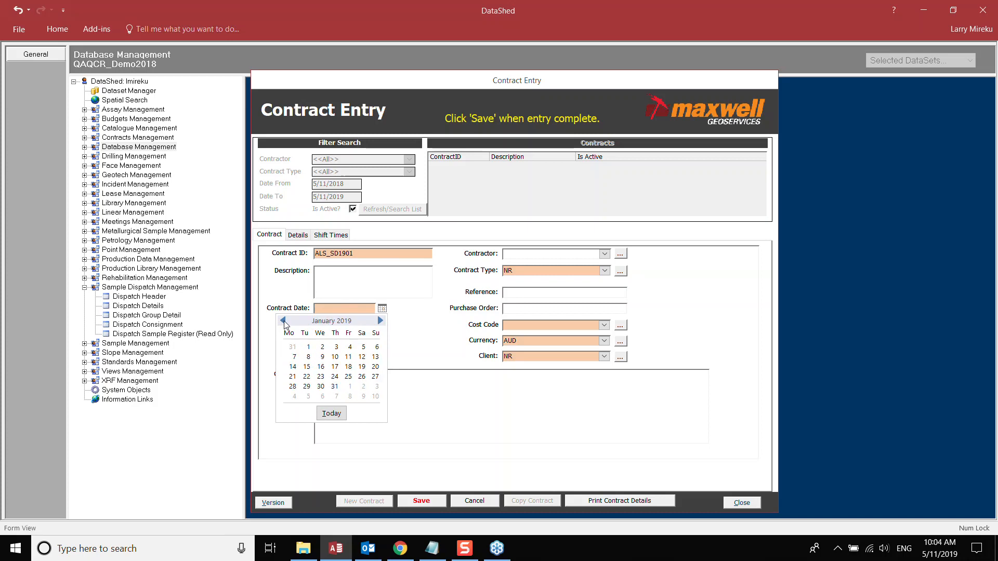
click(283, 322)
click(380, 322)
click(310, 348)
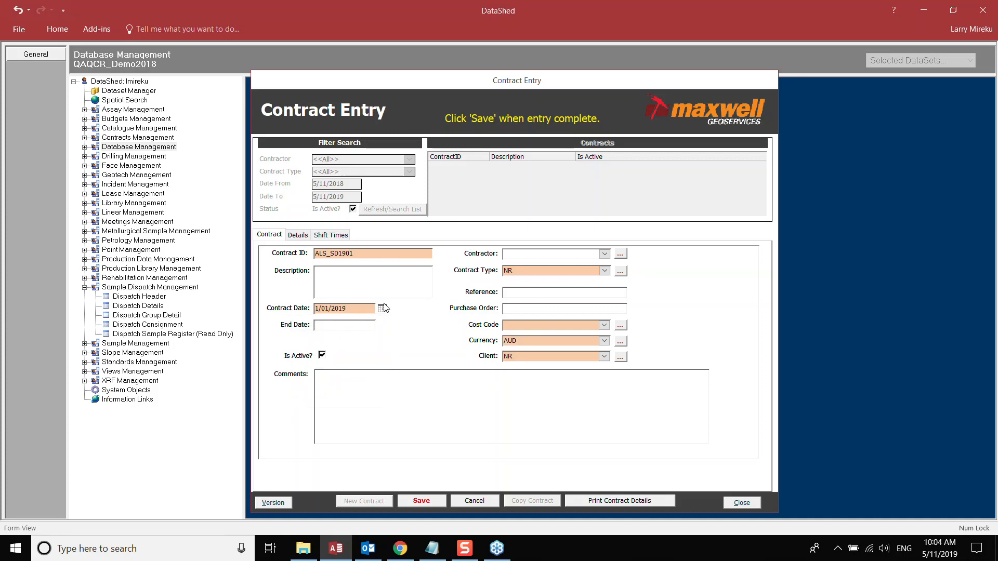
- Set the End Date to 31/12/2019 and the description to 'ALS assay contract 2019'
click(325, 327)
click(383, 328)
click(380, 337)
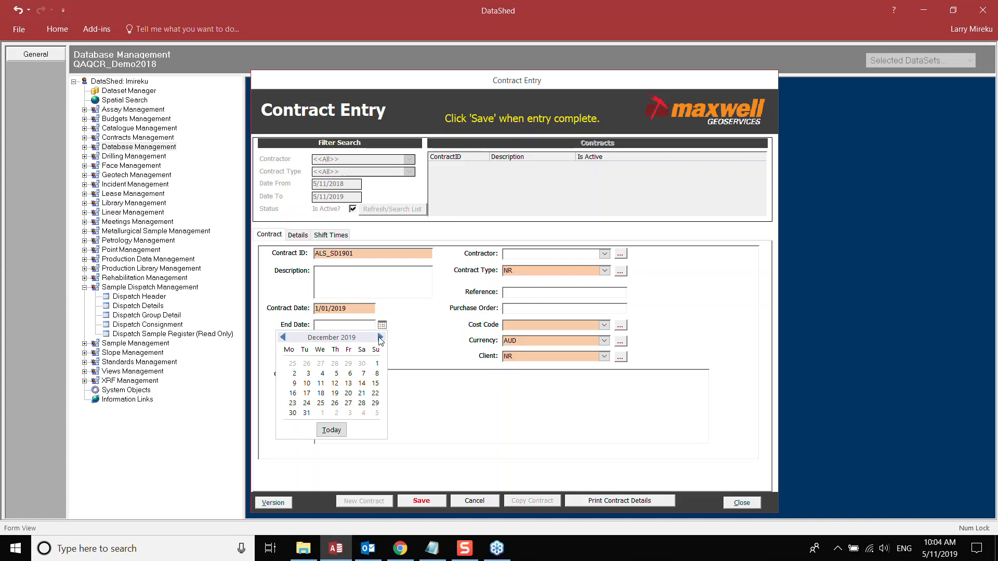
click(307, 413)
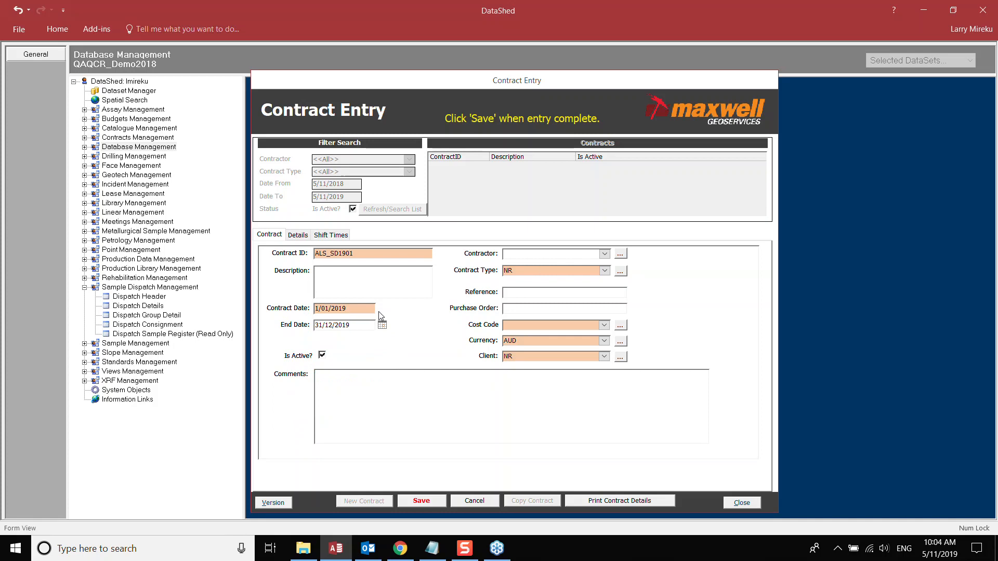
click(369, 271)
text(ALS assay contract 2019)
- Set contractor ALS_PTH, contract type ASSAY and cost code NR
click(604, 254)
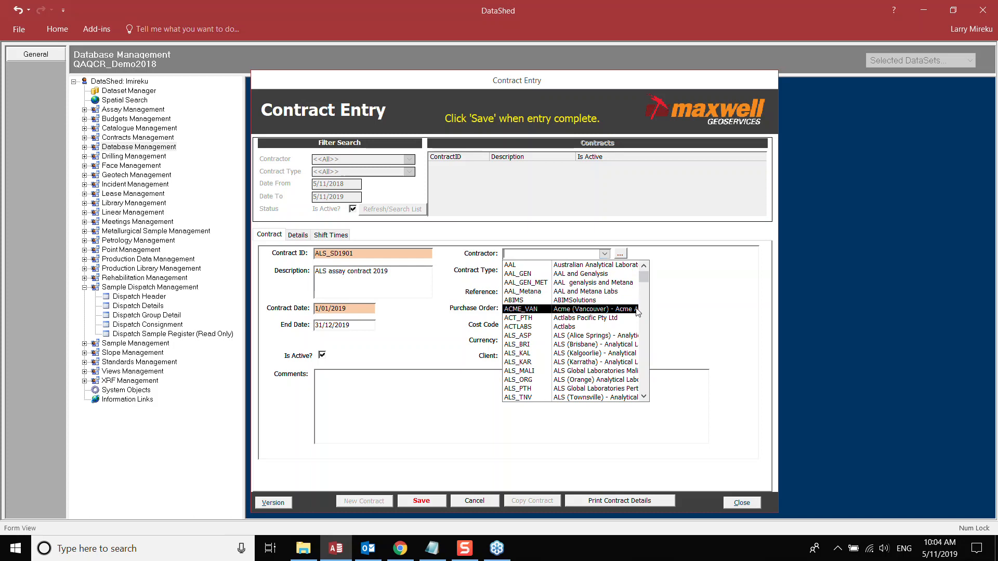
click(646, 323)
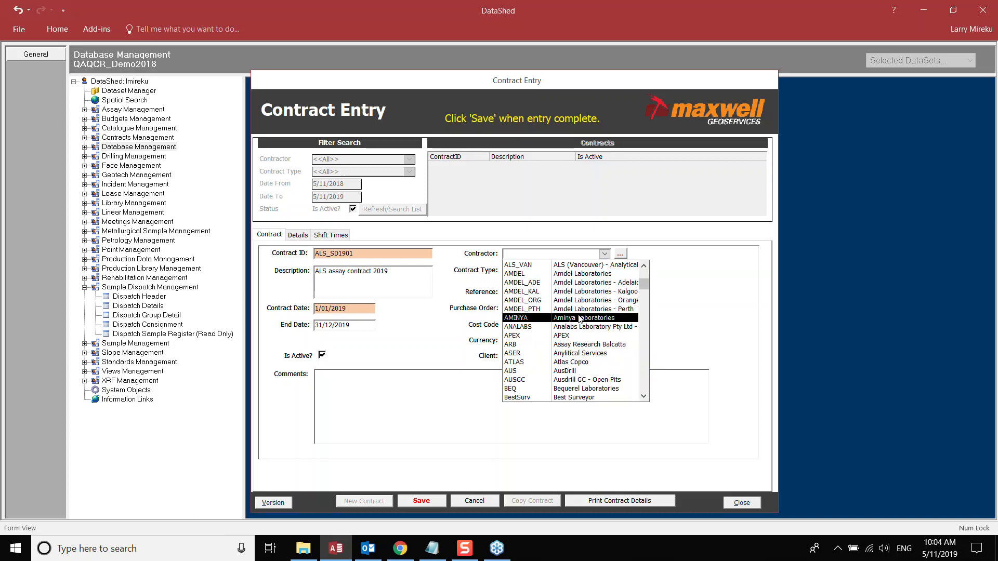
scroll(580, 318, up, 1)
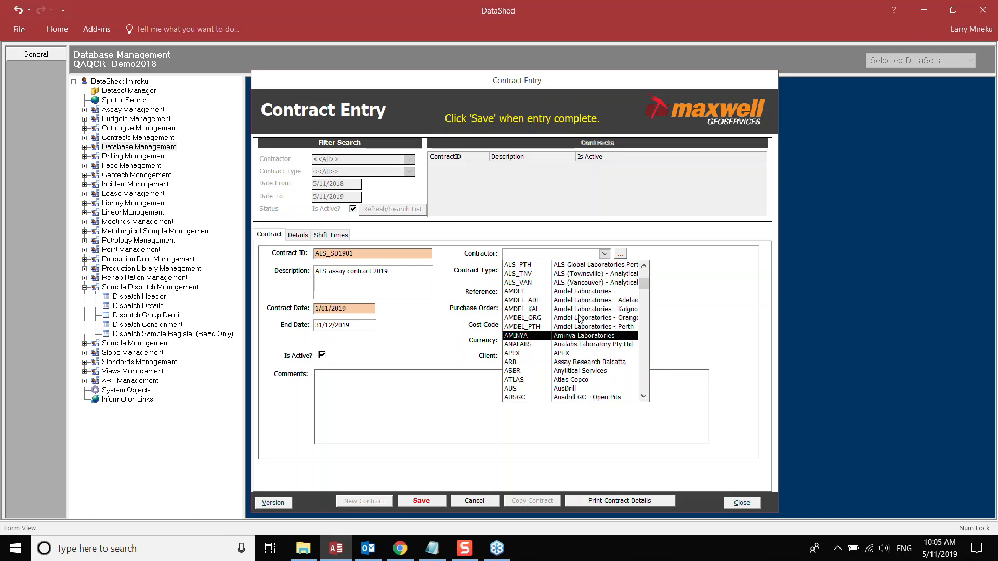
click(530, 266)
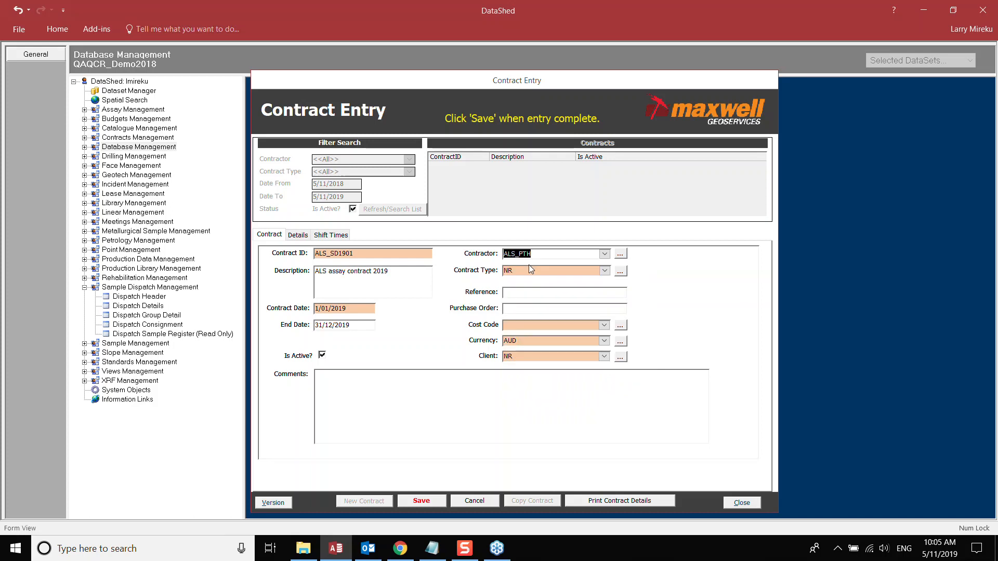
click(604, 271)
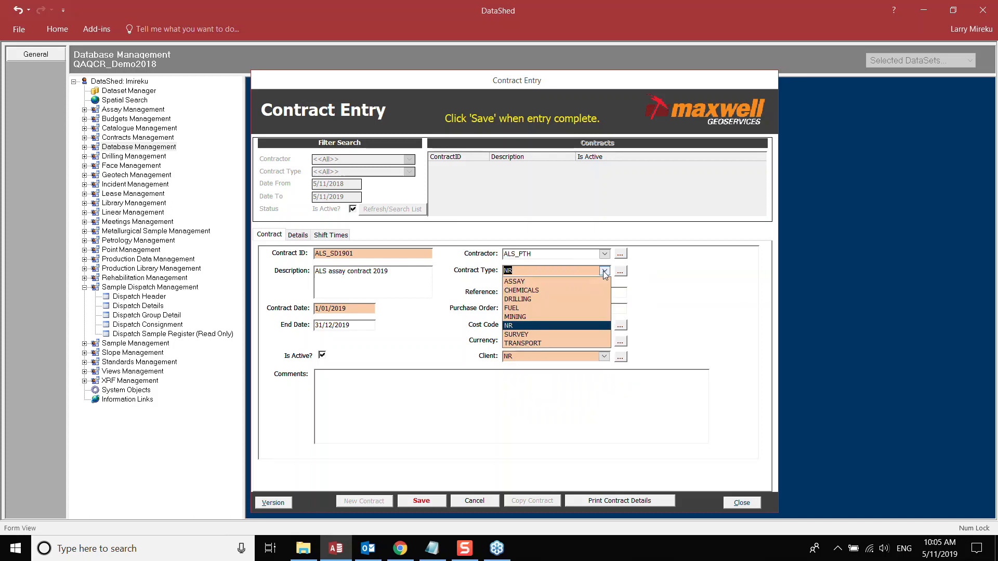
click(512, 282)
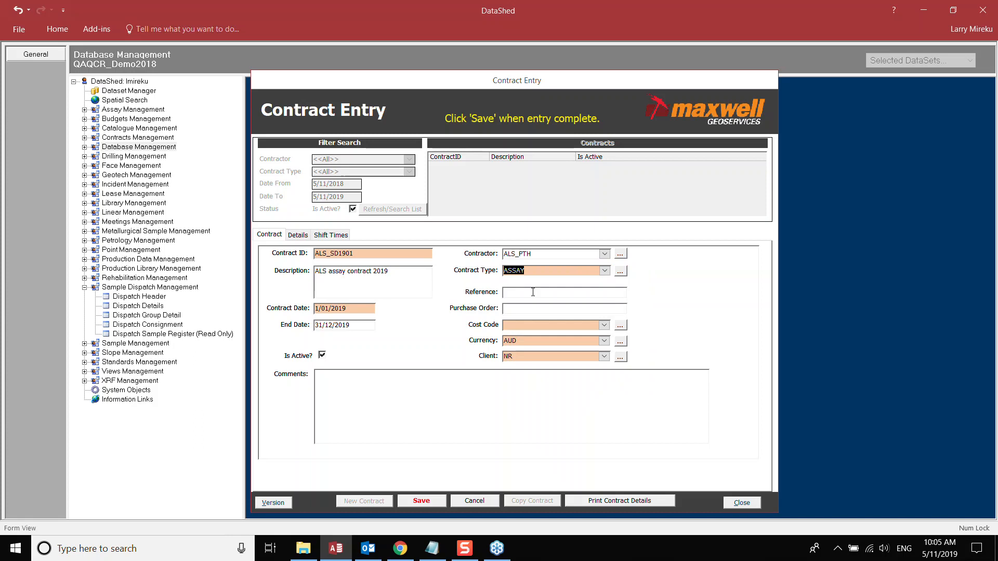
click(570, 326)
text(NR)
double_click(536, 328)
click(544, 325)
- Set the currency to USD and keep NR as the client
click(604, 341)
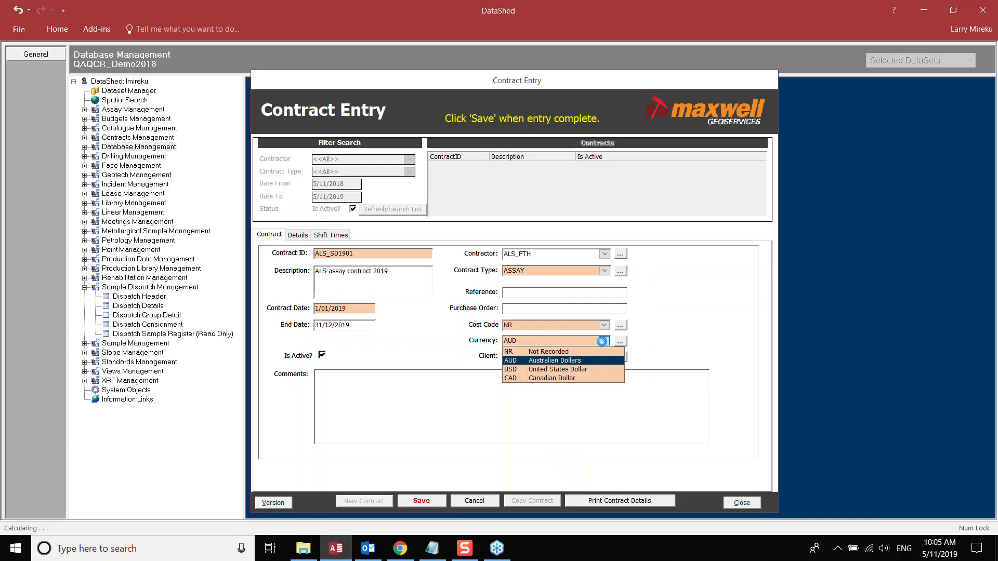
click(572, 369)
click(540, 343)
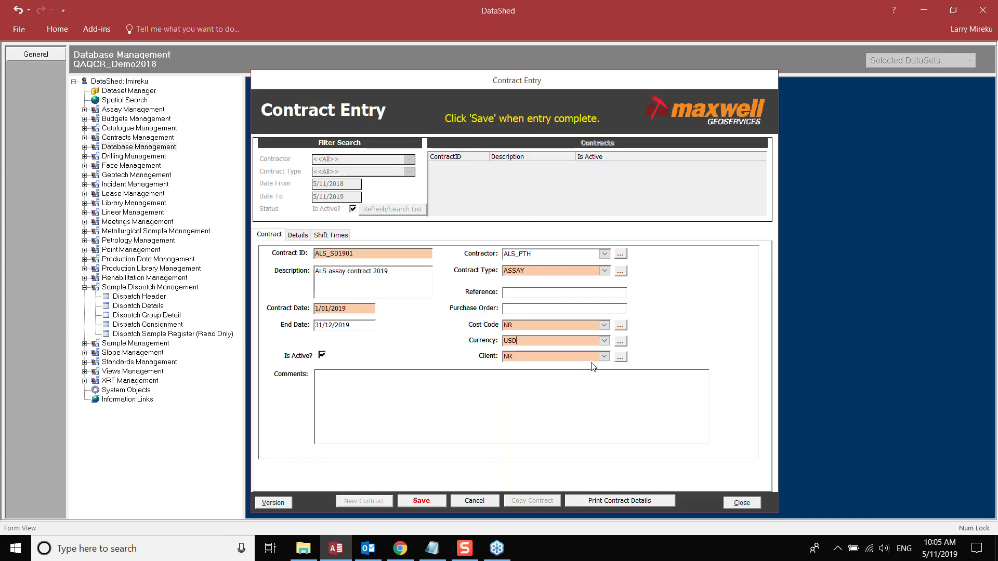
click(604, 357)
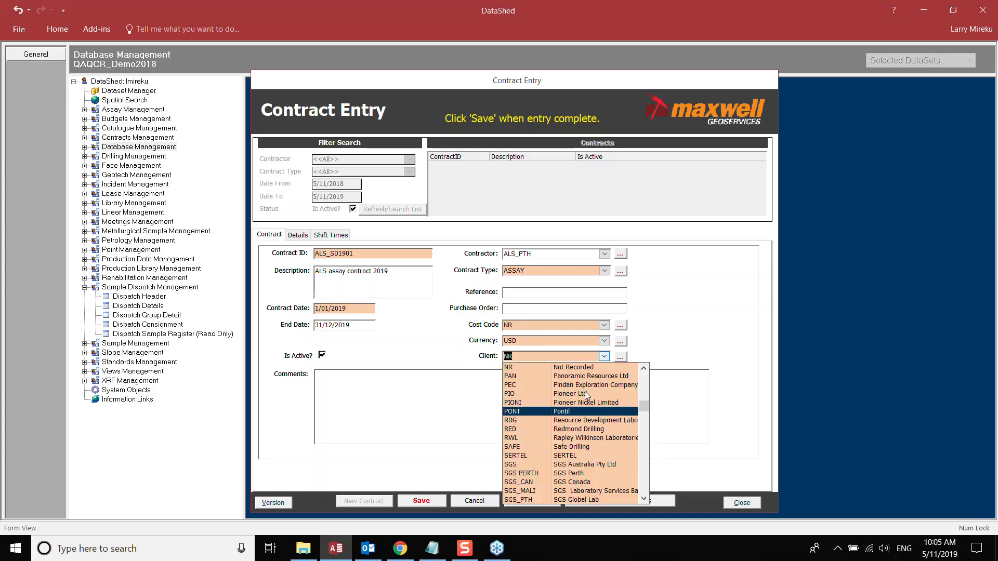
click(556, 358)
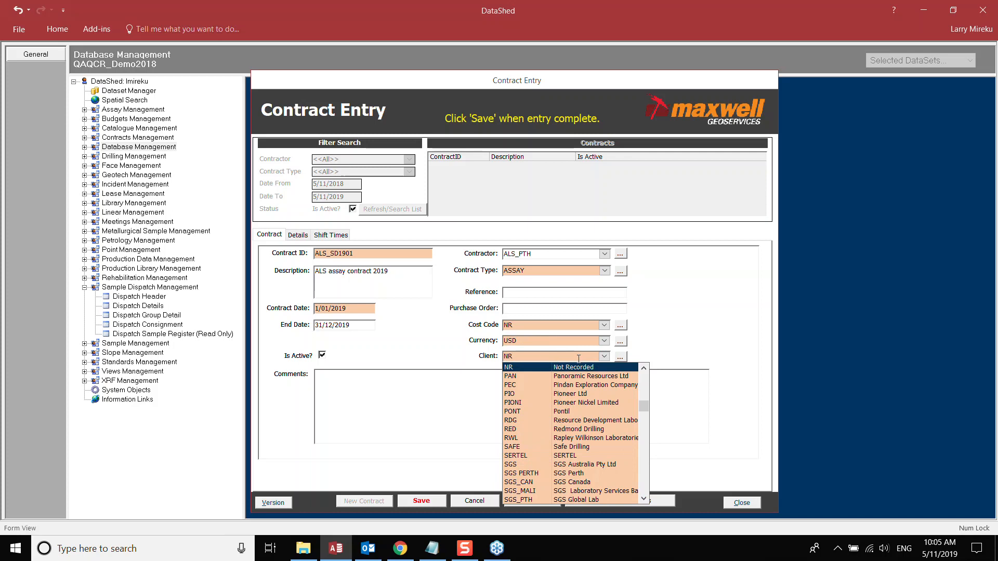
click(535, 368)
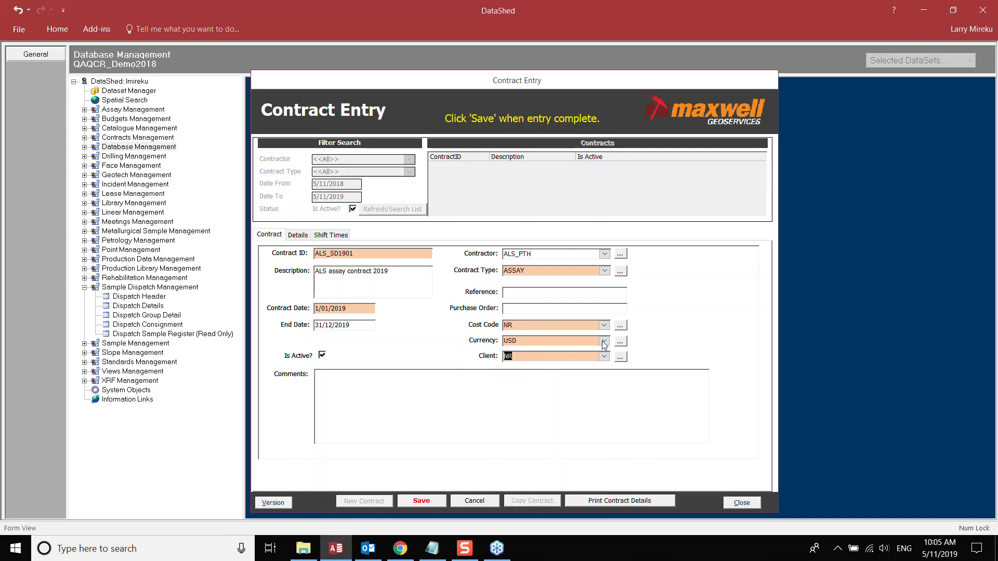
click(565, 359)
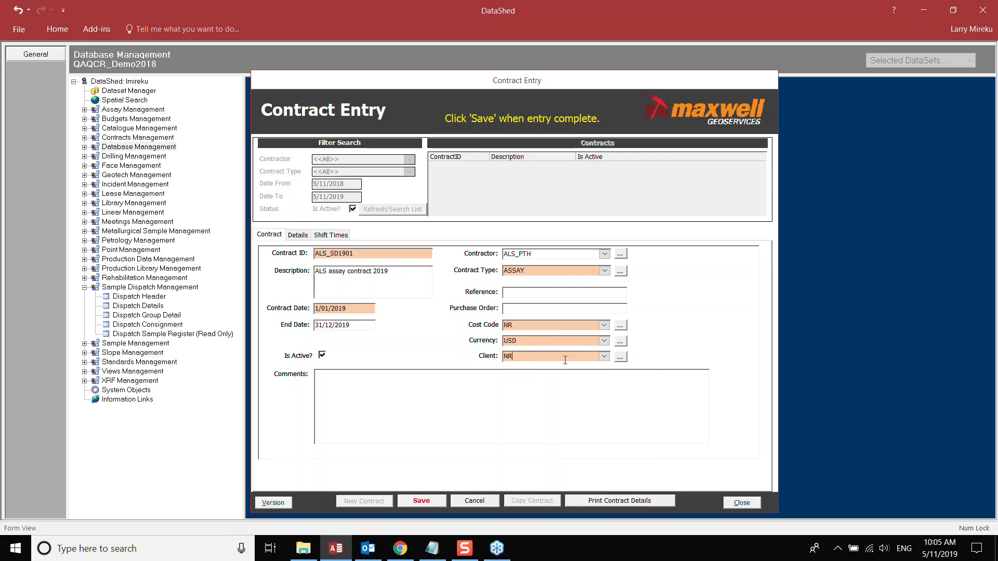
click(348, 375)
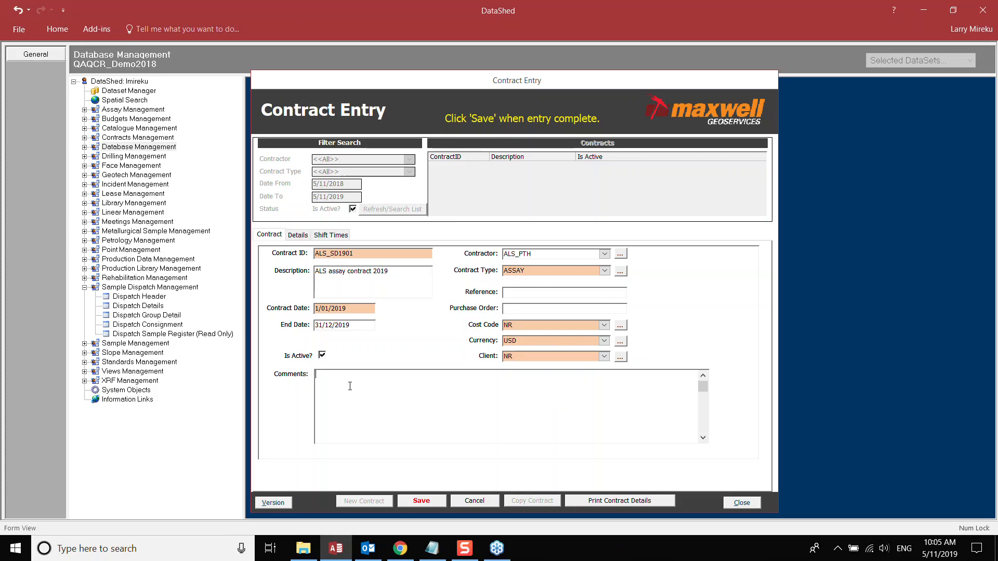
- Save contract ALS_SD1901, reopen Contract Entry, and show its empty Details item list
click(421, 502)
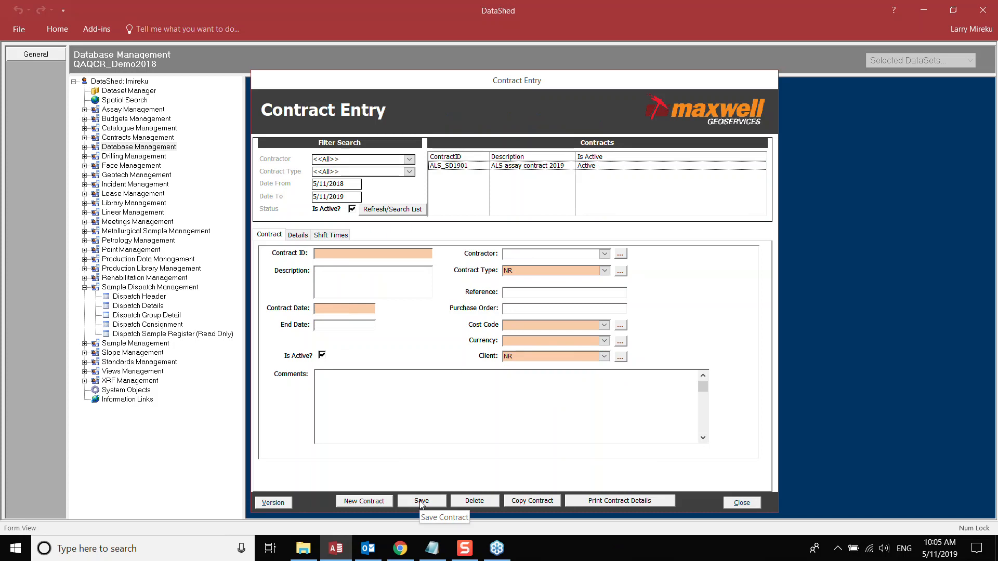
click(742, 502)
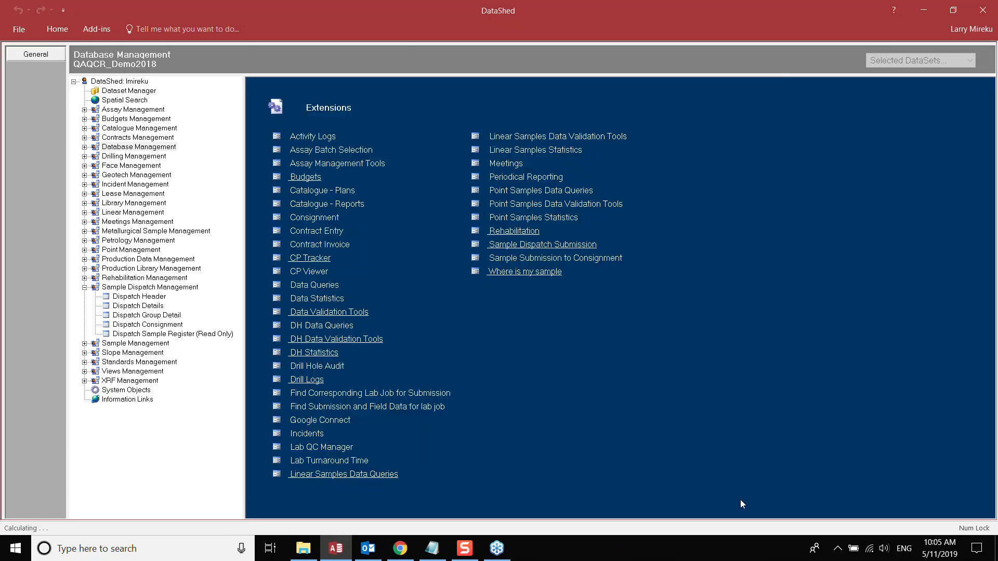
click(310, 233)
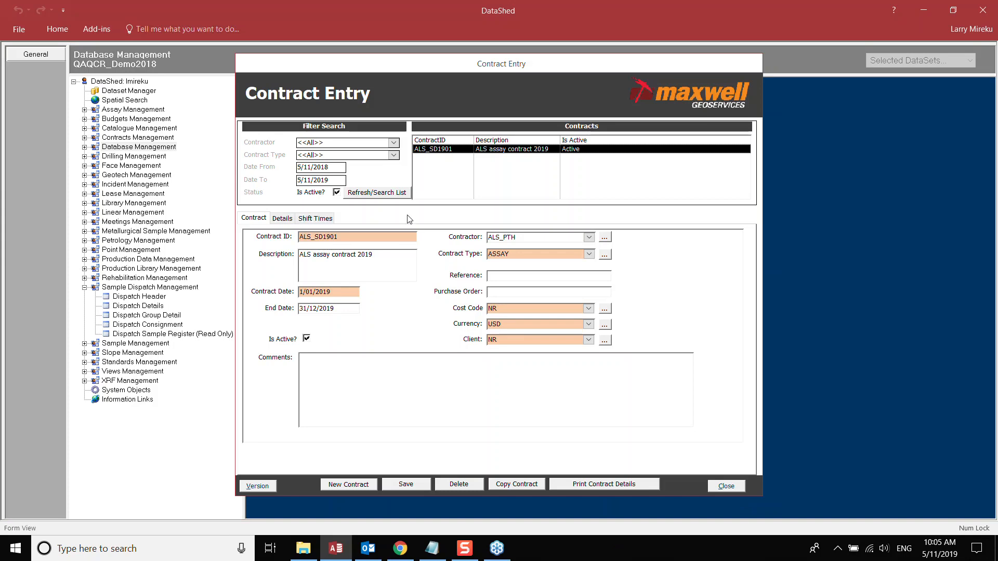
drag(424, 71, 486, 84)
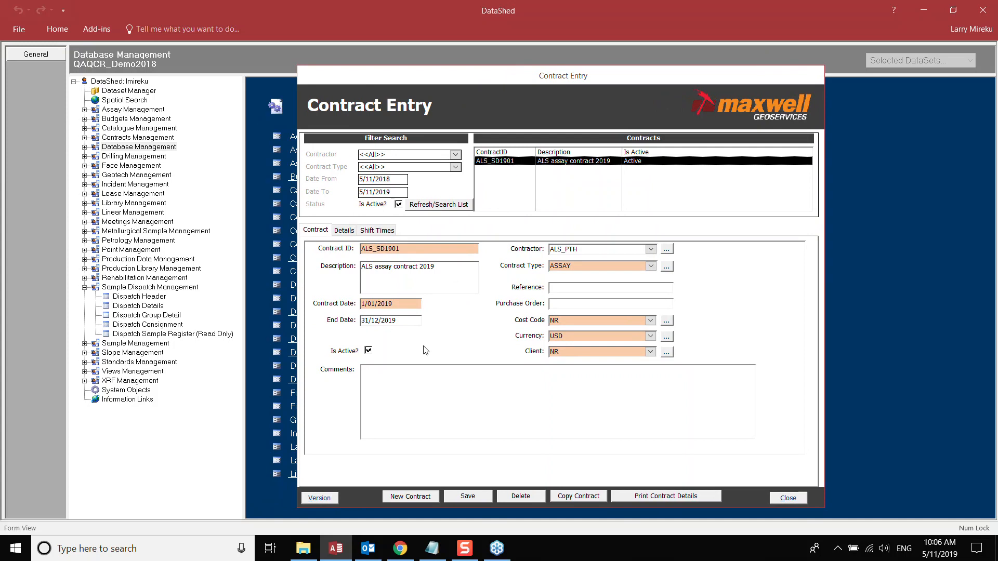
click(346, 232)
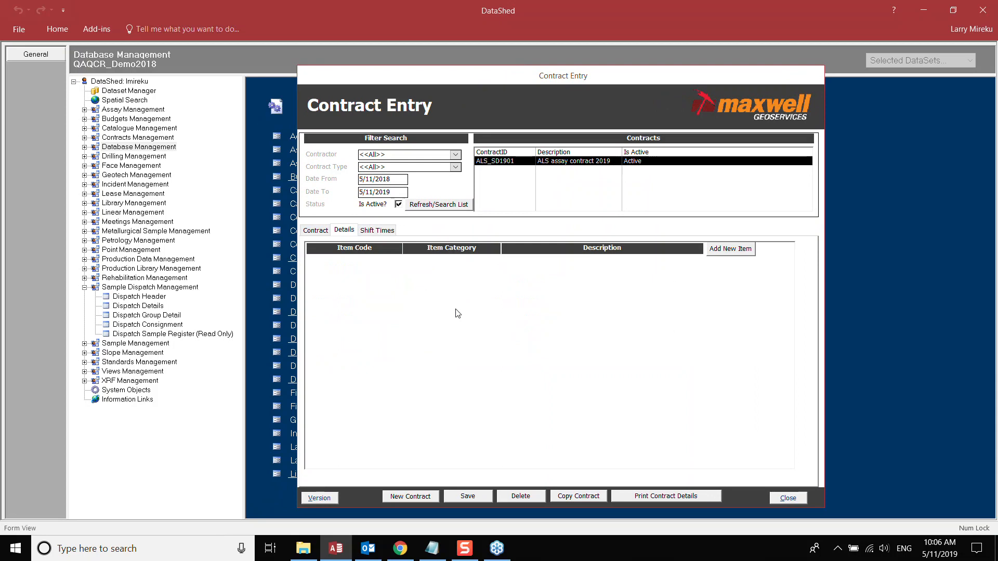
- Start item Au-AA23: Assay_Suite category, pasted description, cost 12.6 per unit, unit Ea
click(731, 250)
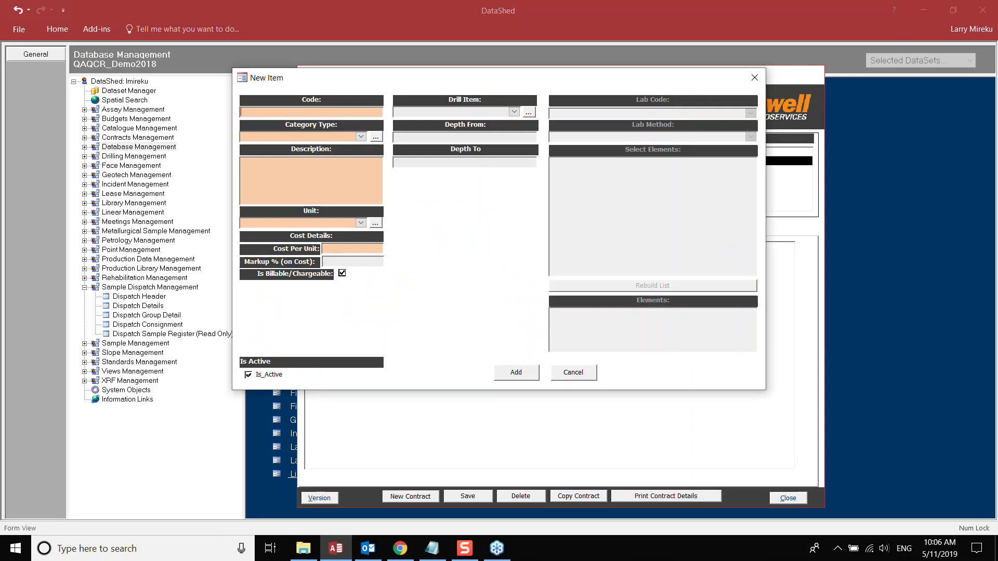
text(Au-AA23)
click(361, 137)
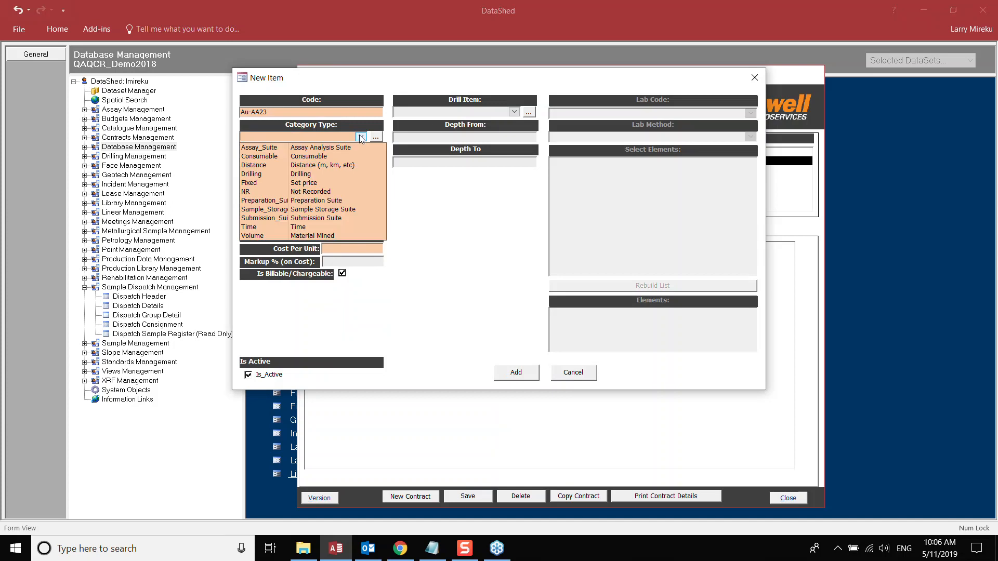
click(315, 147)
click(302, 172)
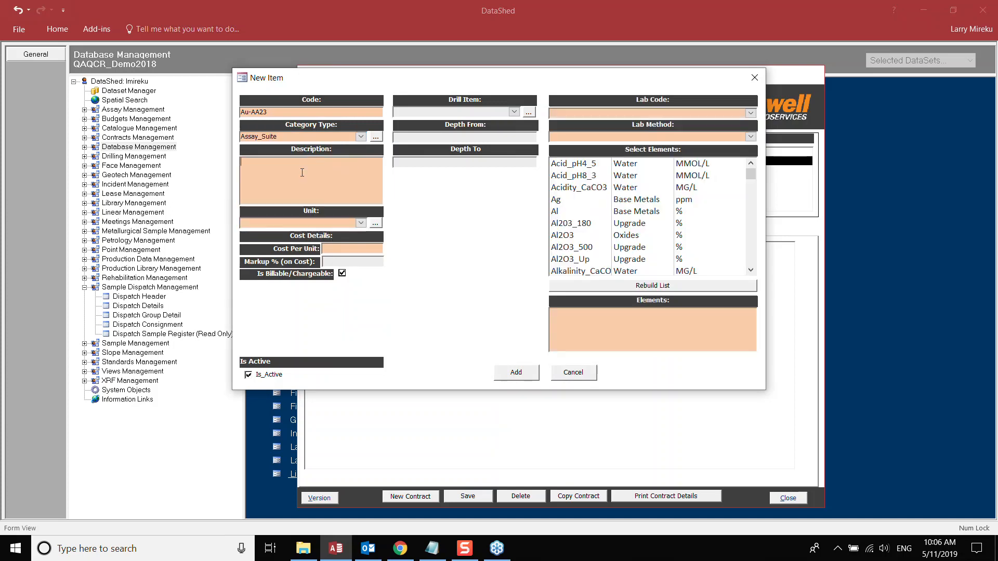
key(alt+Tab)
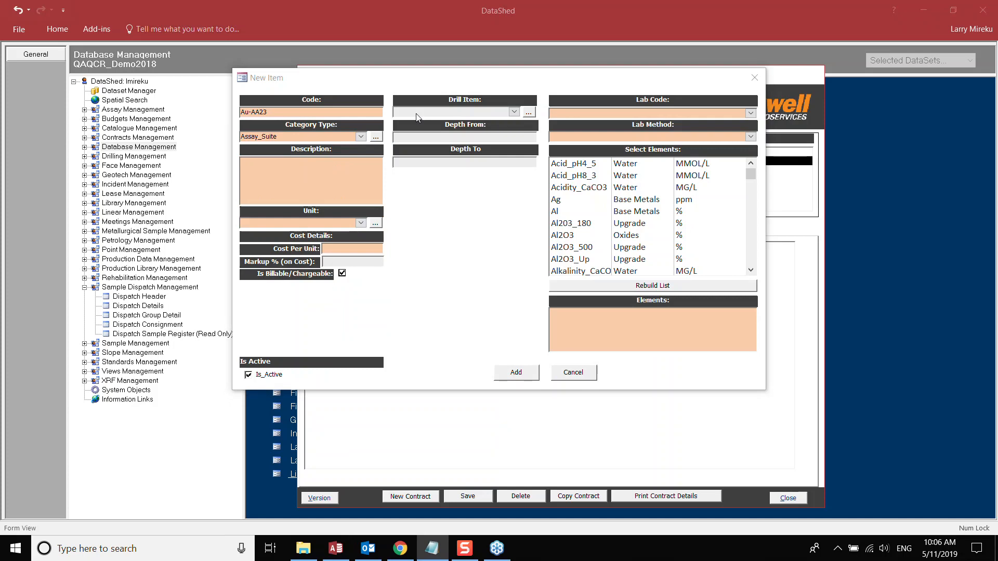
click(281, 166)
text(Trace level Au by 30g FA with AA finish)
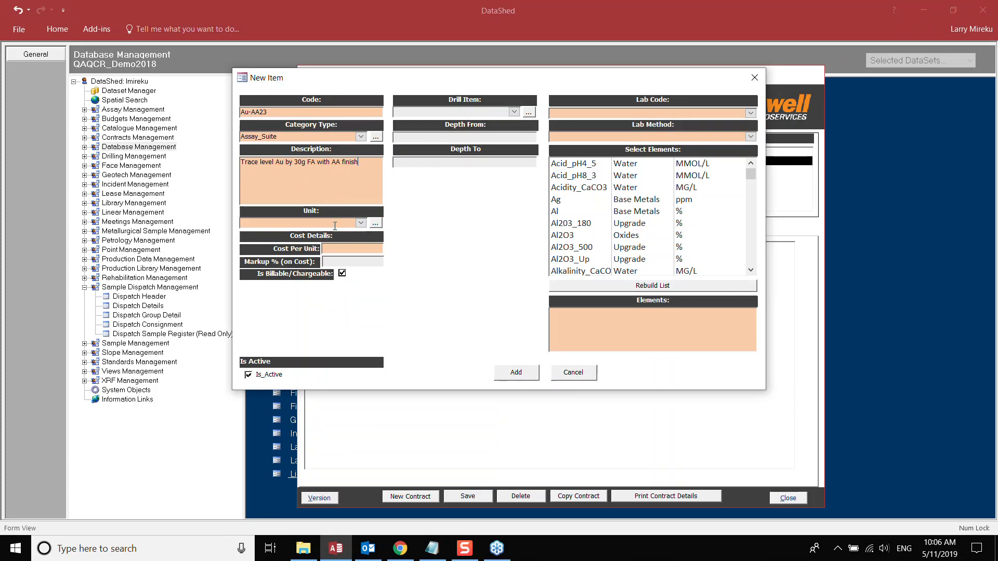
click(334, 250)
text(12.6)
click(253, 222)
text(Ea)
click(360, 223)
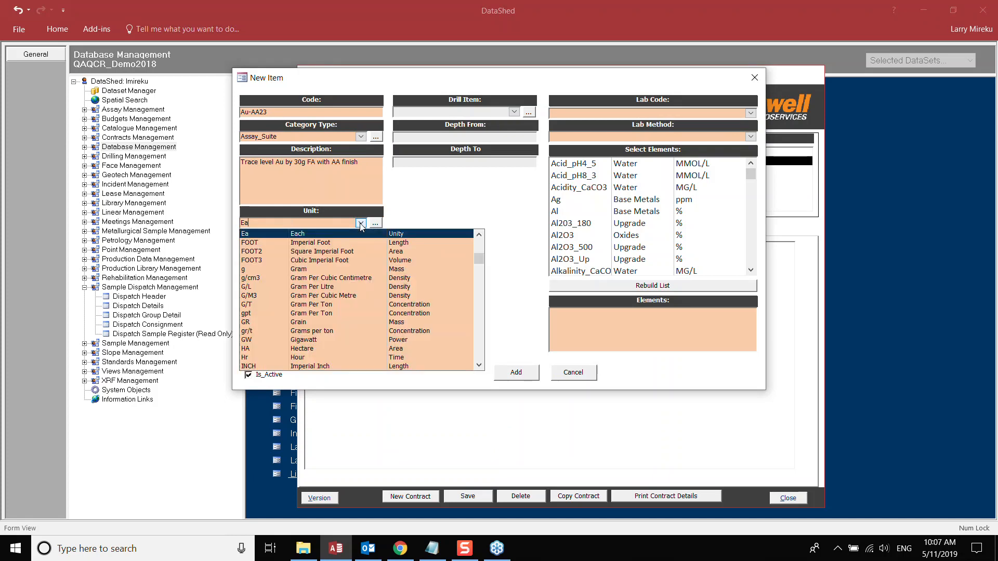
click(358, 233)
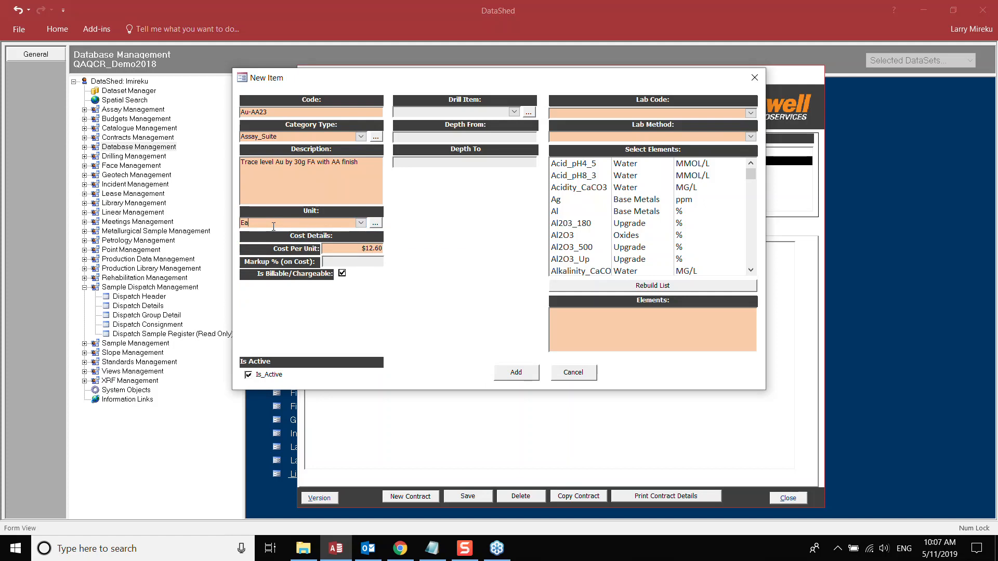
- Set lab ALS_PTH, lab method Au-AA23 and element Au, then add the item
click(748, 110)
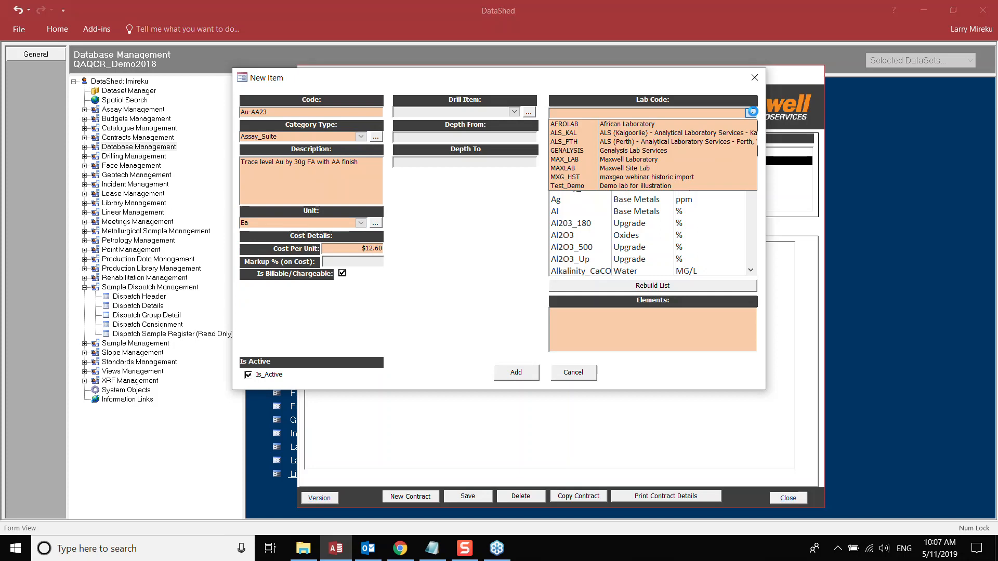
click(665, 147)
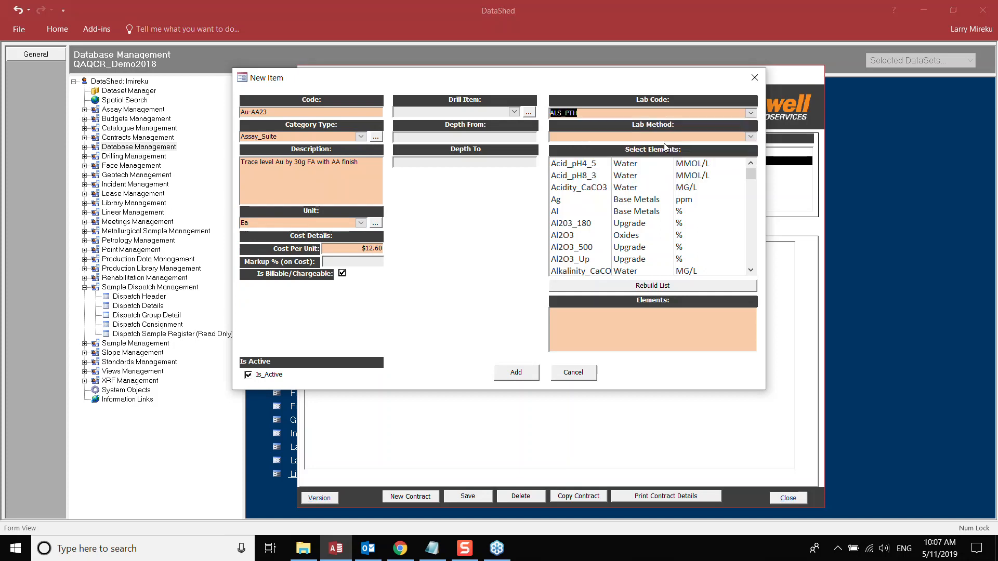
click(750, 137)
click(754, 245)
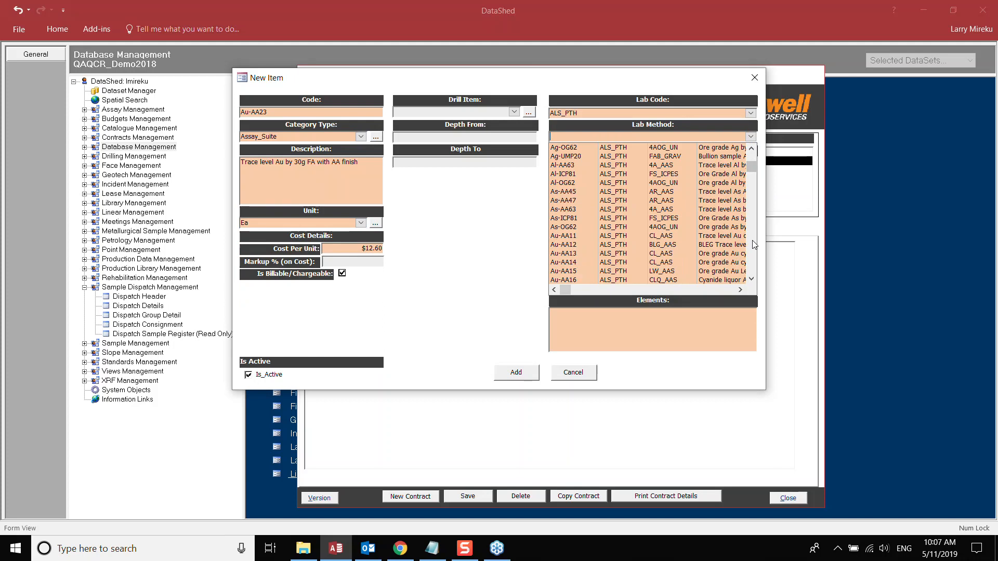
click(755, 245)
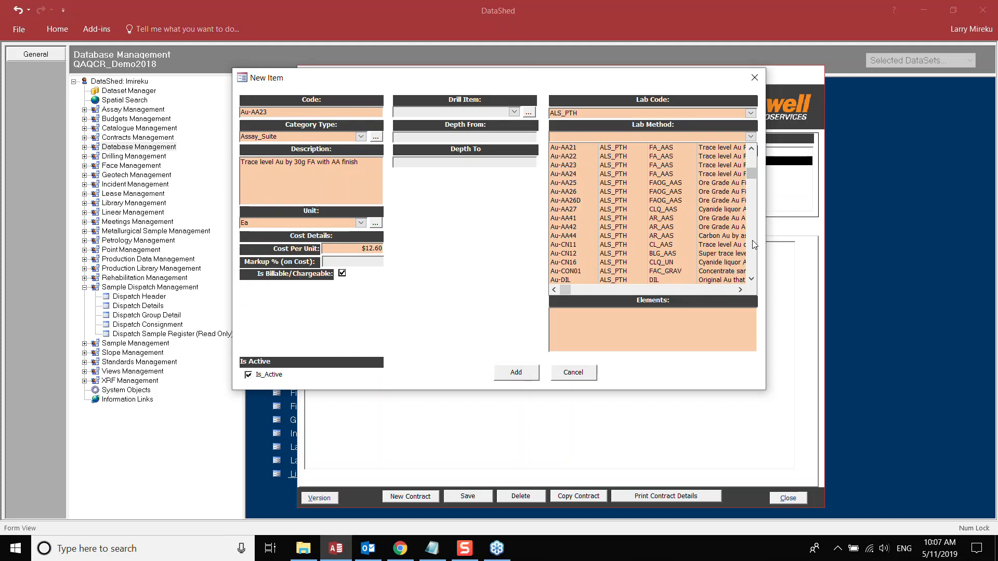
click(578, 166)
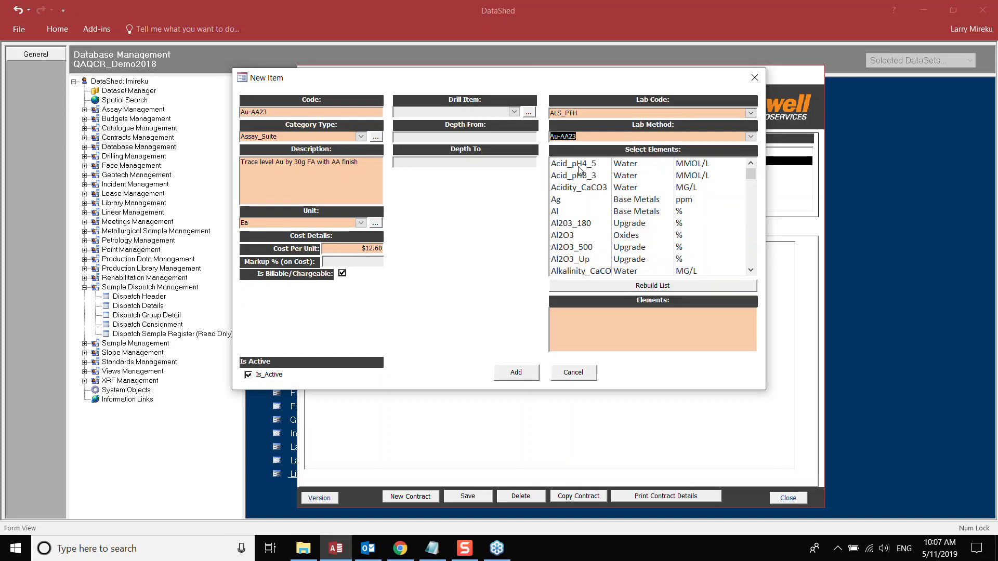
click(579, 314)
text(au)
key(BackSpace)
text(Au)
click(516, 374)
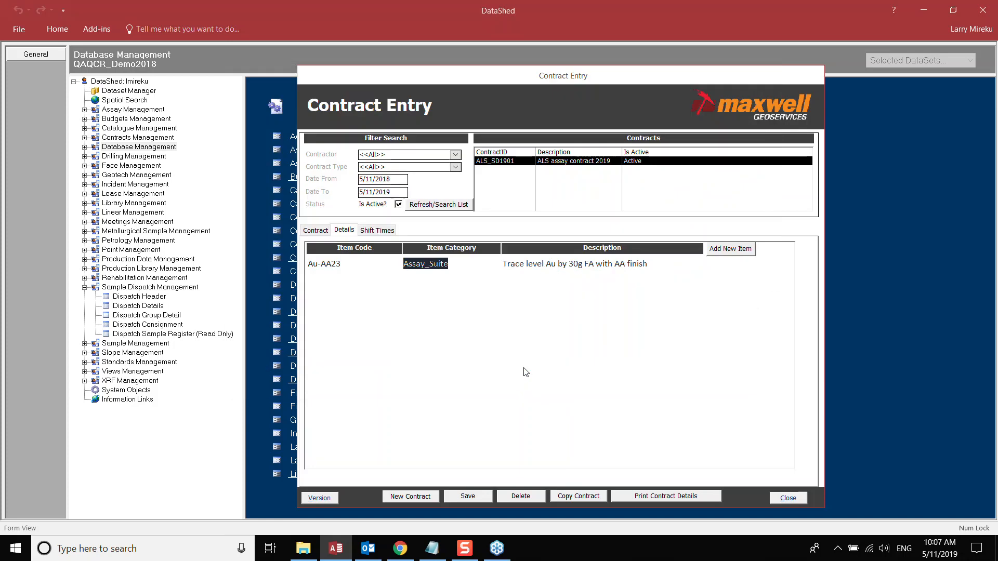
- Start item Au-AA26: Assay_Suite category, pasted ore grade description, cost 14.50, unit Ea
click(730, 249)
click(284, 114)
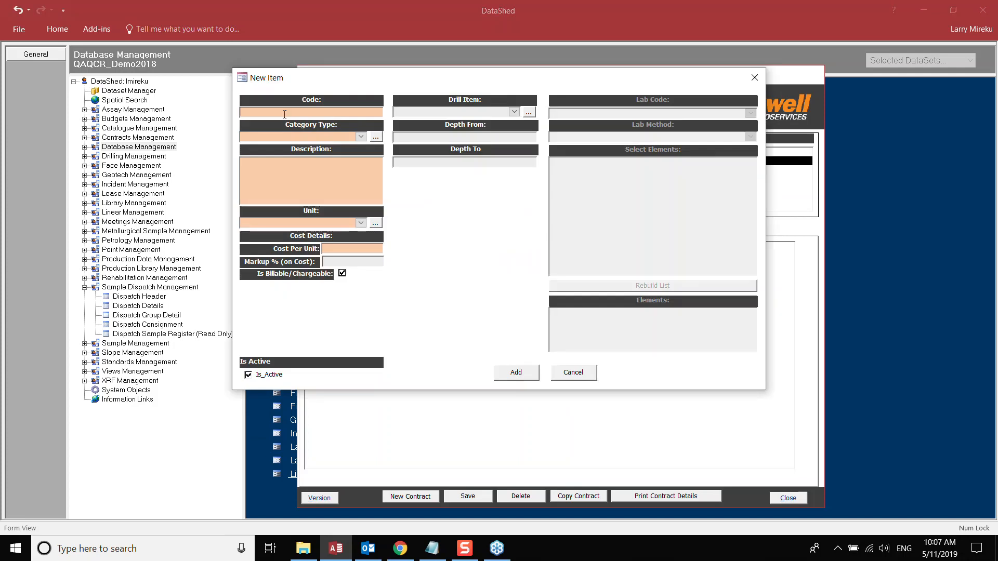
text(Au-AA26)
click(361, 136)
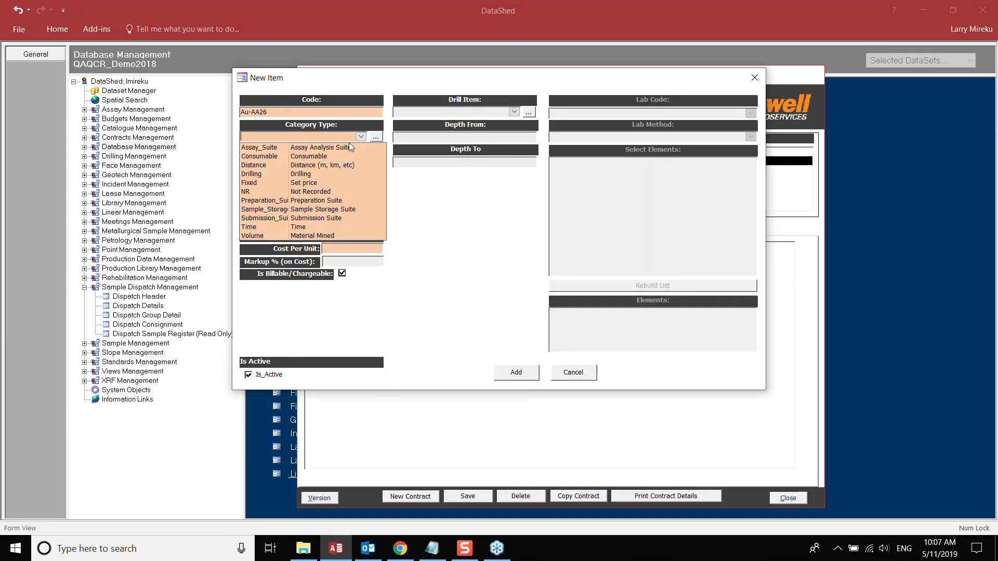
click(311, 148)
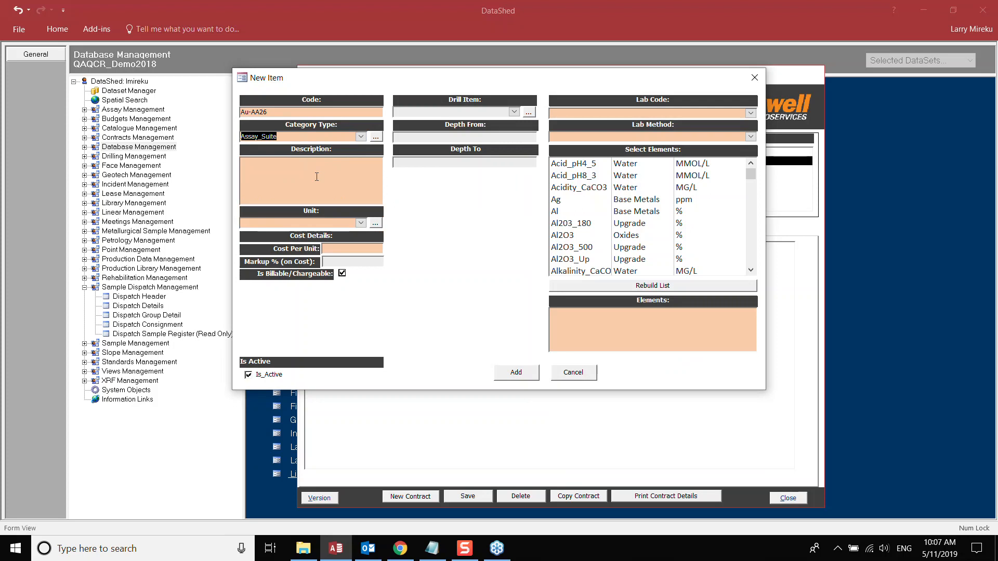
key(Tab)
key(alt+Tab)
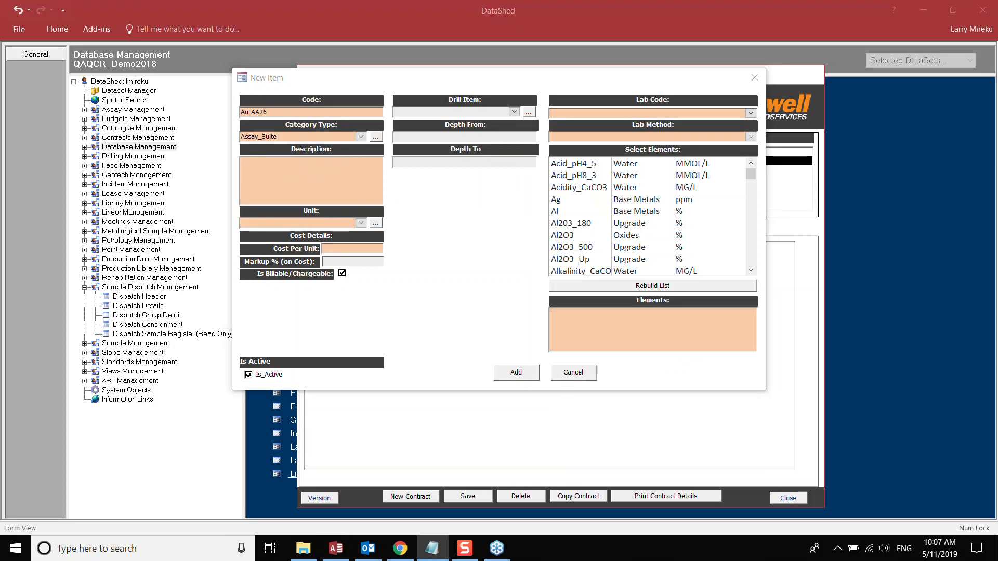
click(324, 176)
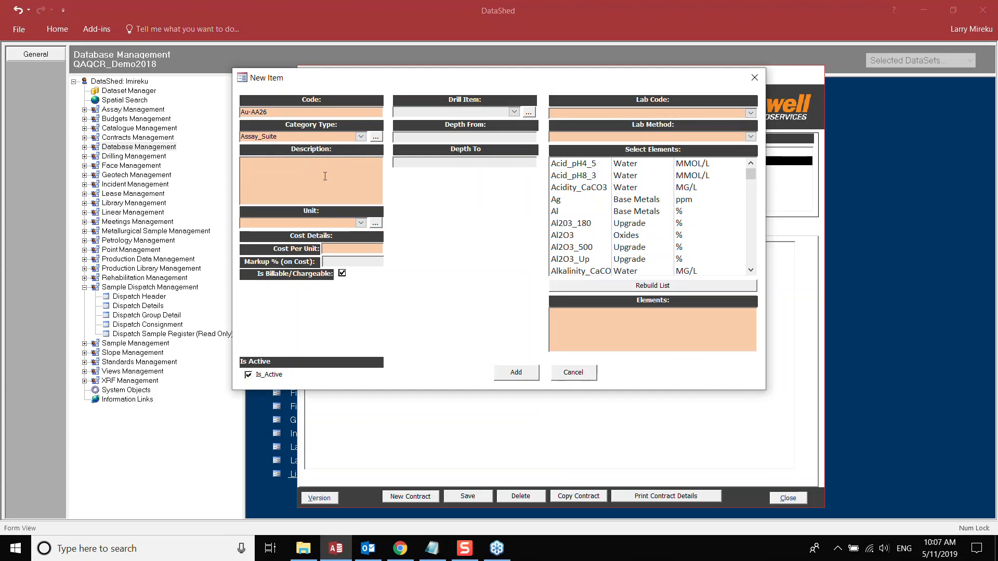
text(Ore grade Au 50g by FA with AA finish)
click(346, 249)
text(14.)
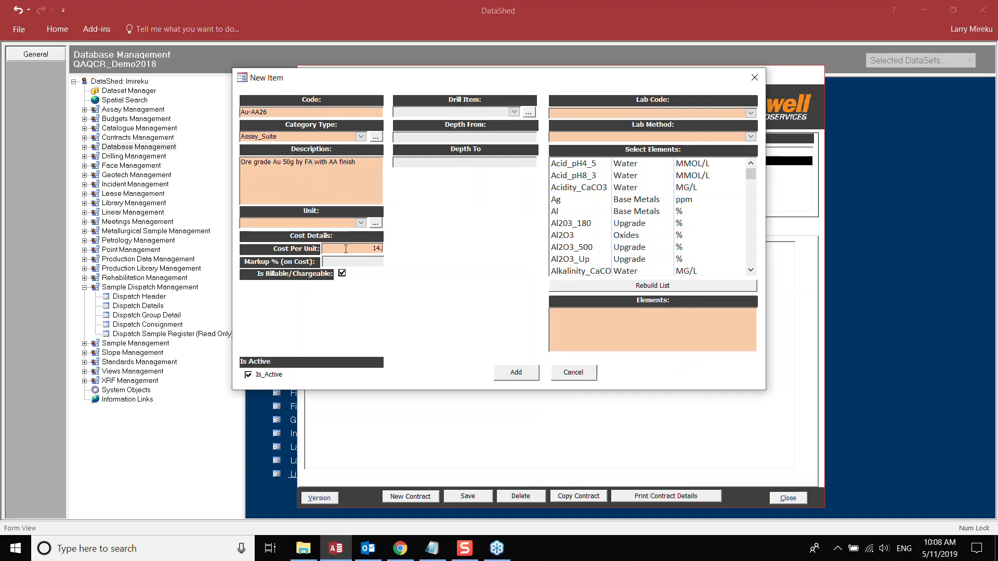
text(50)
click(275, 225)
text(Ea)
- Set lab ALS_PTH and lab method Au-AA26, enter the element, and add the item
click(750, 113)
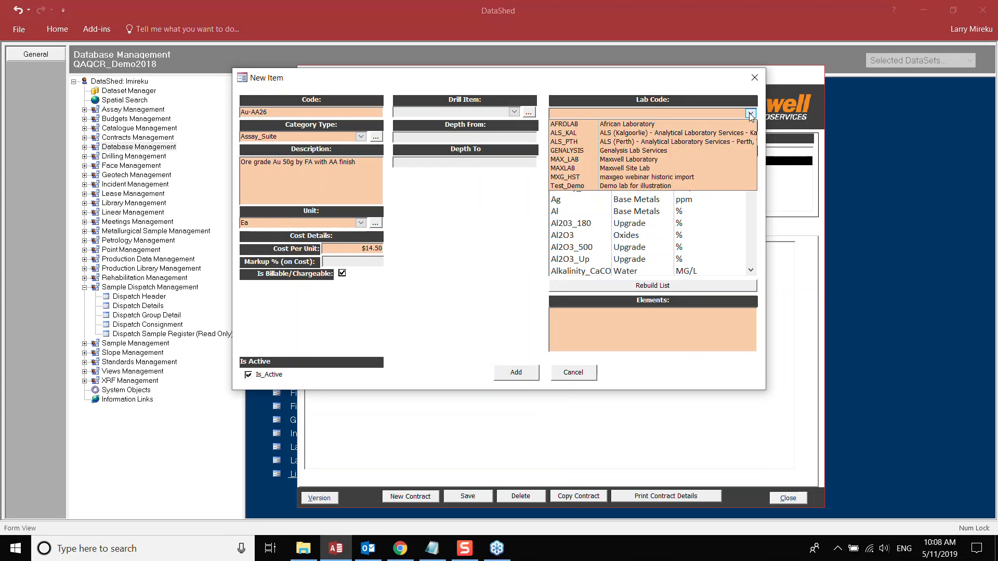
click(674, 142)
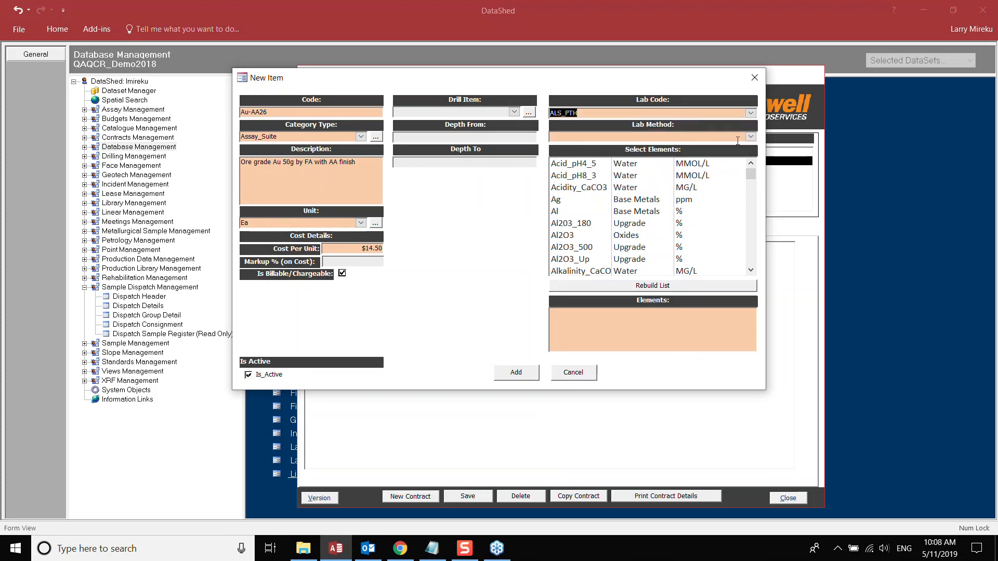
click(750, 137)
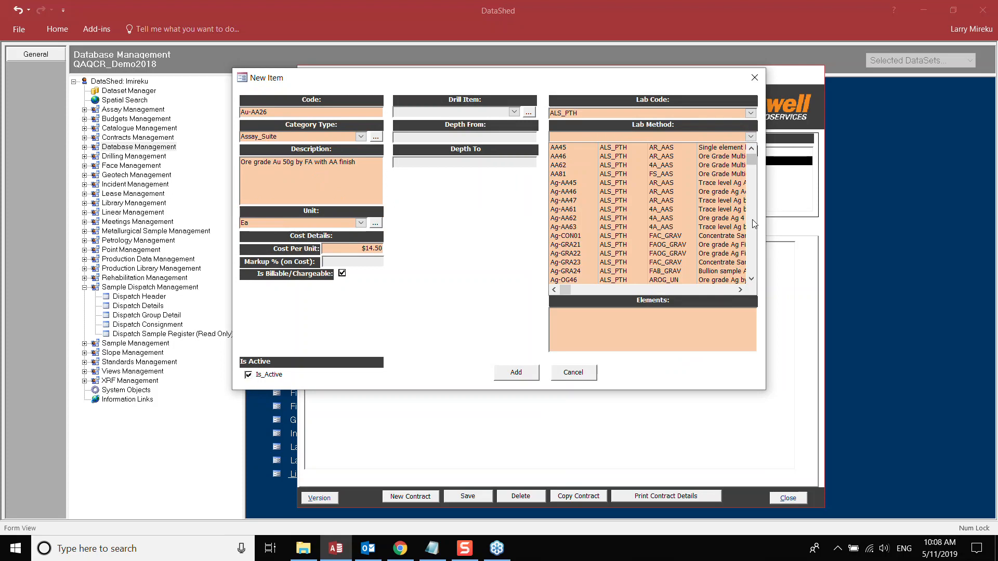
scroll(755, 224, down, 5)
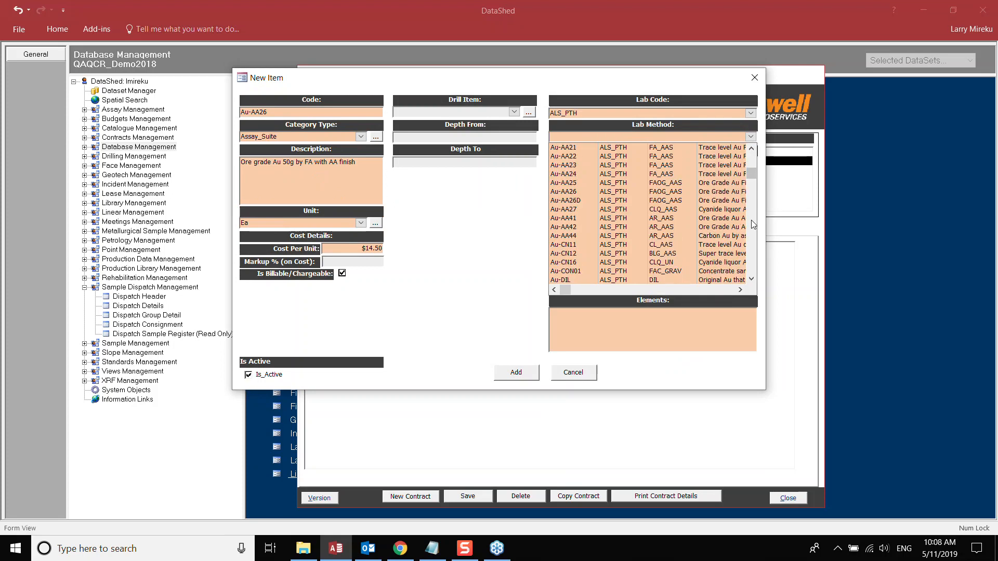
click(566, 193)
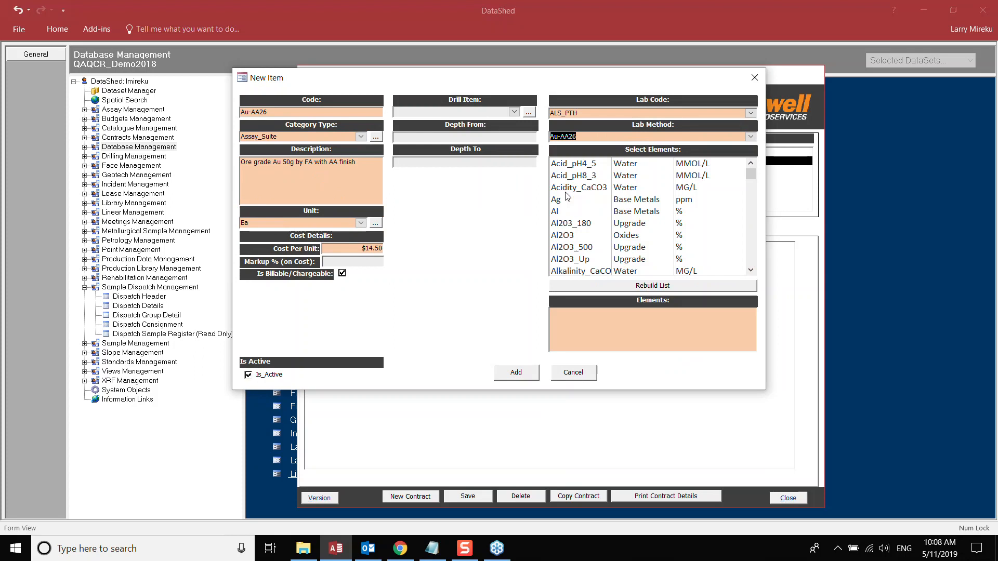
click(592, 323)
text(Au)
click(516, 372)
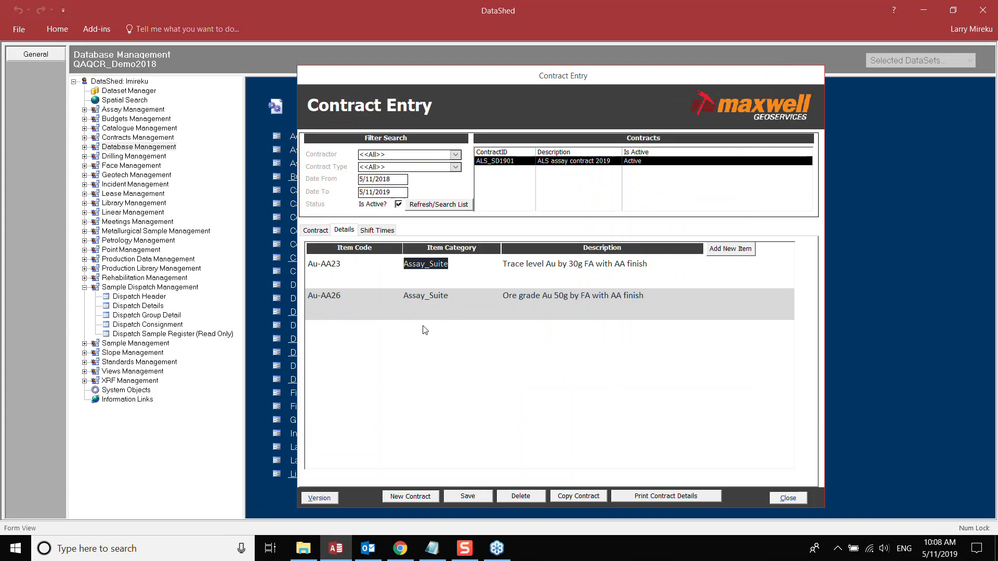
- Save and close the contract, then open the Sample Dispatch Submission form
click(466, 495)
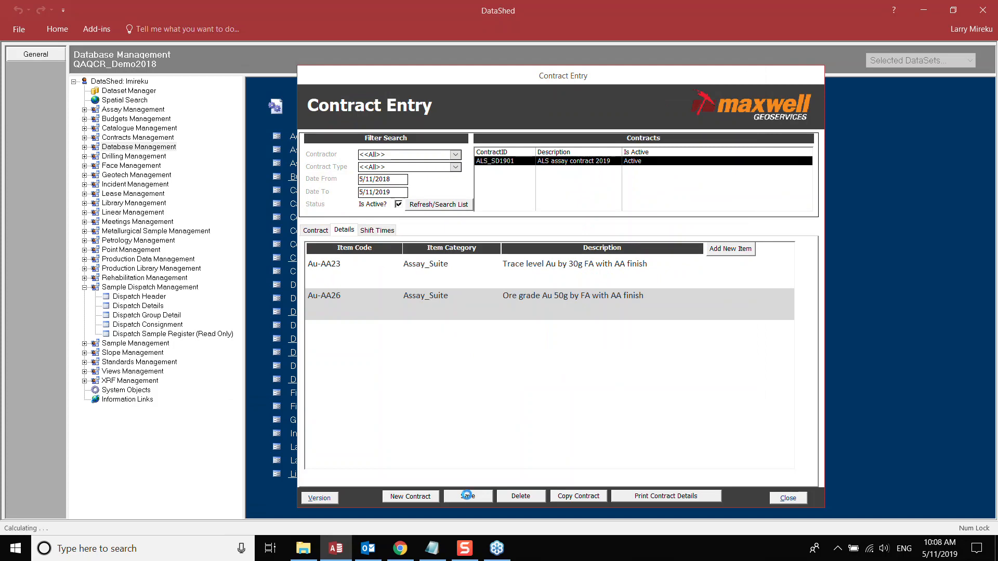
click(787, 499)
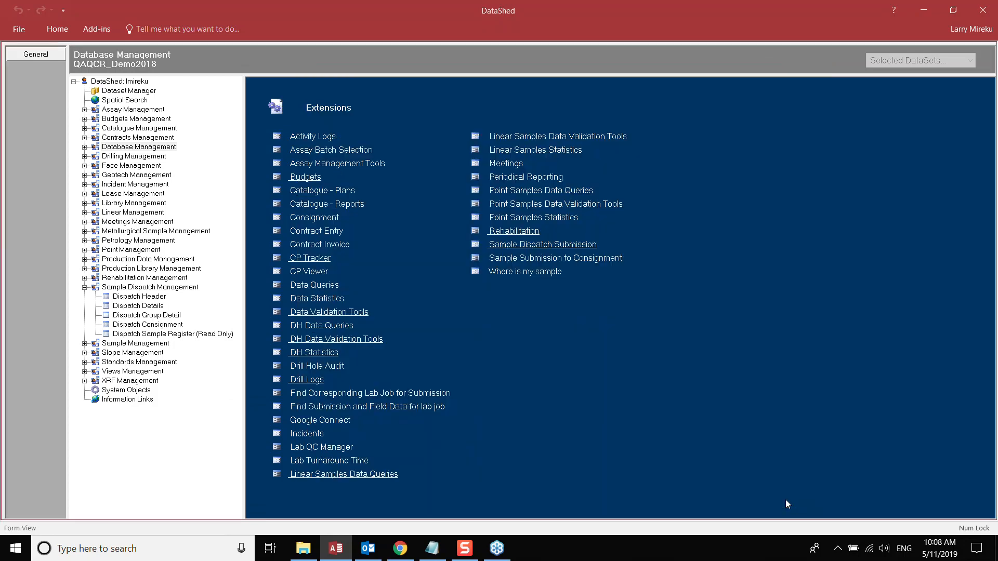
click(530, 245)
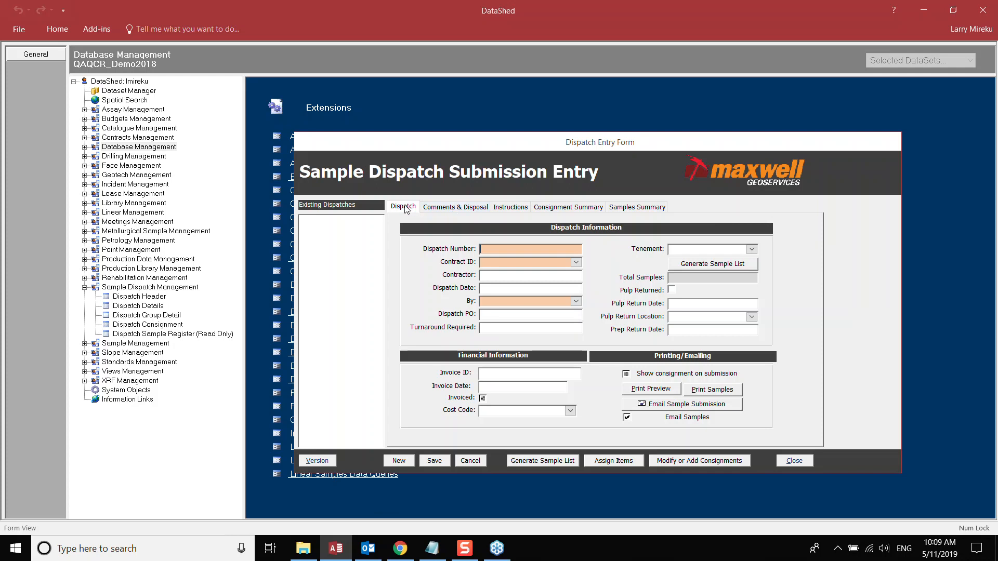
- Browse the Comments, Instructions, Consignment and Samples sections, ending on Dispatch Information
click(451, 210)
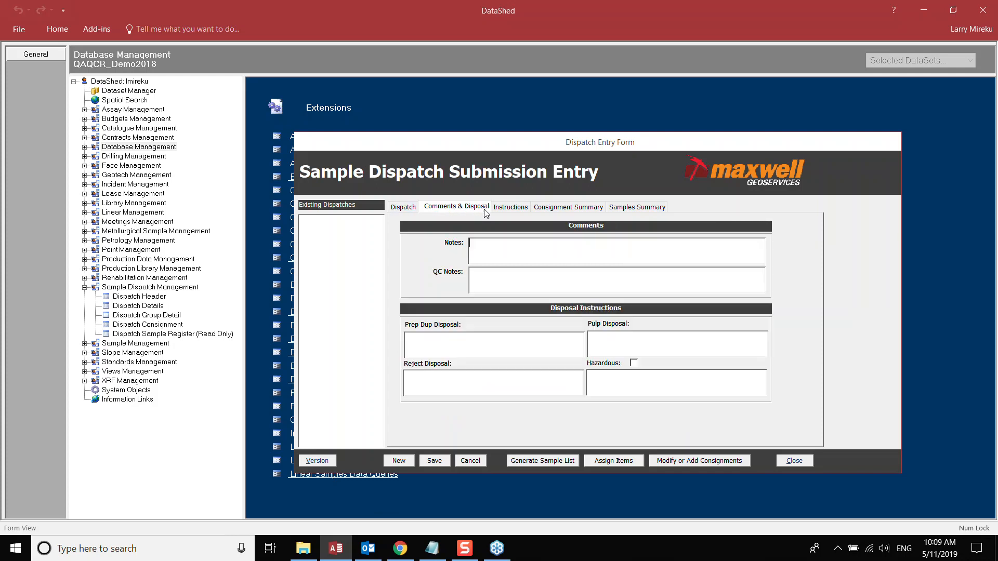
click(511, 208)
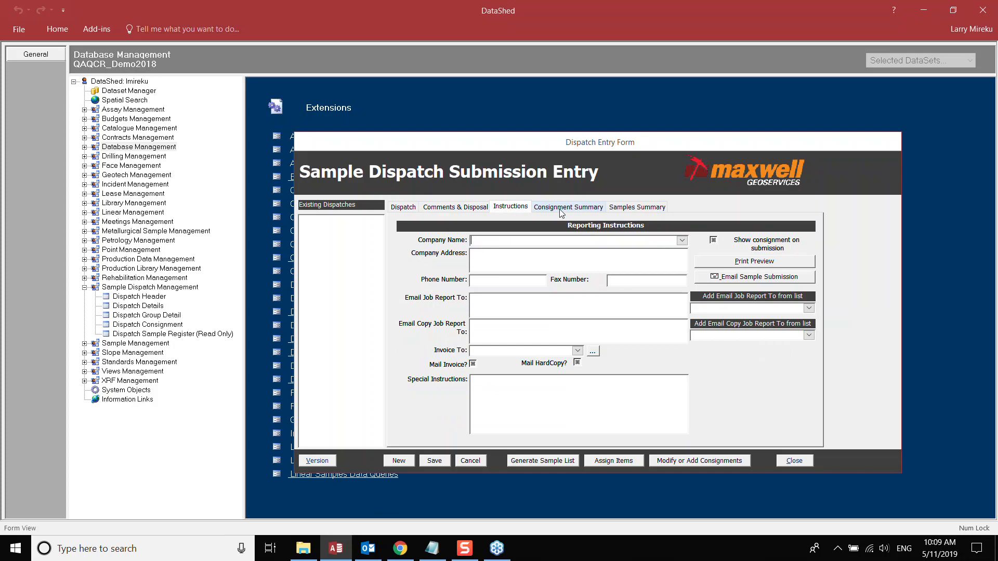
click(564, 207)
click(638, 208)
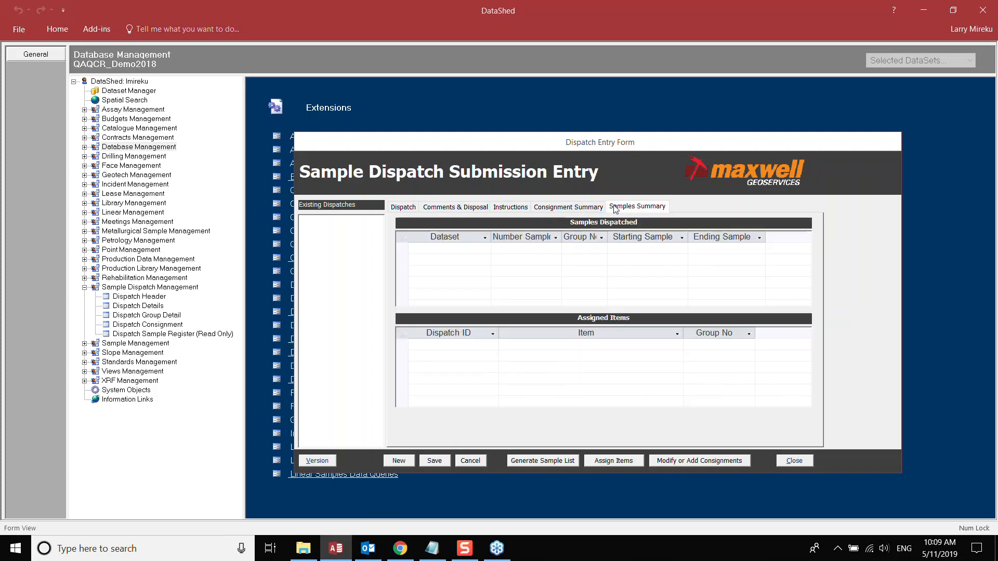
click(402, 208)
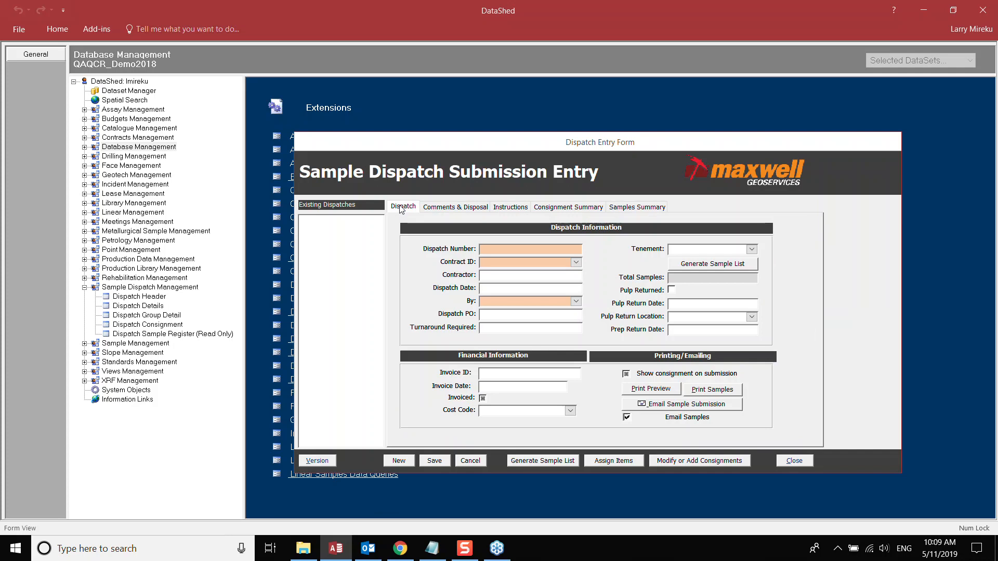
- Create dispatch MXWEBS001 on contract ALS_SD1901 and choose who it is by
click(399, 461)
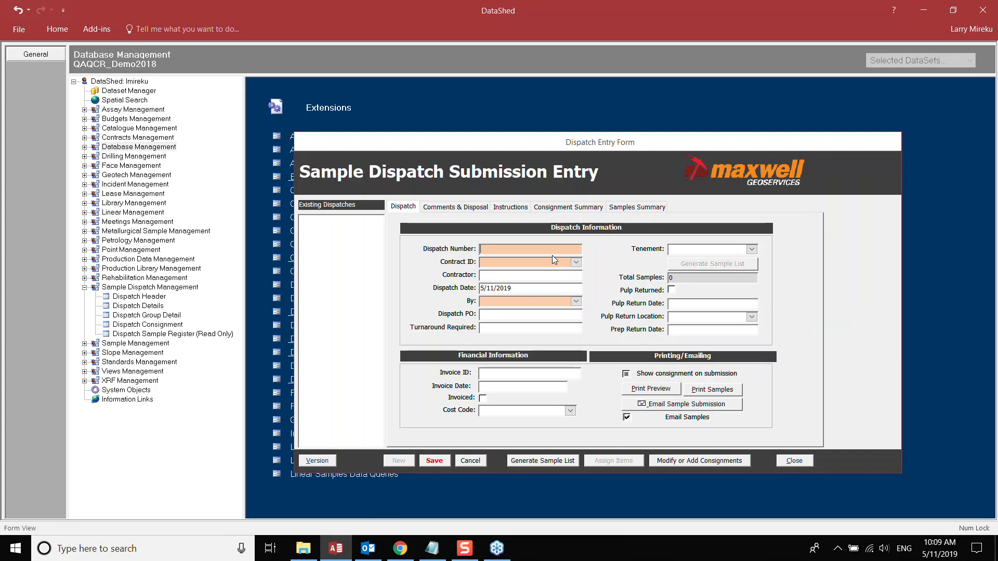
text(MXWEBS001)
click(576, 262)
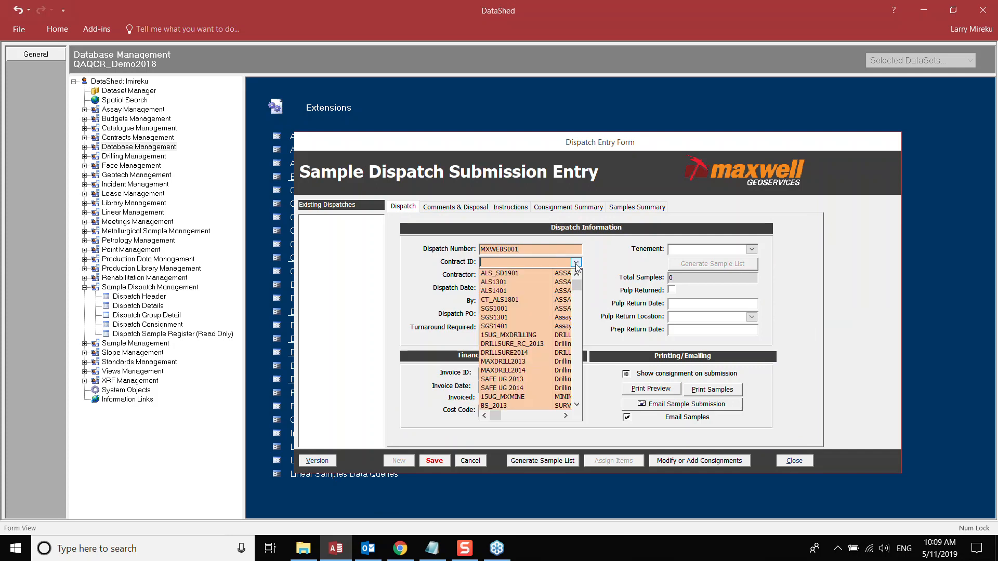
click(519, 275)
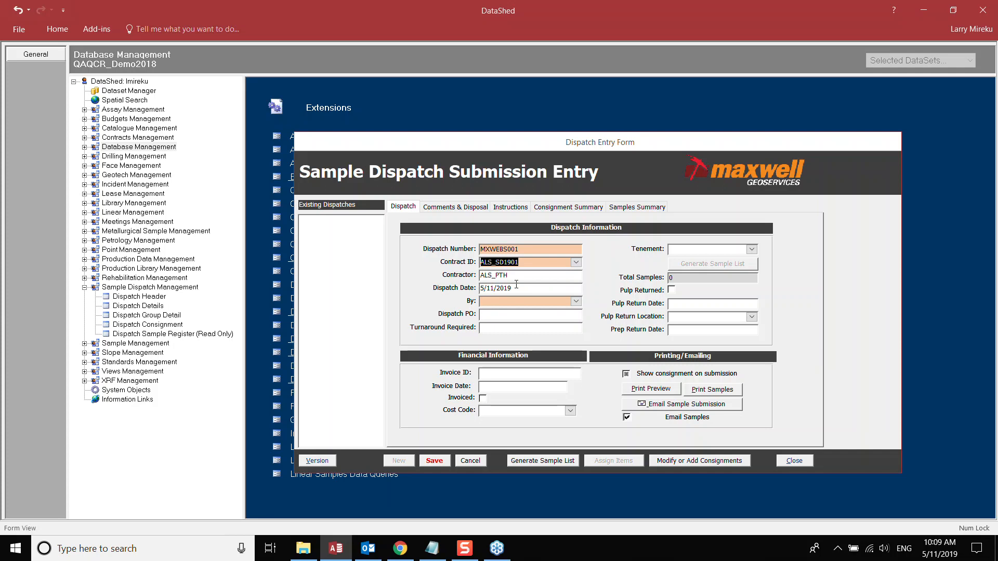
click(576, 303)
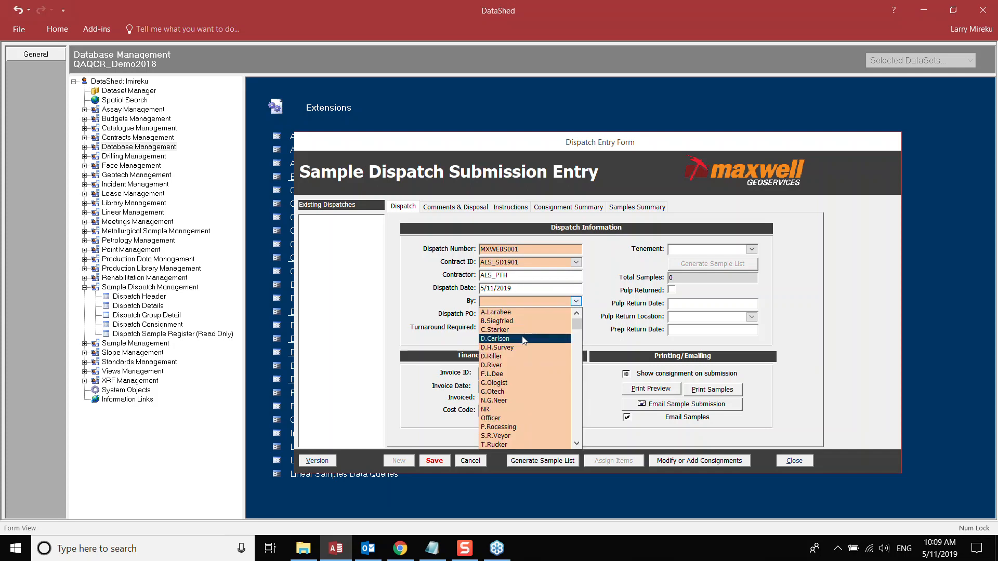
click(522, 338)
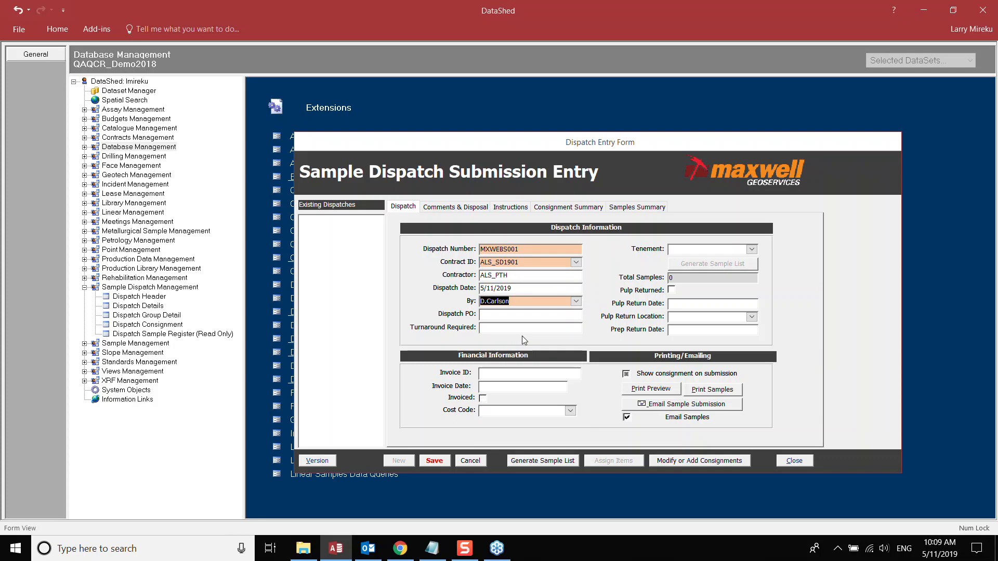
- Enter dispatch PO, turnaround 21 and invoice ID INV; tick Invoiced and Pulp Returned
click(518, 313)
text(PO1)
click(521, 328)
text(21)
click(515, 373)
text(INV)
click(482, 398)
click(571, 412)
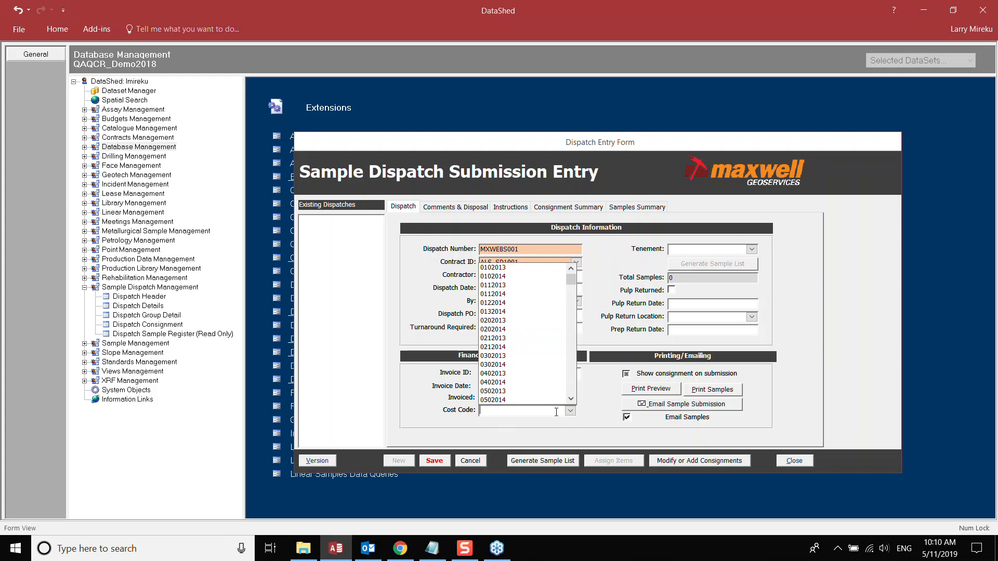
click(601, 409)
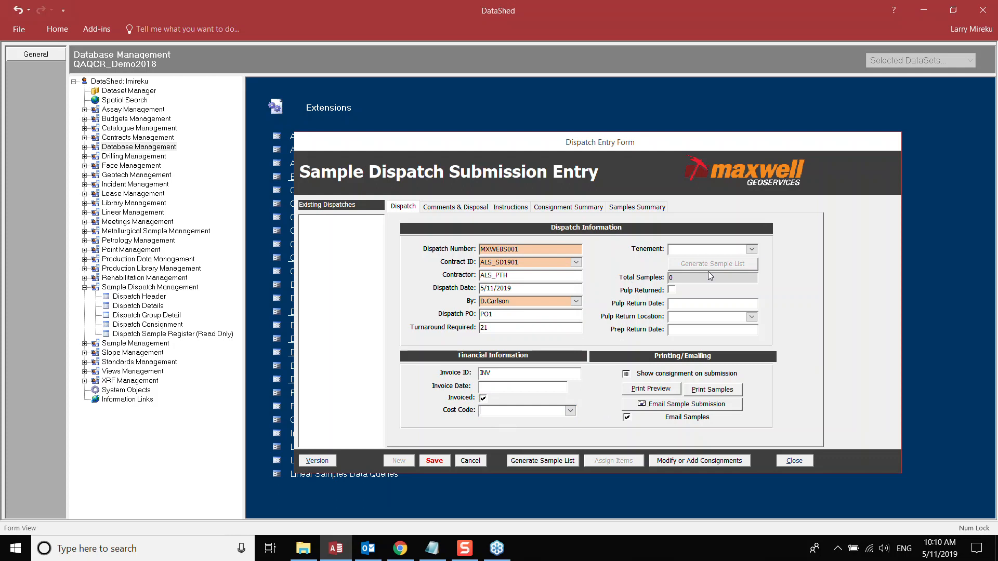
click(752, 250)
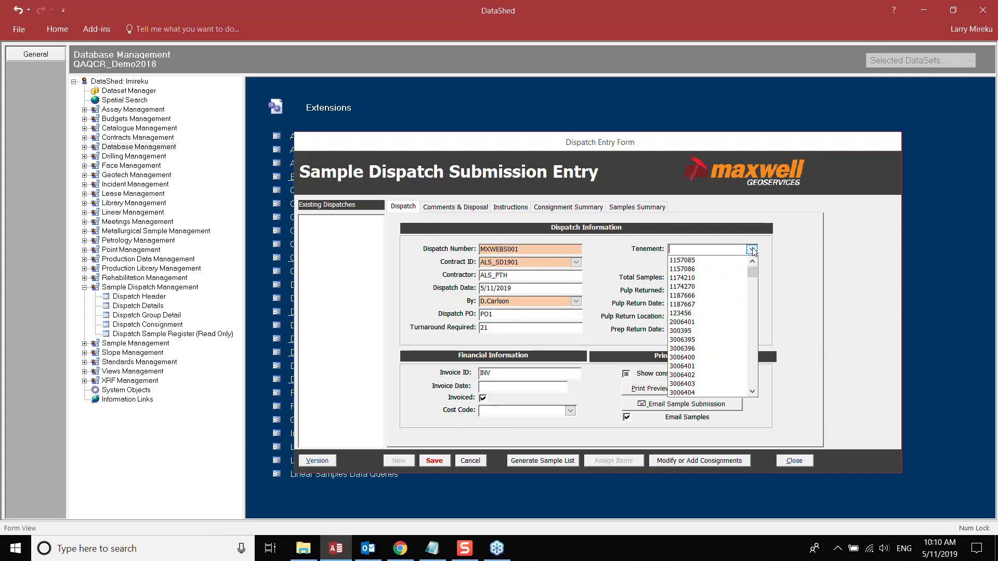
click(781, 265)
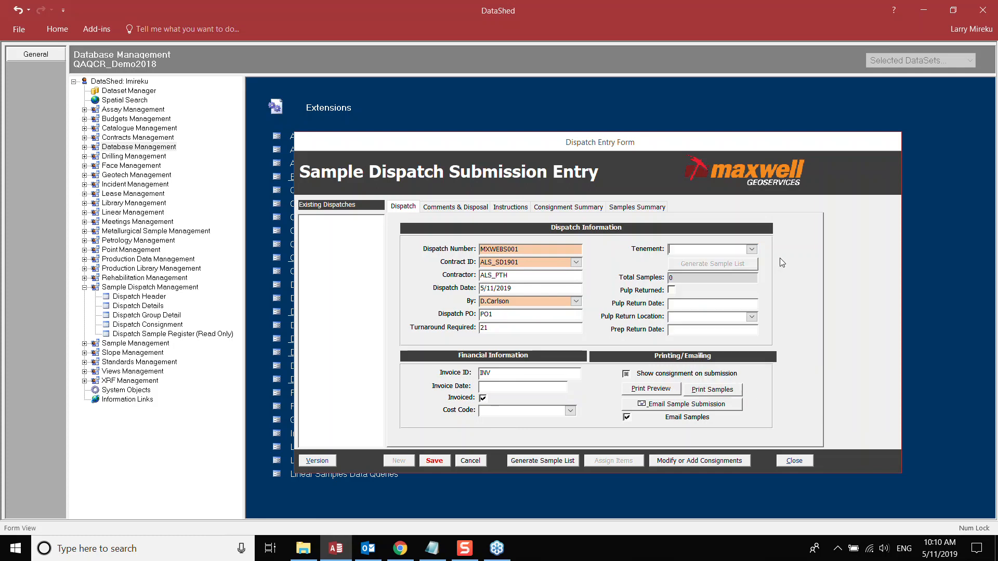
click(672, 292)
- Set the pulp return date to 5/11/2019 and pulp return location NR
click(679, 304)
click(764, 304)
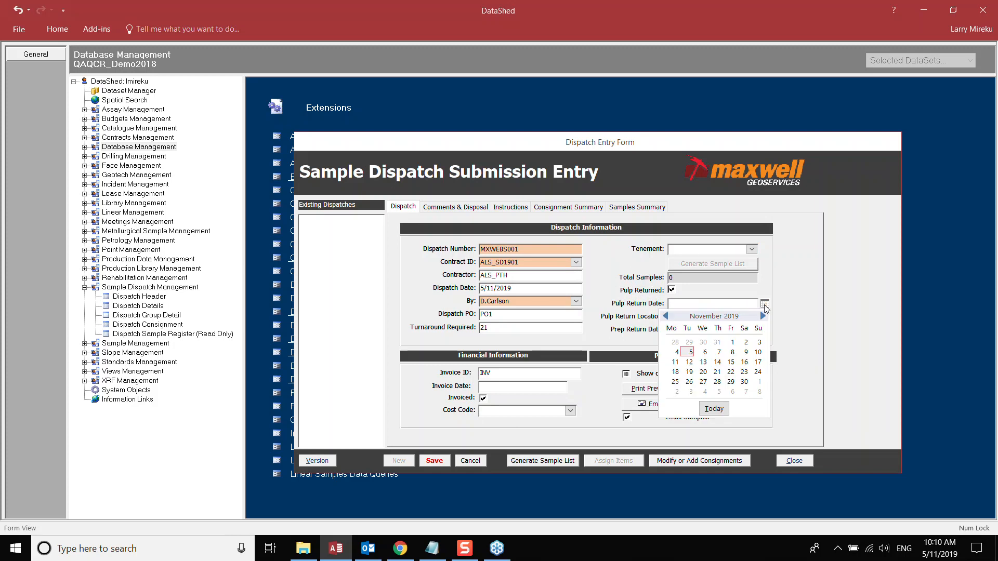
click(689, 354)
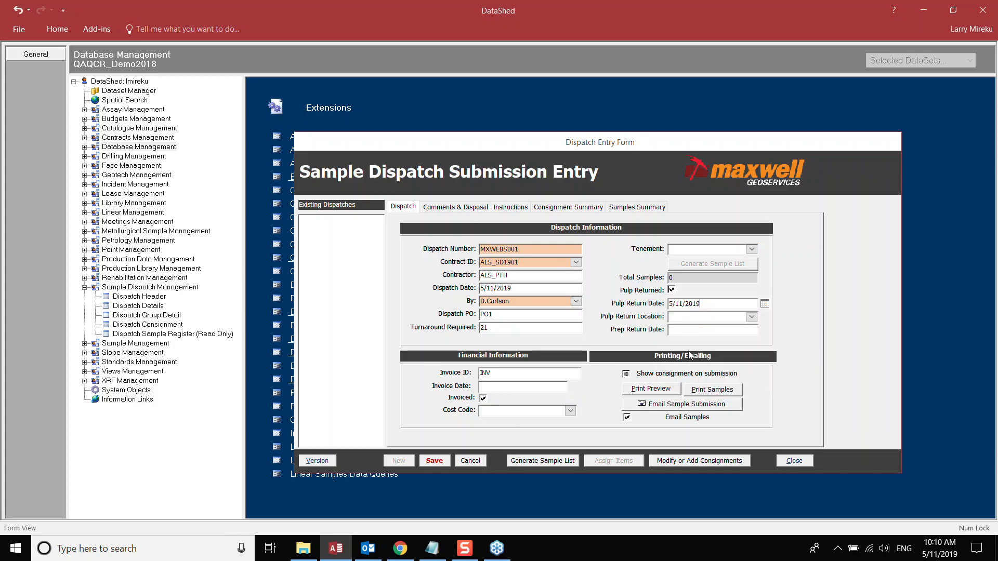
click(716, 322)
text(NR)
- Set the prep return date to 5/11/2019, show consignment on submission, and save the dispatch
click(746, 331)
click(764, 331)
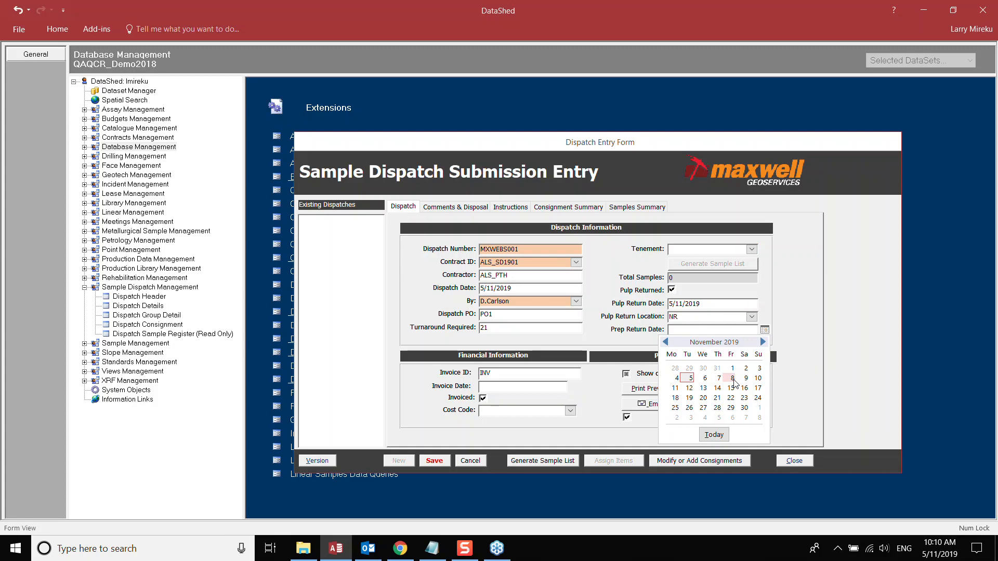
click(691, 379)
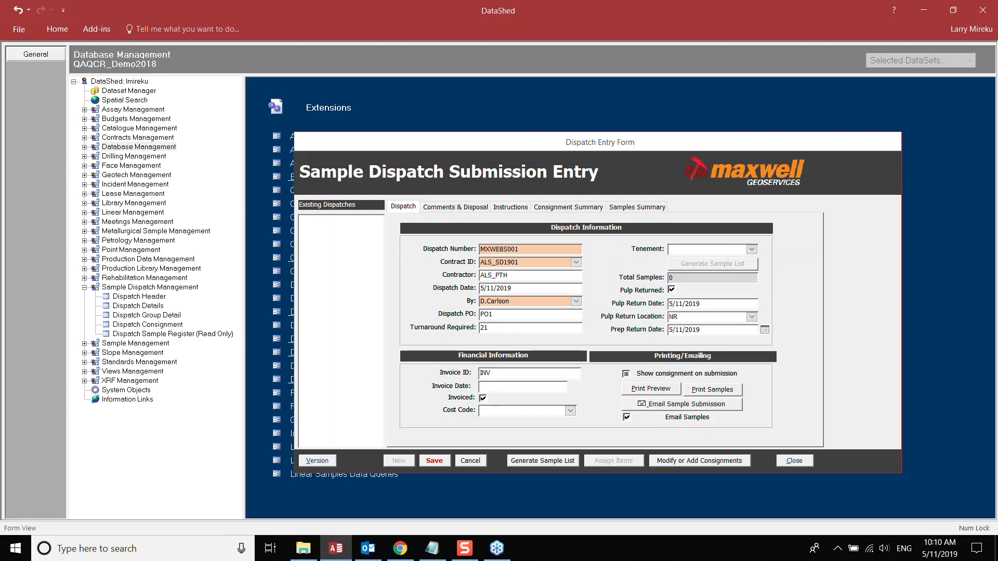
click(626, 373)
click(434, 462)
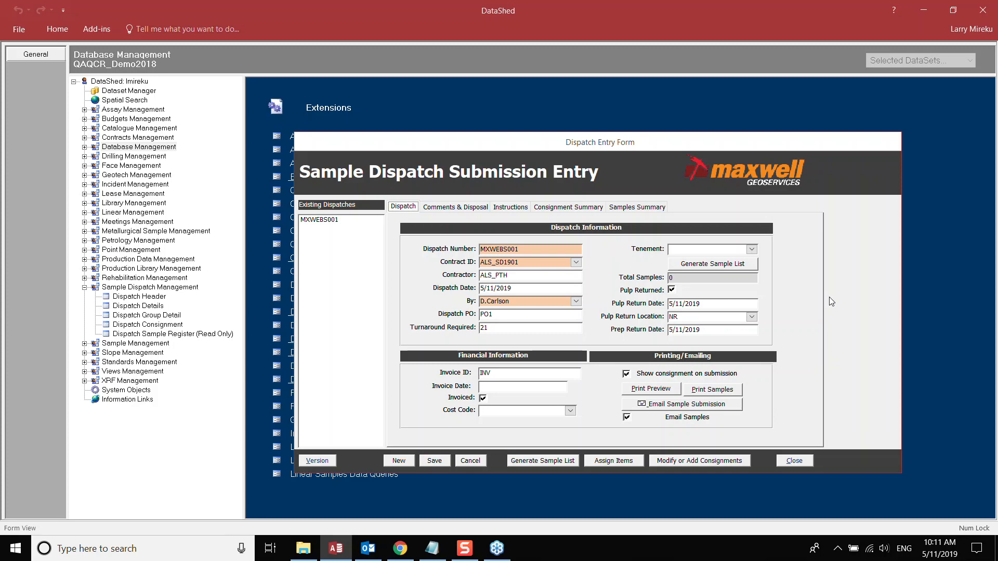
- In the sample list generator, choose the MXOP dataset and search samples with prefix 'P'
click(548, 462)
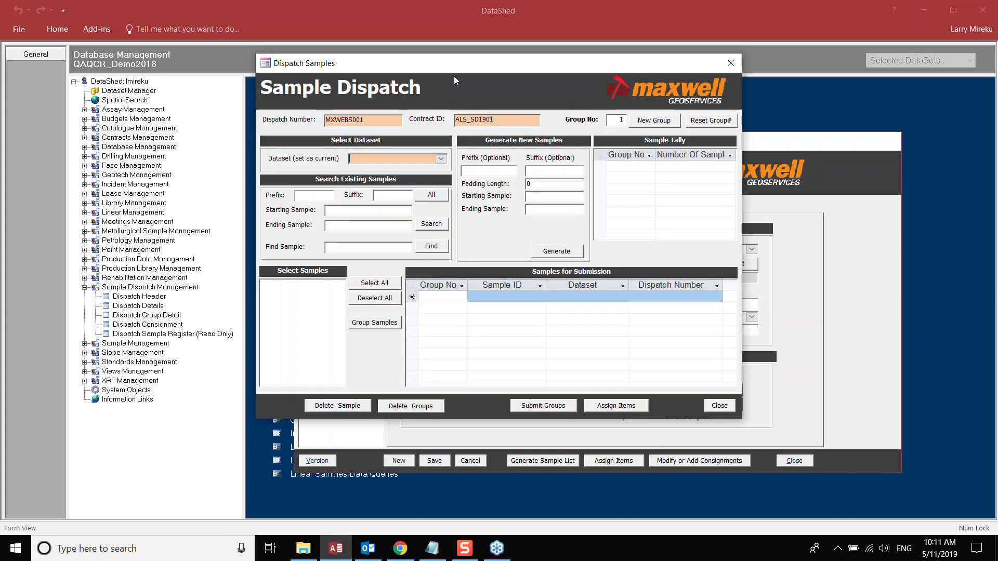
drag(454, 70, 518, 108)
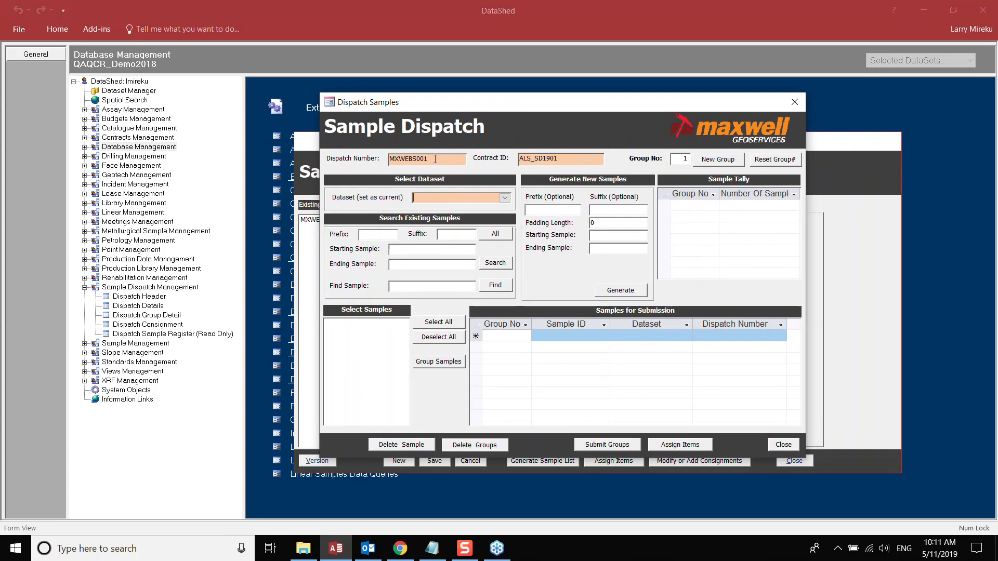
click(505, 198)
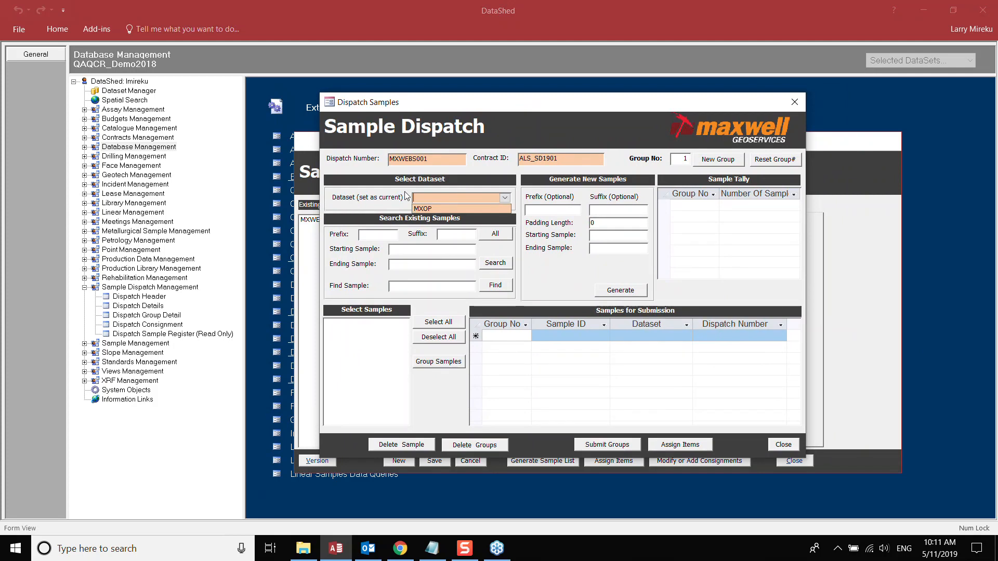
click(425, 209)
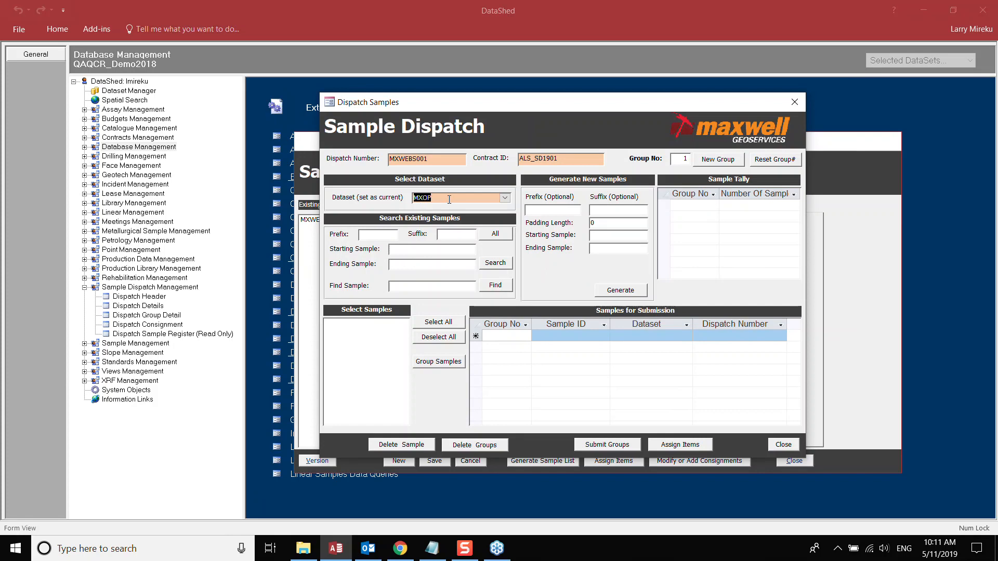
click(495, 235)
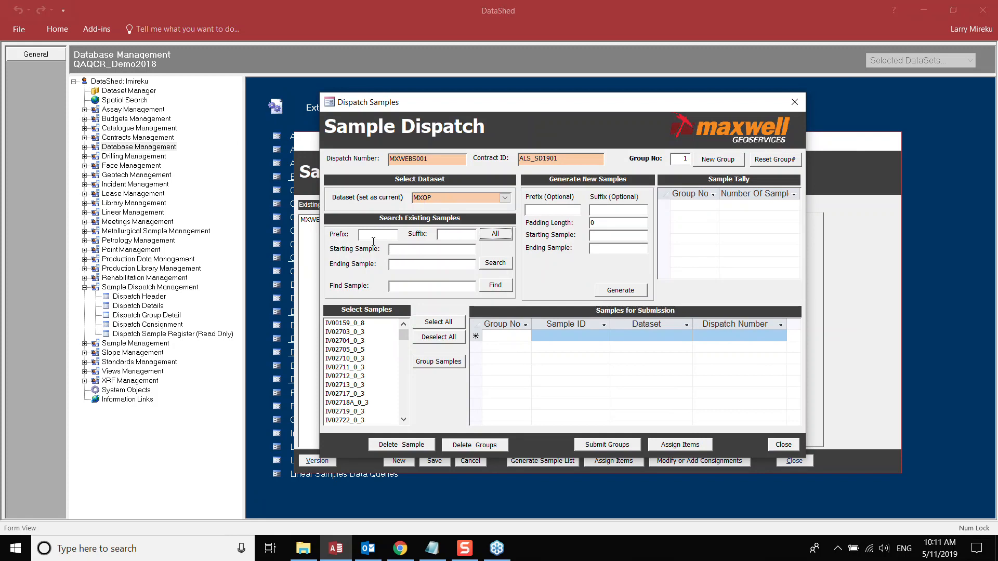
drag(403, 336, 402, 356)
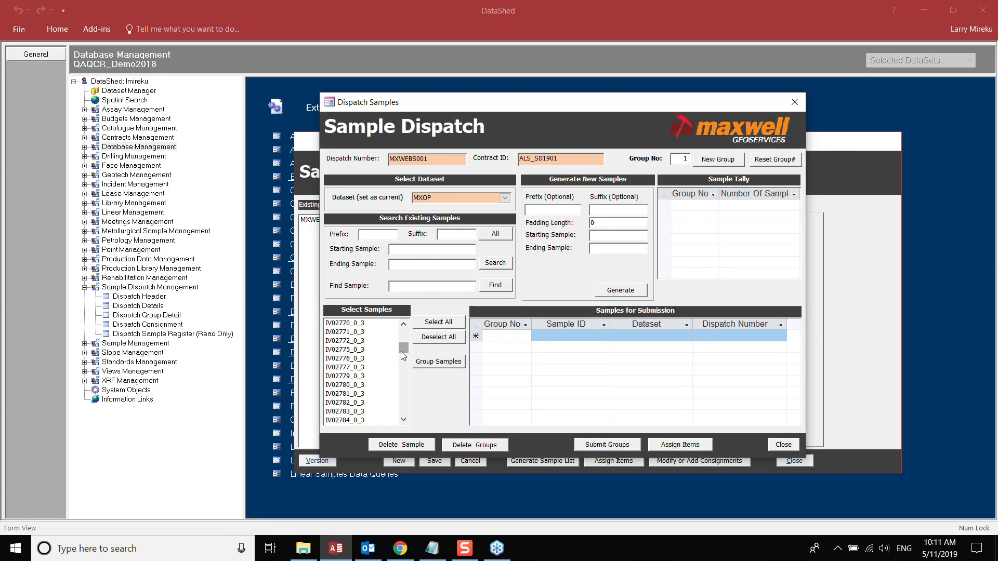
click(367, 234)
text(PS)
click(496, 264)
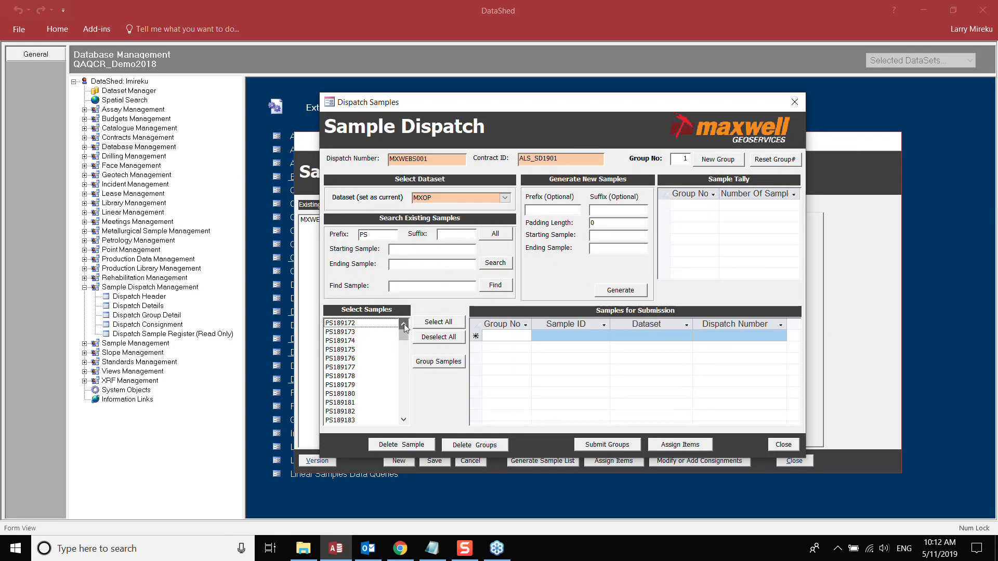
- Select samples PS189172 through PS189180 and group them as group 1
click(387, 327)
click(364, 324)
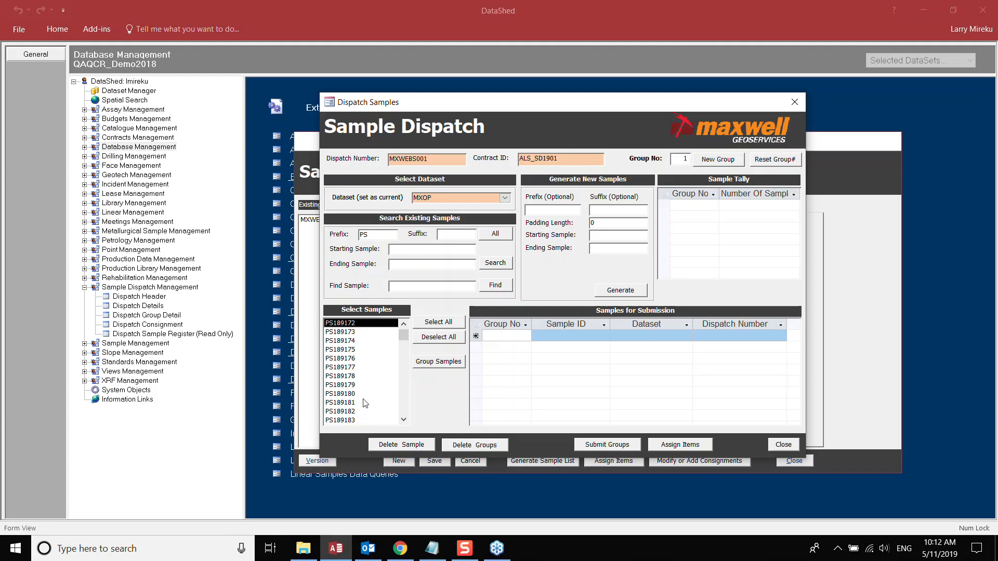
shift+click(334, 395)
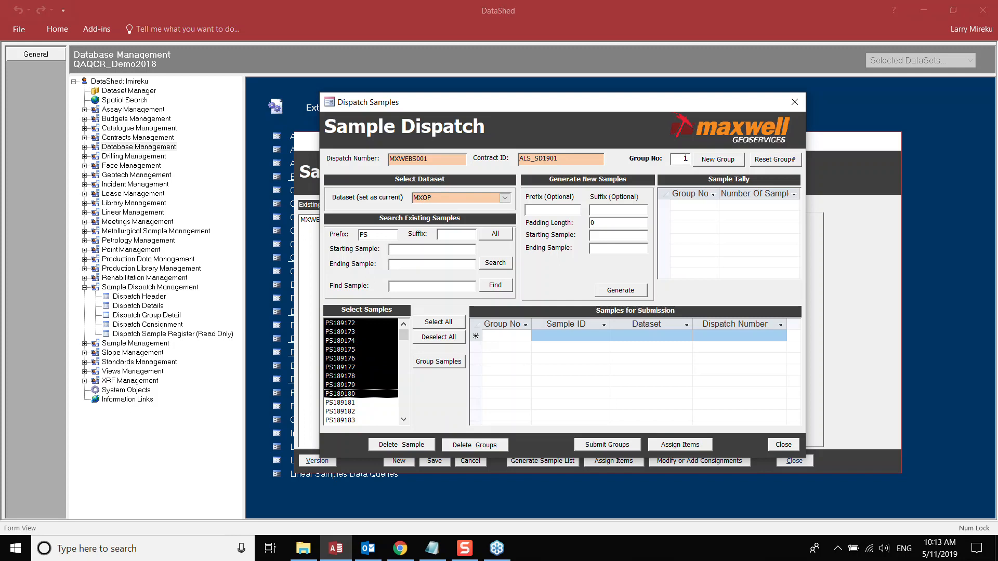
click(442, 361)
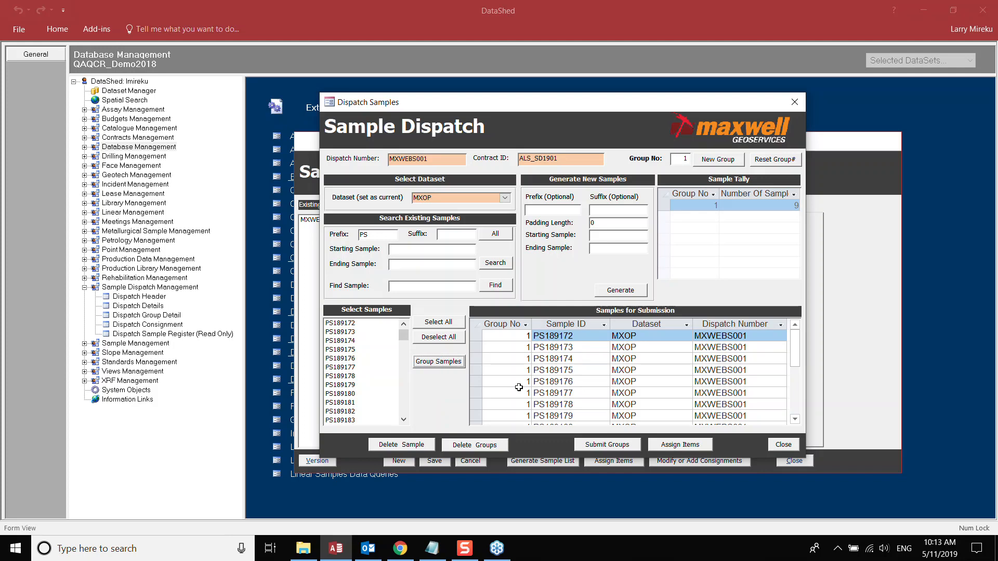
- Select the ten samples PS189181 through PS189190 in the Select Samples list
scroll(525, 365, down, 3)
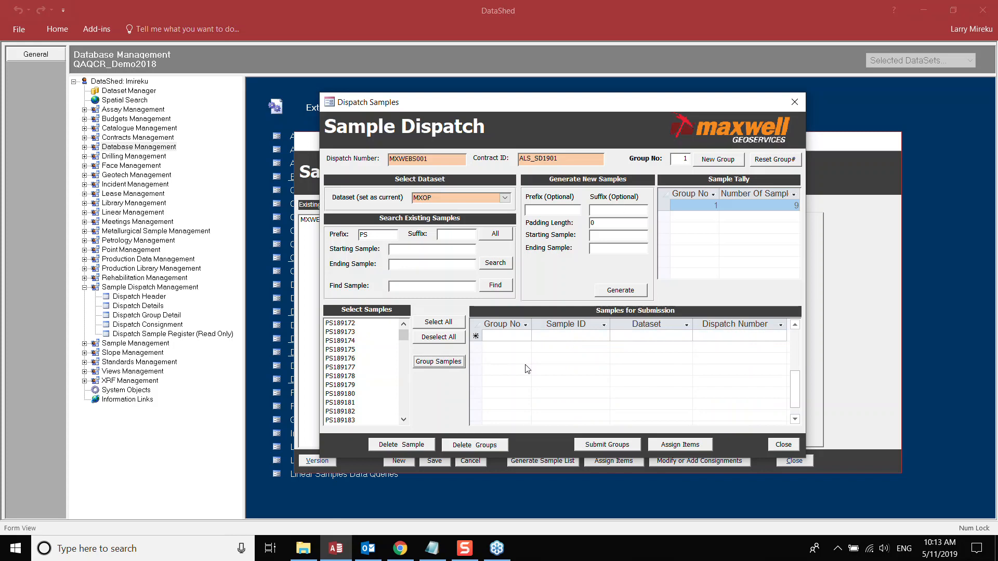
scroll(525, 364, up, 1)
scroll(586, 363, up, 2)
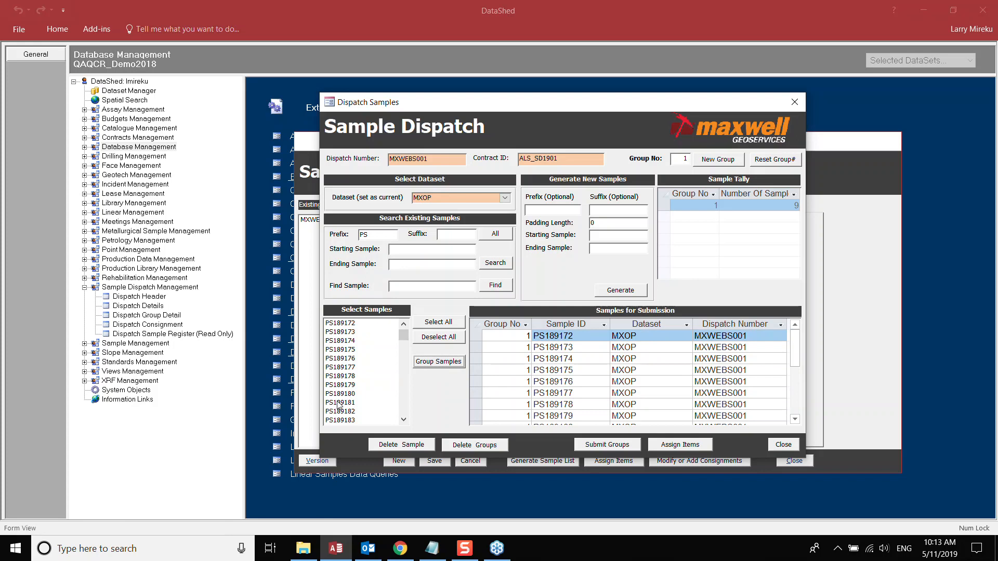
scroll(584, 381, down, 2)
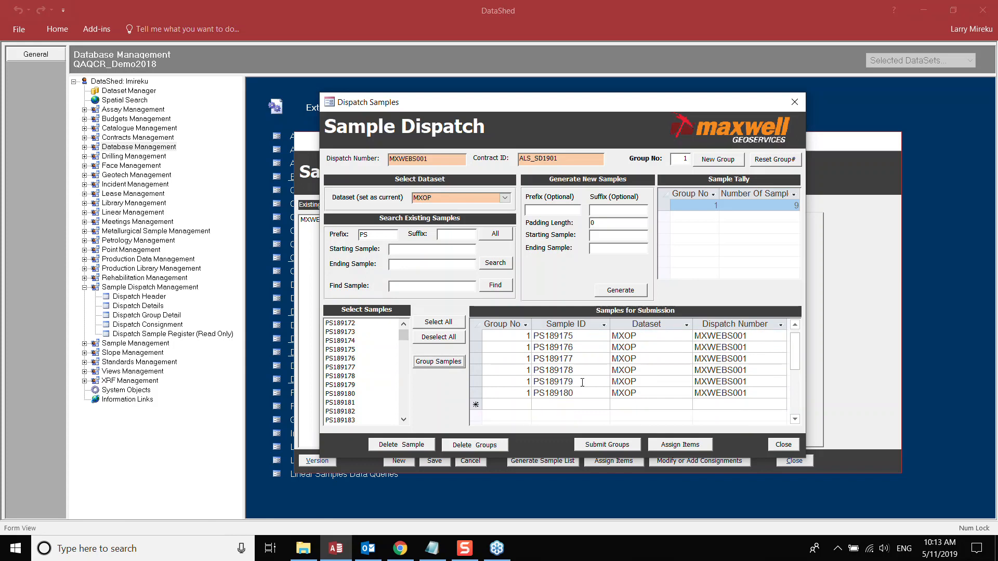
click(364, 403)
scroll(379, 396, down, 3)
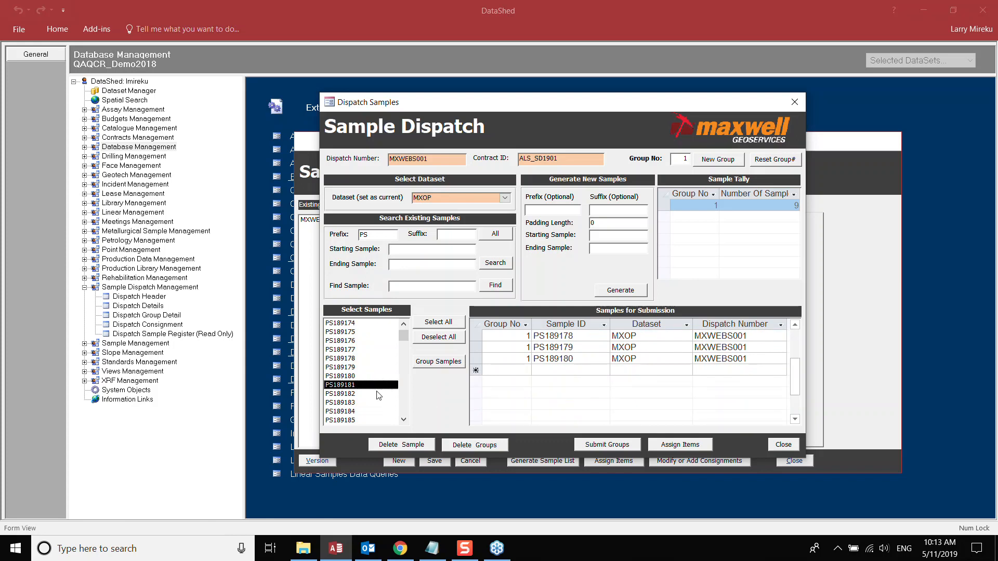
scroll(379, 396, down, 1)
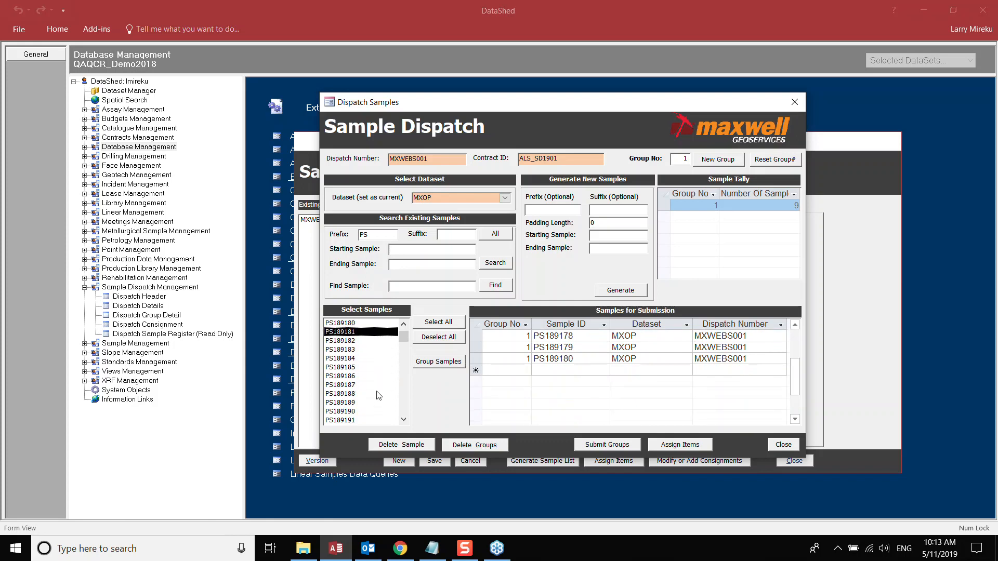
shift+click(330, 411)
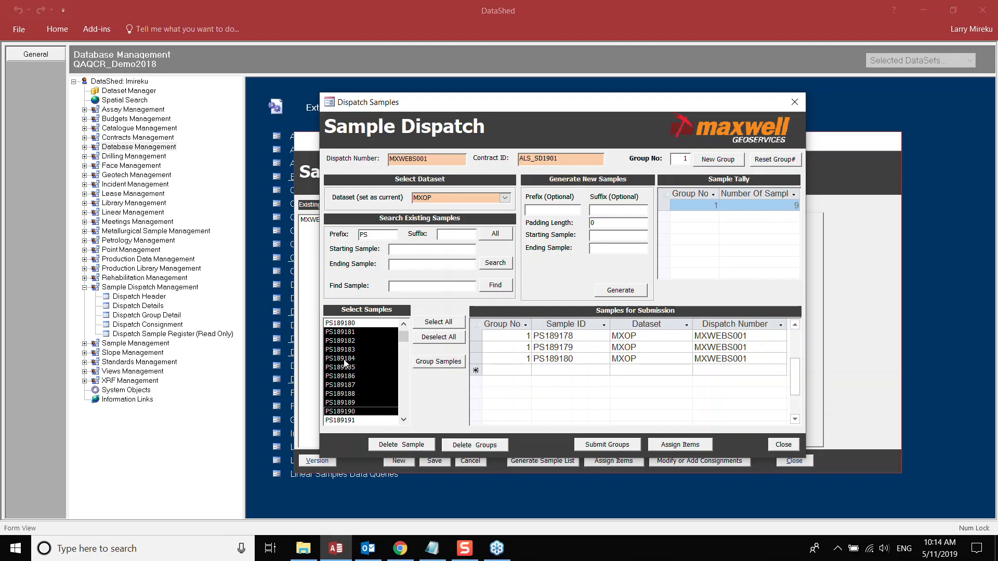
- Create group 2 containing the selected samples PS189181–PS189190
click(717, 161)
click(443, 364)
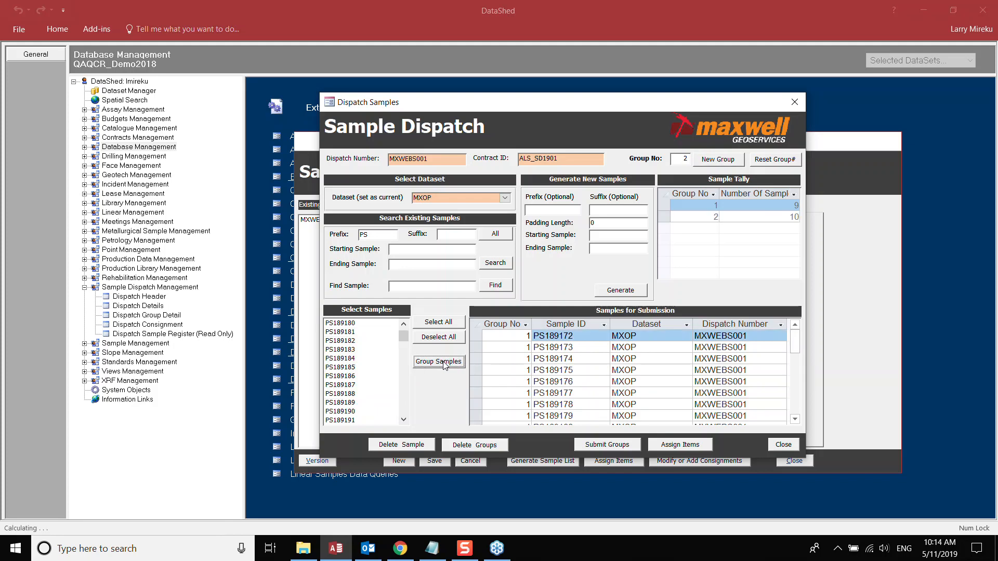
scroll(691, 379, down, 2)
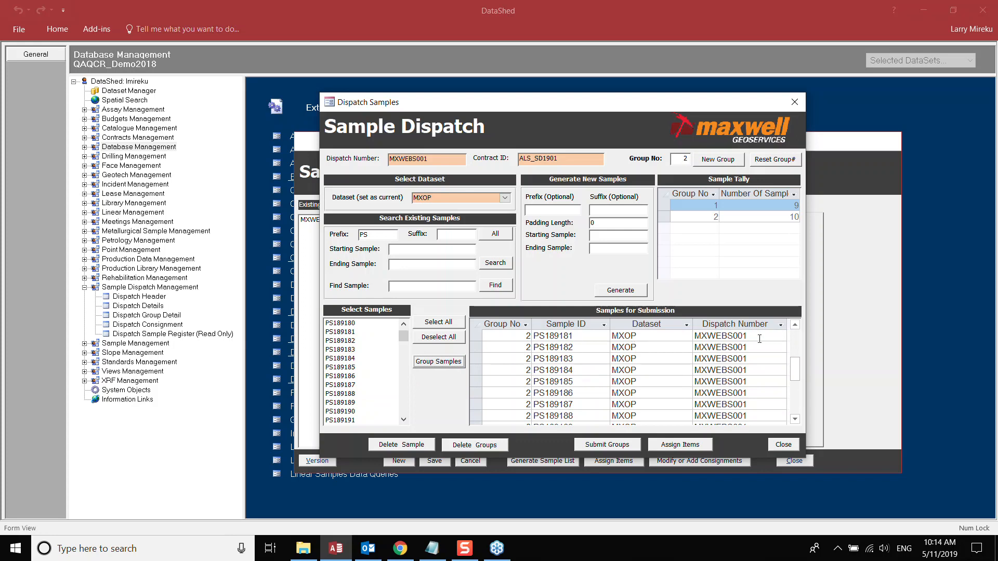
- Check the group 1/group 2 boundary in the submission grid, then close the sample dispatch window
click(795, 325)
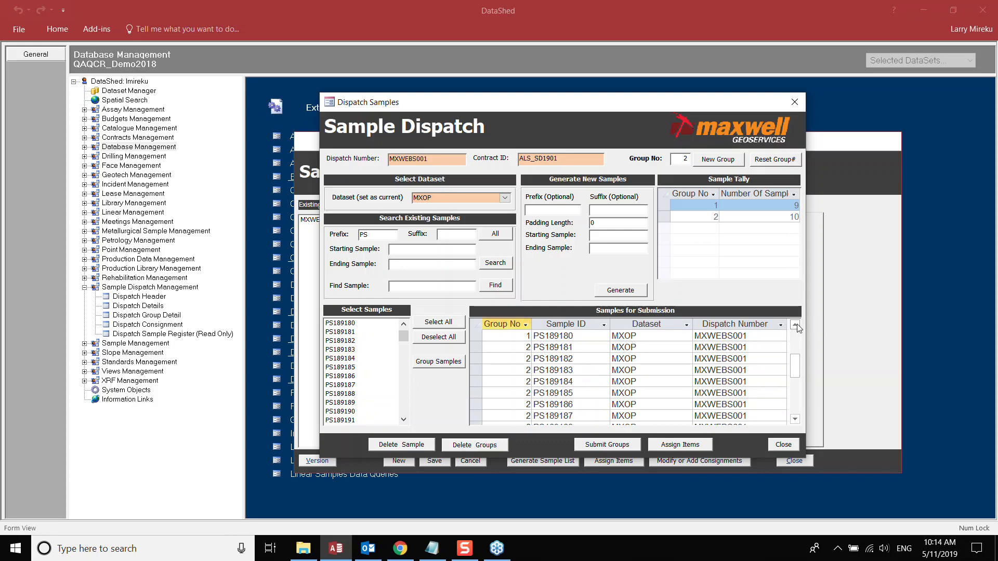
click(593, 347)
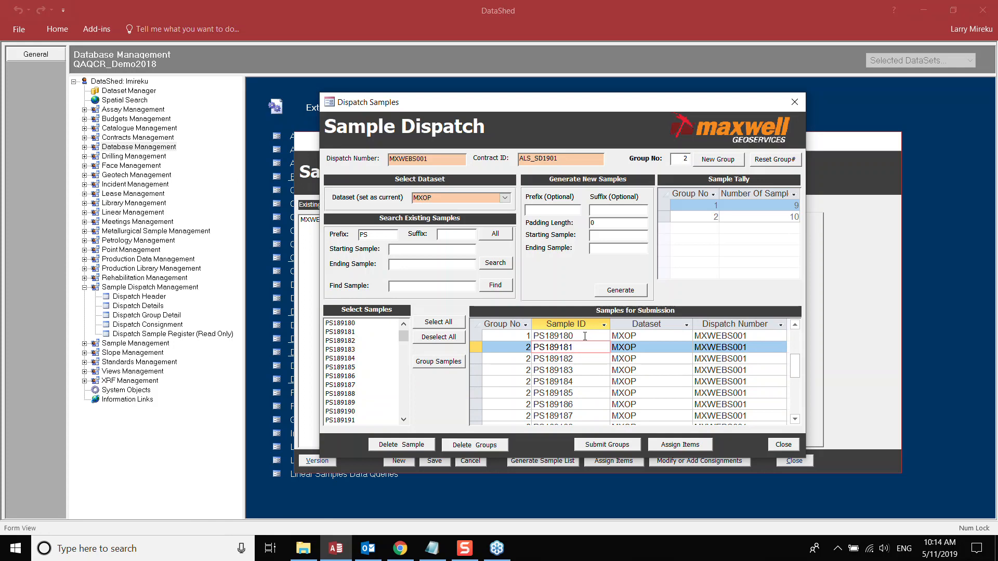
click(585, 336)
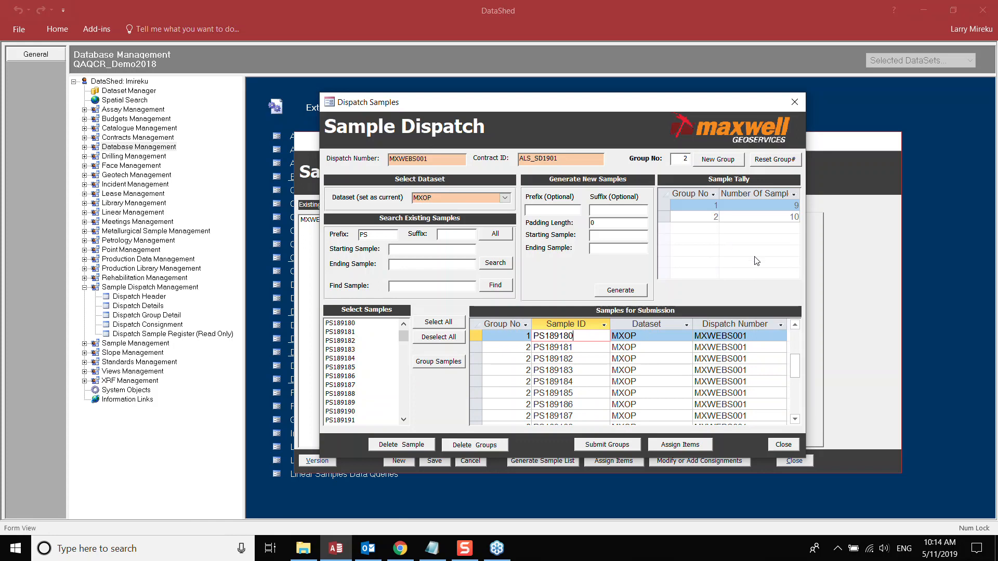
click(785, 446)
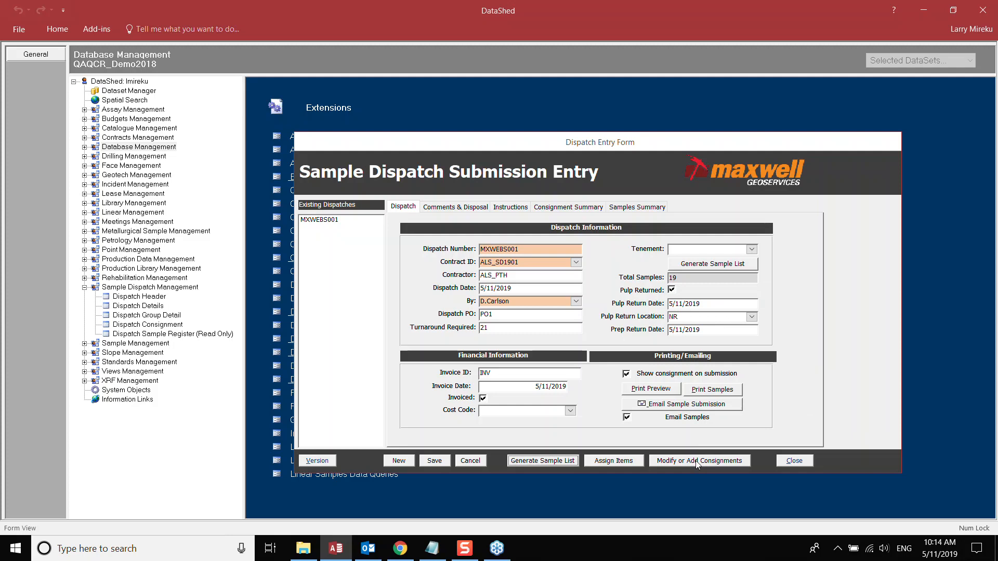
- Assign the Au-AA23 analysis item to group 1
click(609, 462)
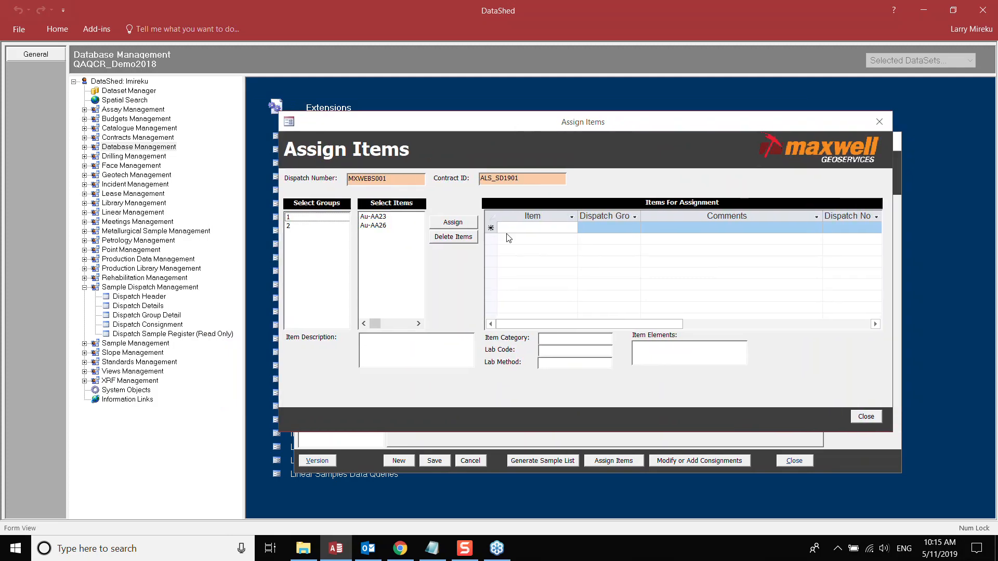
click(294, 219)
click(292, 227)
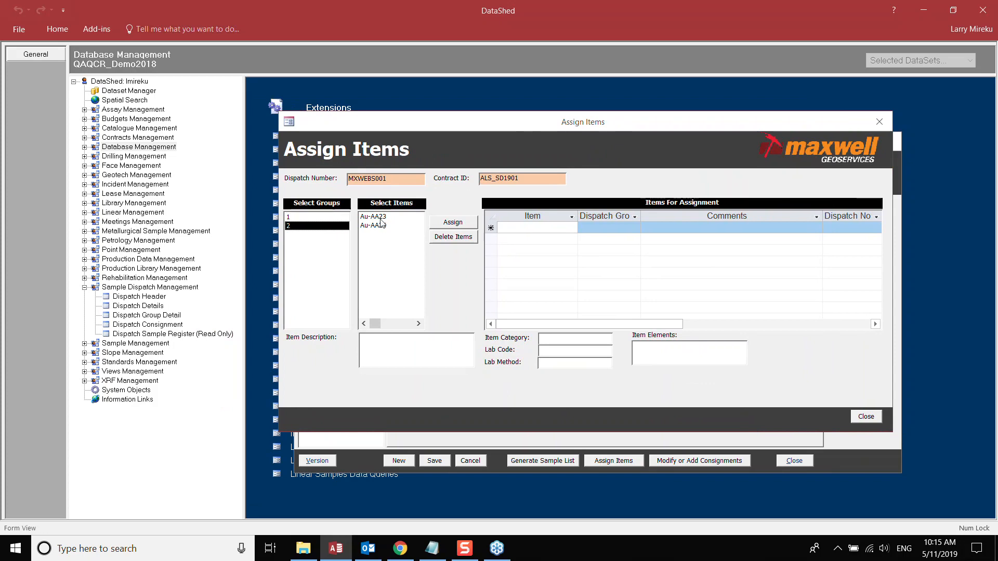
key(Up)
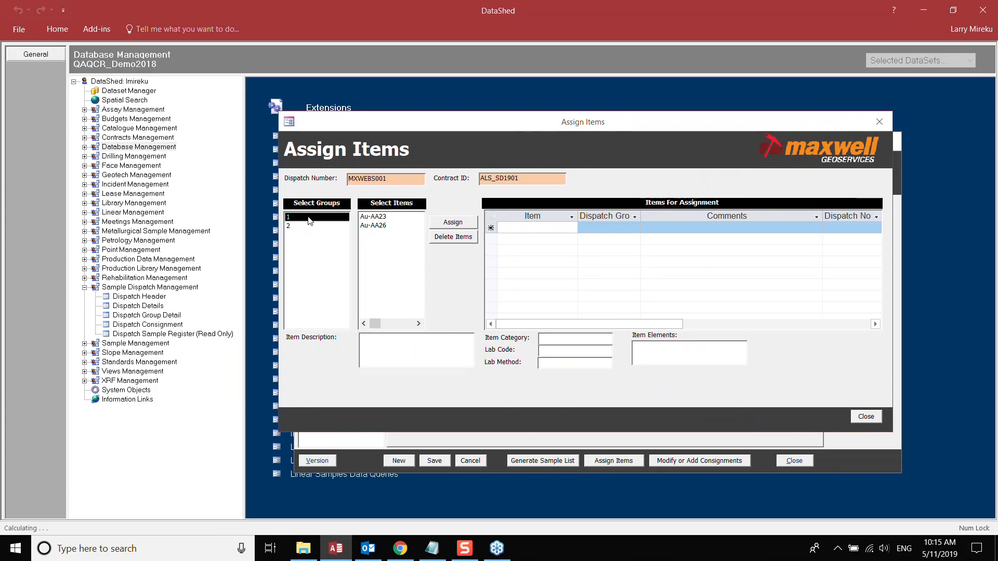
click(379, 218)
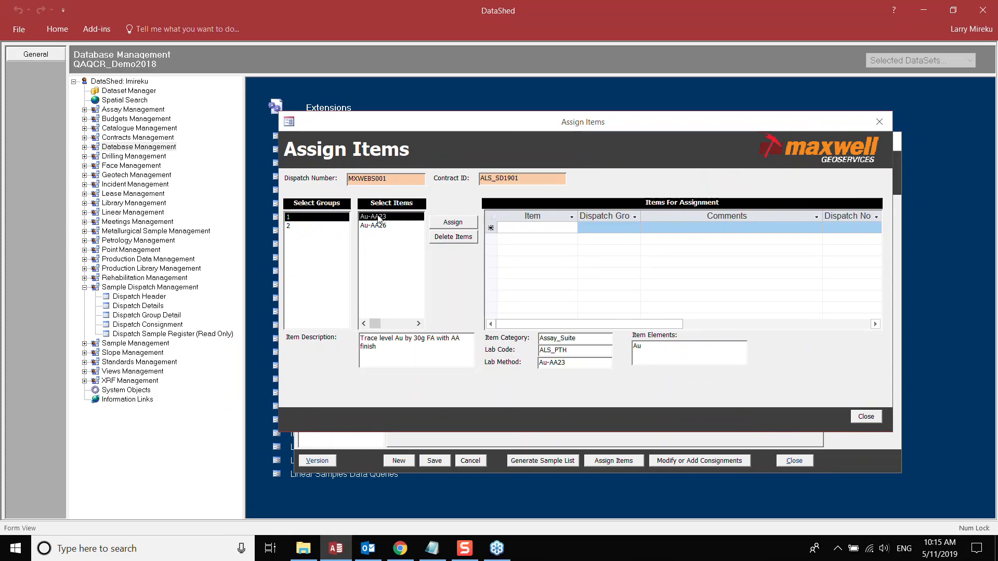
click(454, 223)
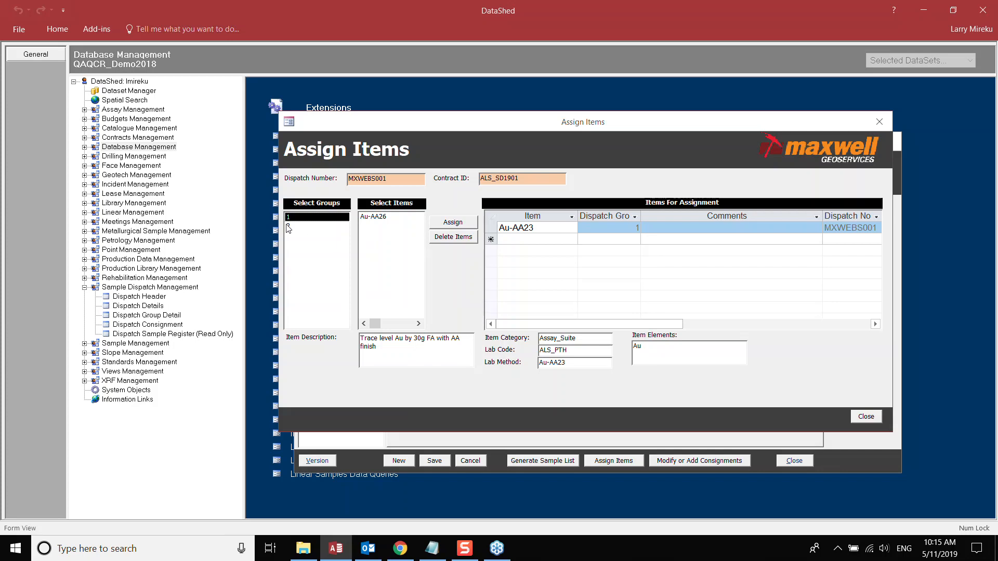
- Assign both Au-AA23 and Au-AA26 to group 2
click(289, 228)
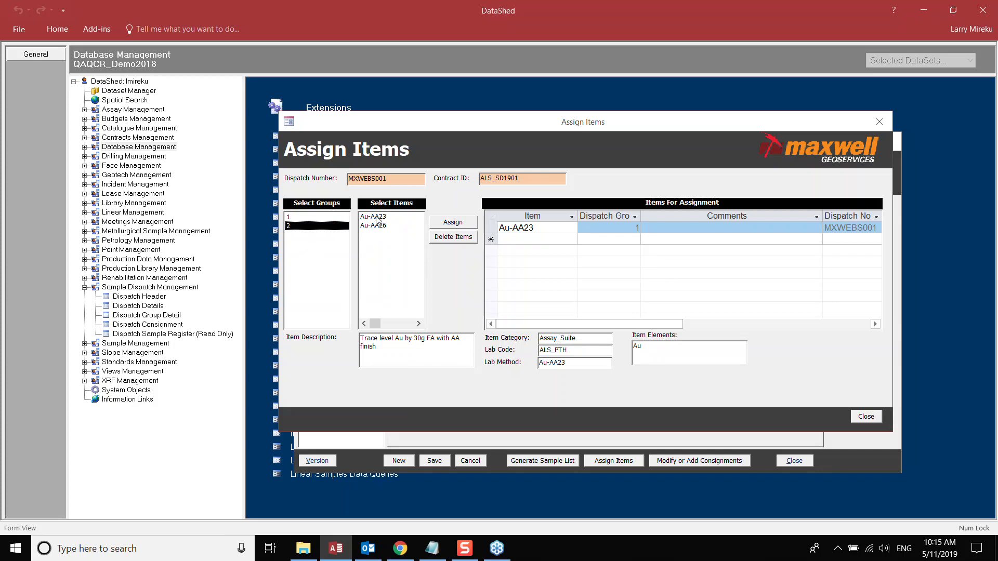
drag(379, 217, 381, 228)
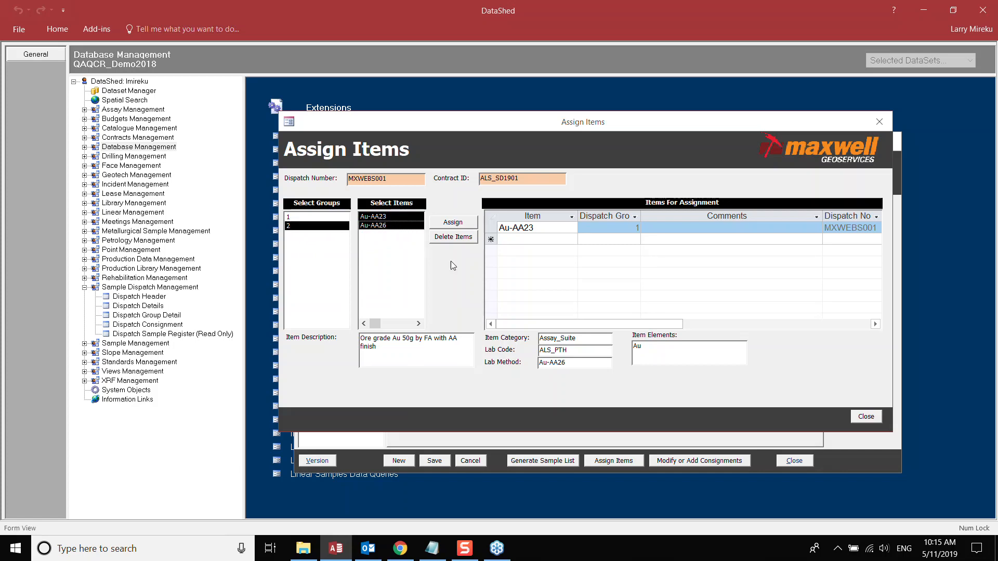
click(452, 223)
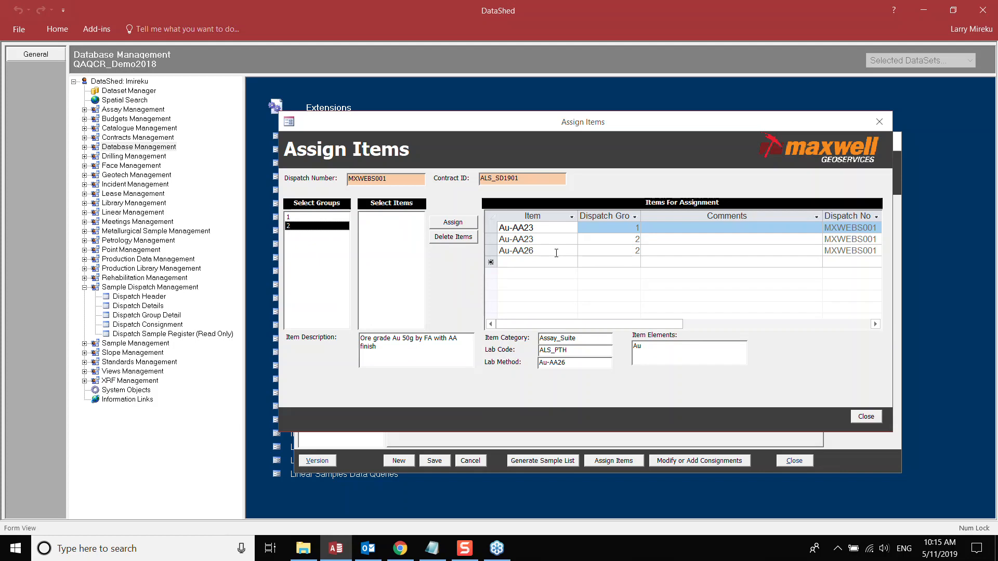
- Review the assignment grid columns, then close the item assignment window
click(492, 251)
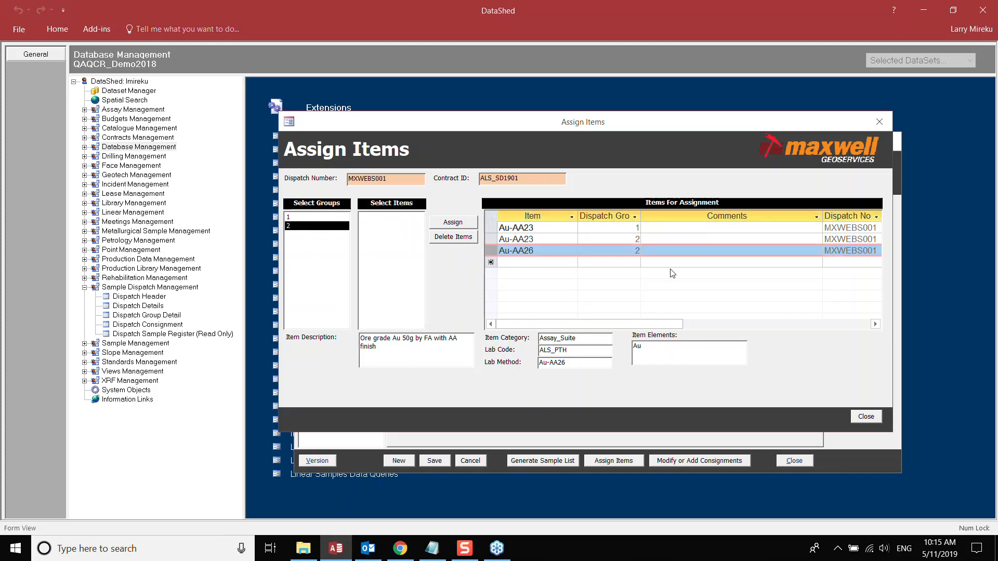
click(720, 324)
drag(709, 324, 645, 324)
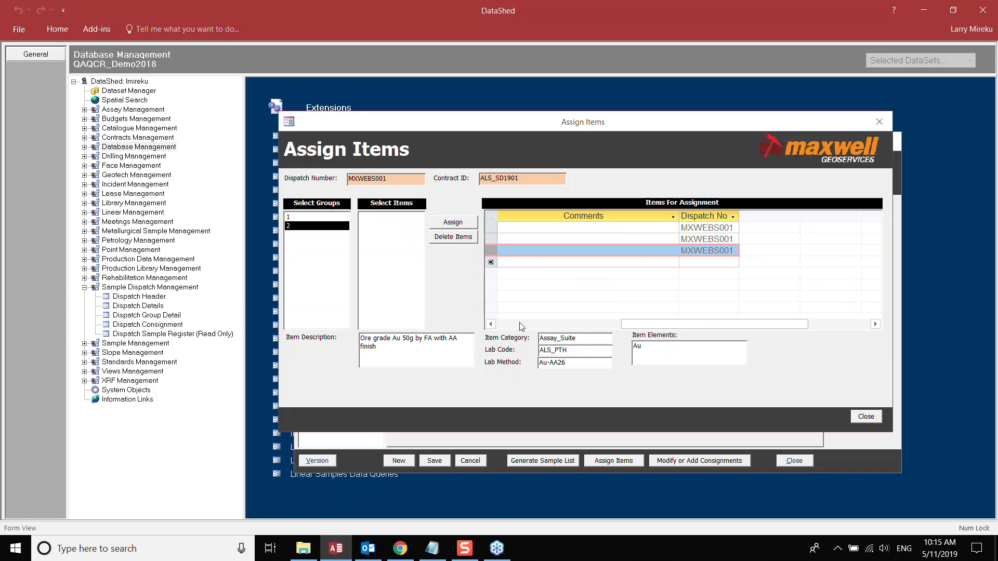
click(493, 326)
click(493, 326)
click(491, 325)
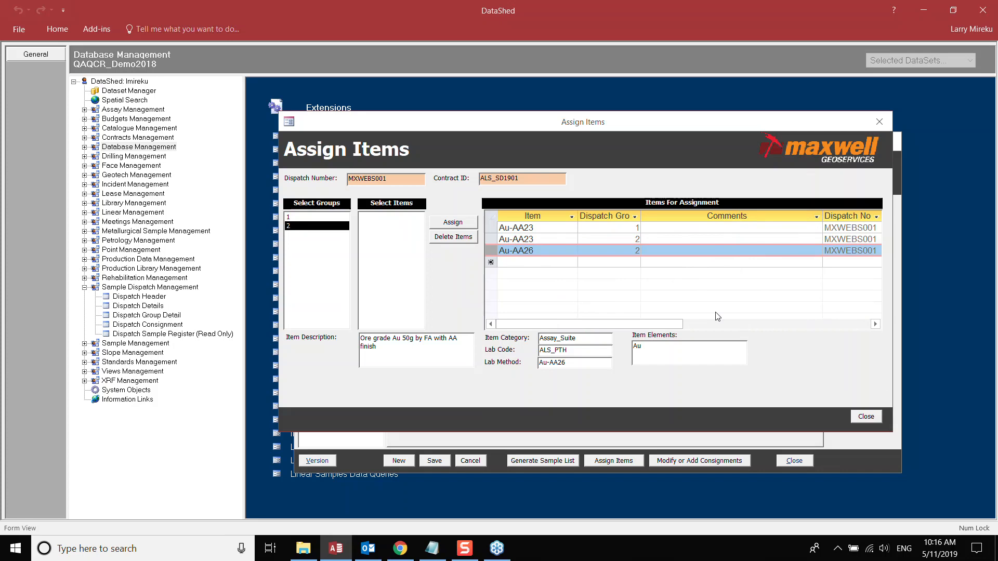
click(866, 417)
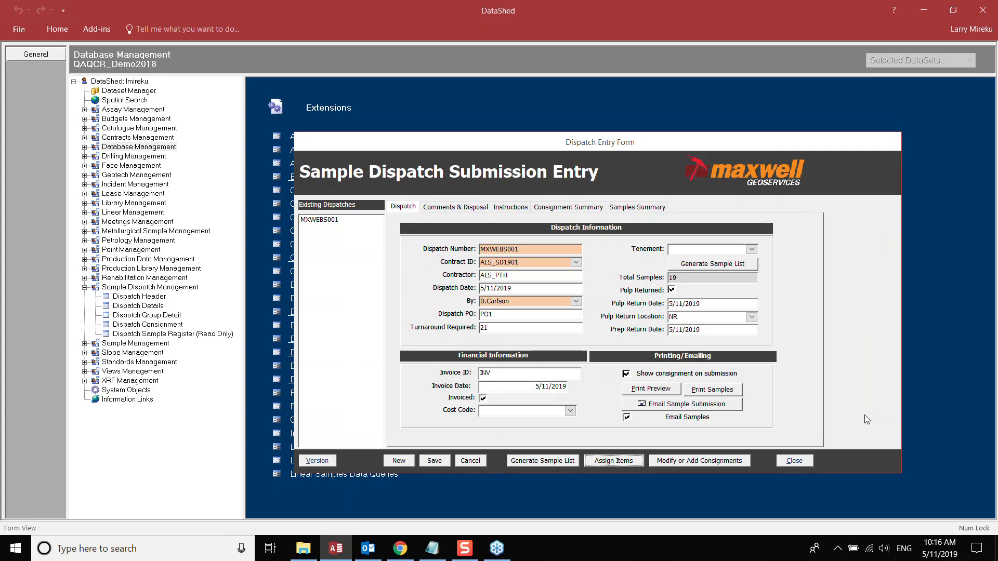
- Switch the Dispatch Entry Form to its Comments & Disposal tab
click(459, 209)
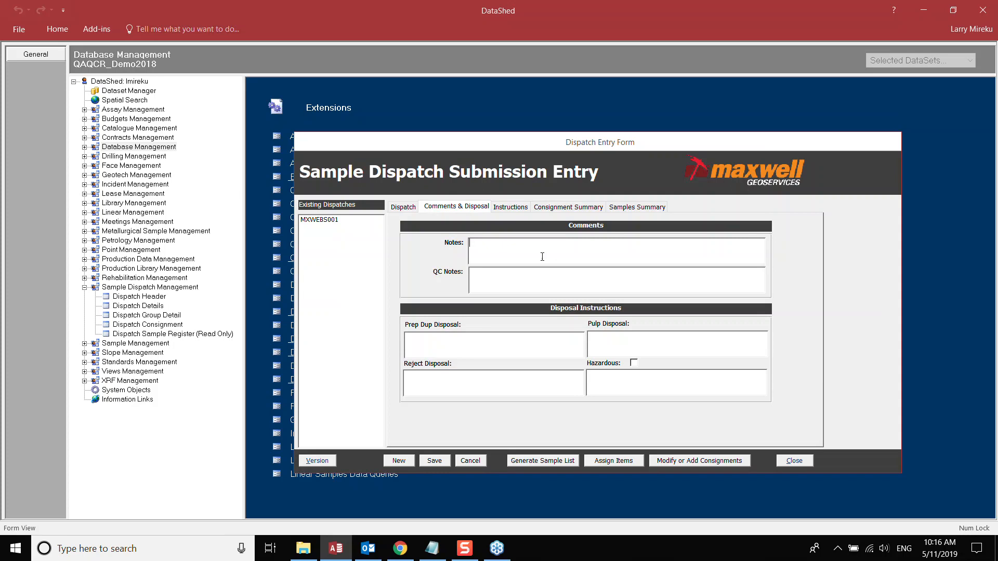
- Enter notes 'Testing for webinar samples' and QC notes 'Follow standard procedures as per contract'
text(Testing for webinar samples)
click(518, 274)
text(Follow stan)
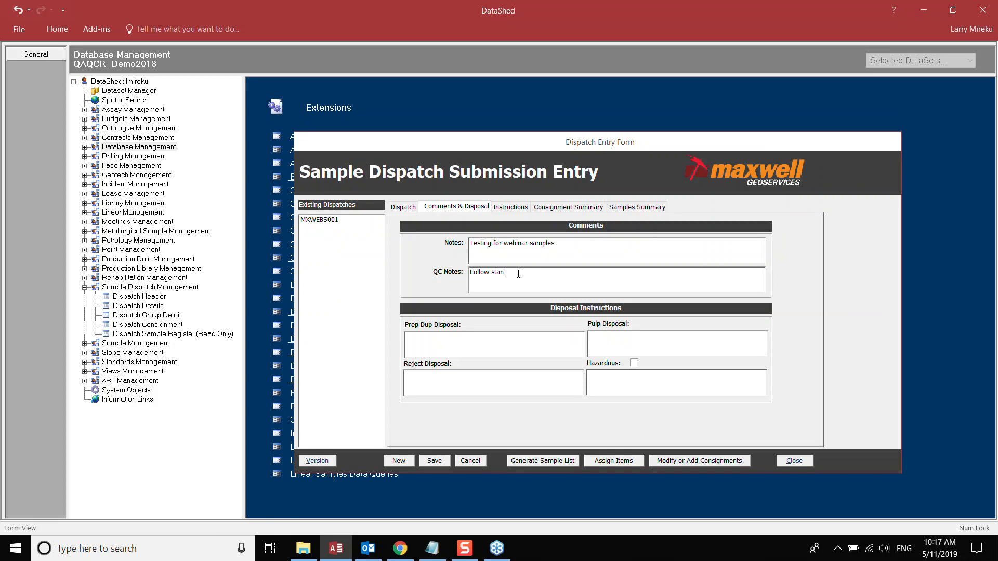
text(dard procedi)
key(BackSpace)
text(ures as per cntract)
click(581, 273)
text(o)
- Fill the prep duplicate and pulp disposal instructions with 'Standard'
click(450, 343)
text(Standard)
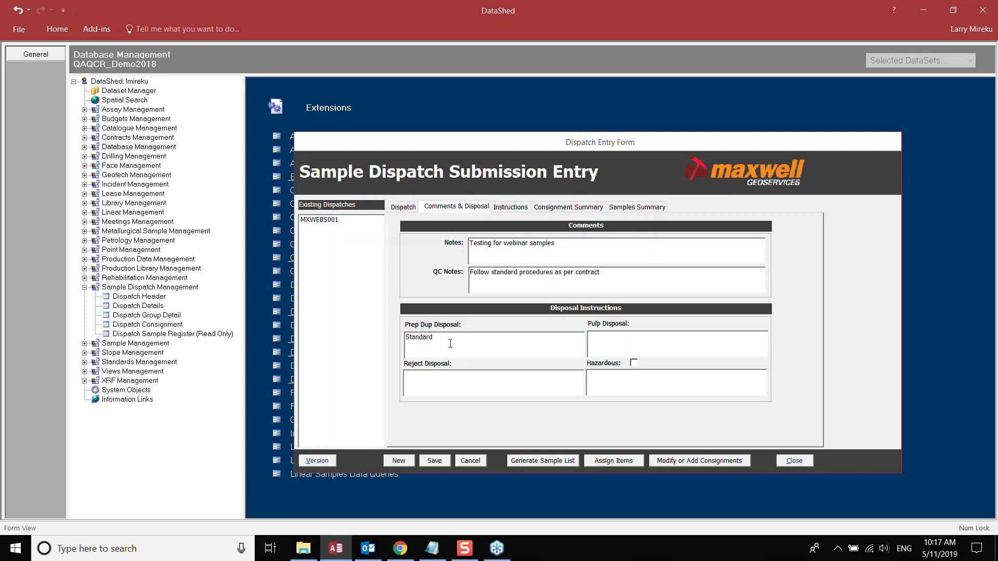
drag(450, 341, 383, 334)
key(ctrl+c)
click(639, 341)
key(ctrl+v)
click(464, 384)
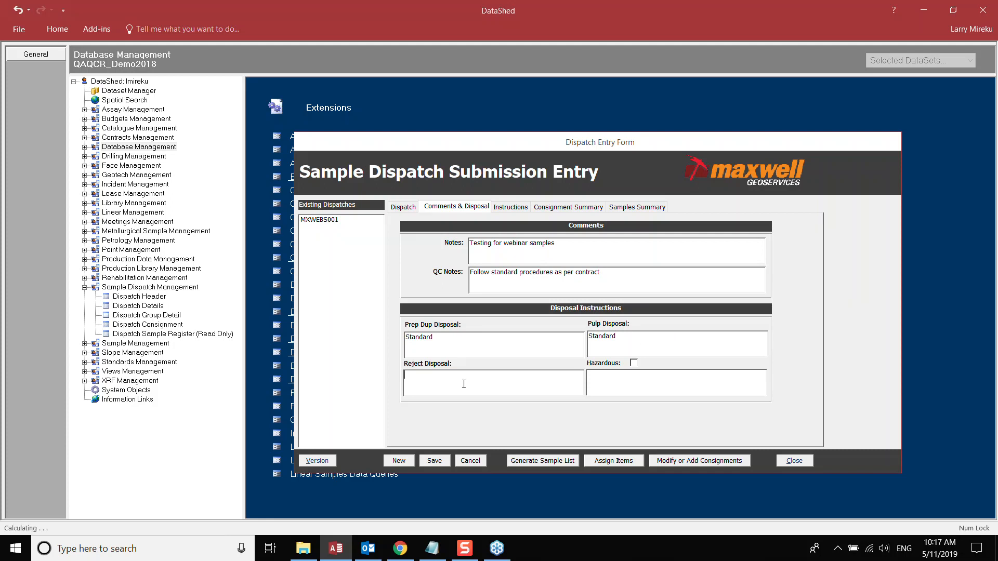
- Flag the dispatch hazardous with note 'Asbetos materia', save, and open the Instructions tab
click(634, 362)
text(Asbetos materia)
click(432, 460)
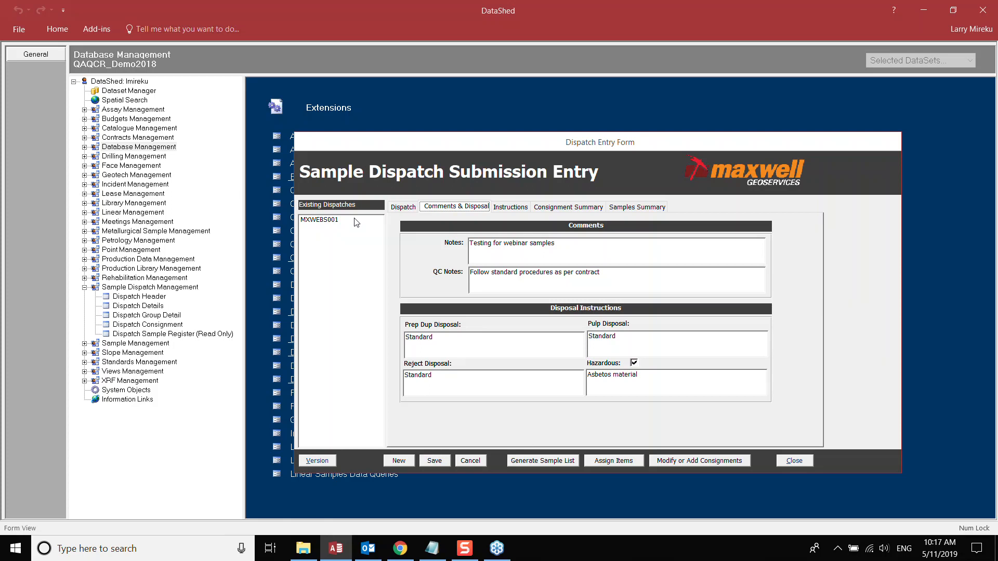
click(512, 207)
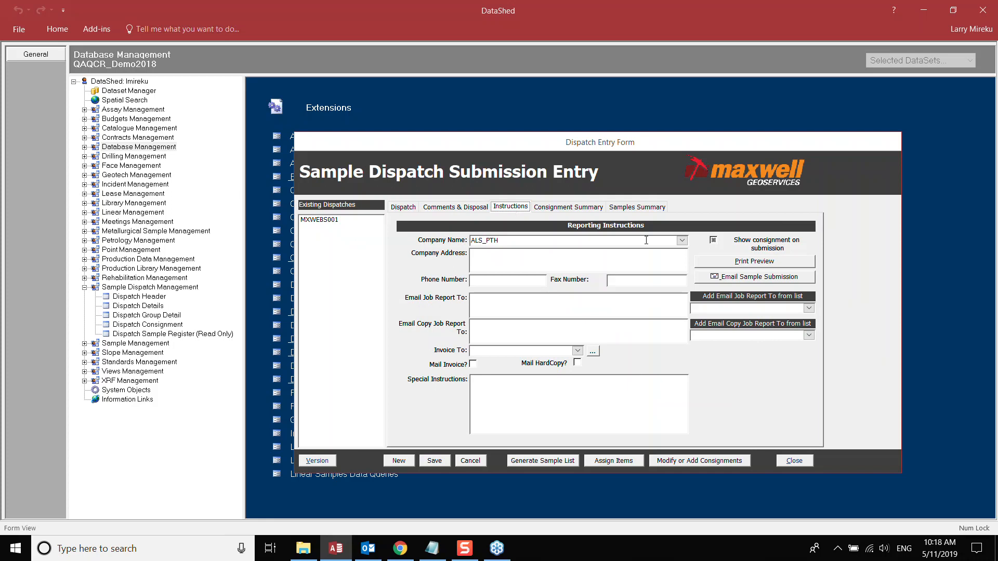
- Tick Show consignment on submission and enter the same e-mail address for job report and copy recipients
click(713, 240)
click(506, 303)
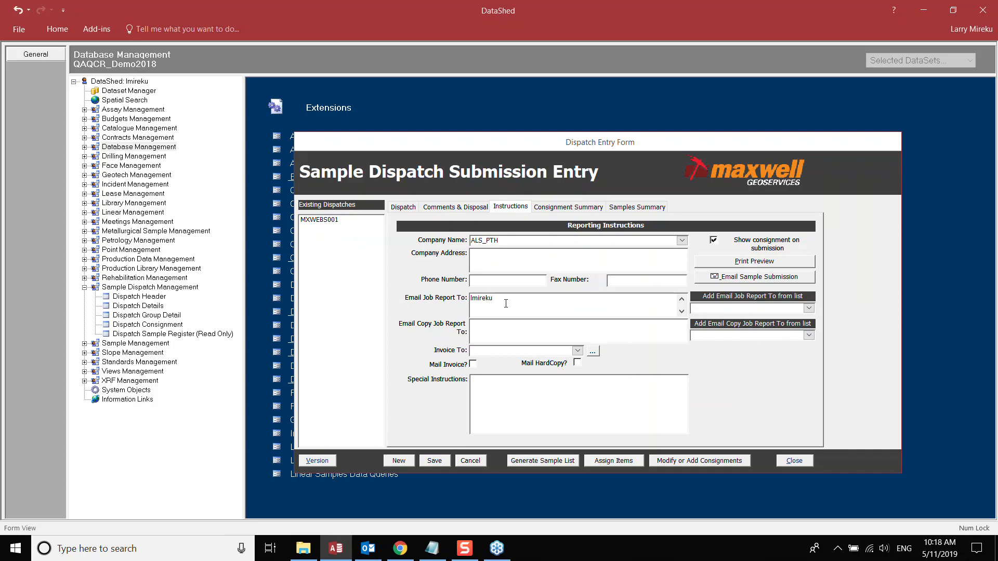
drag(533, 297, 451, 300)
key(ctrl+c)
click(503, 334)
key(ctrl+v)
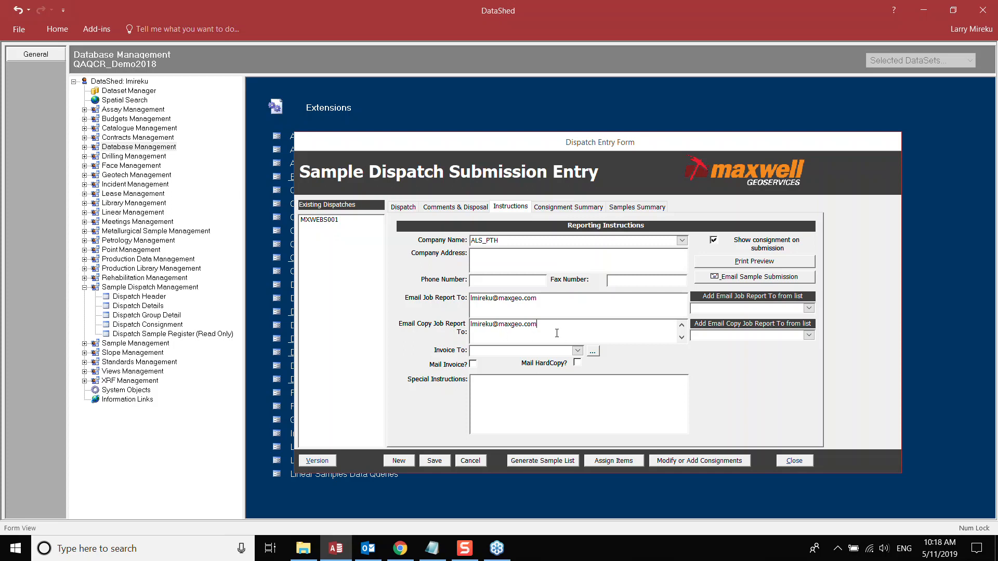
- Set Invoice To GEOLOGIST, special instructions 'Testing for webinar', and save
click(578, 351)
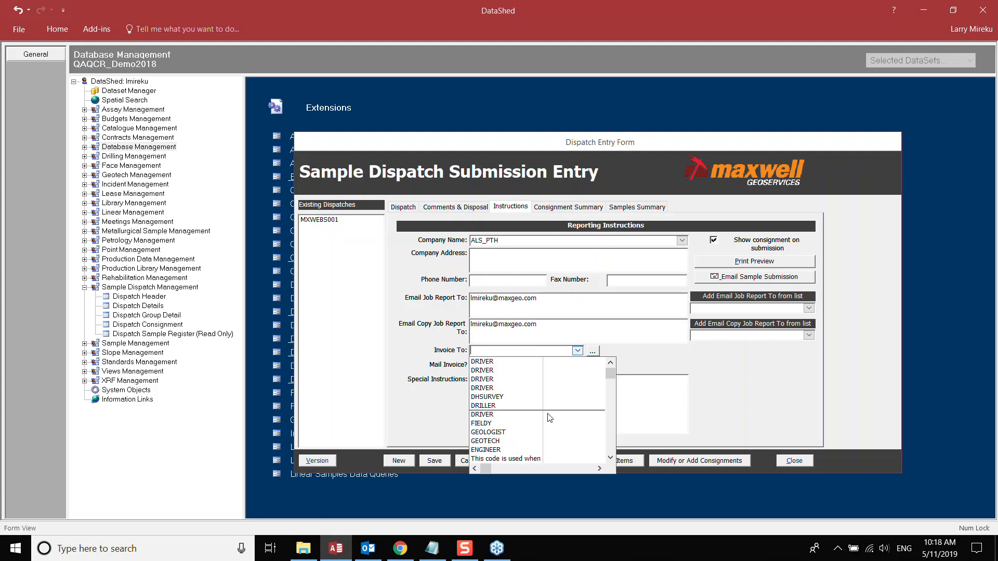
click(509, 432)
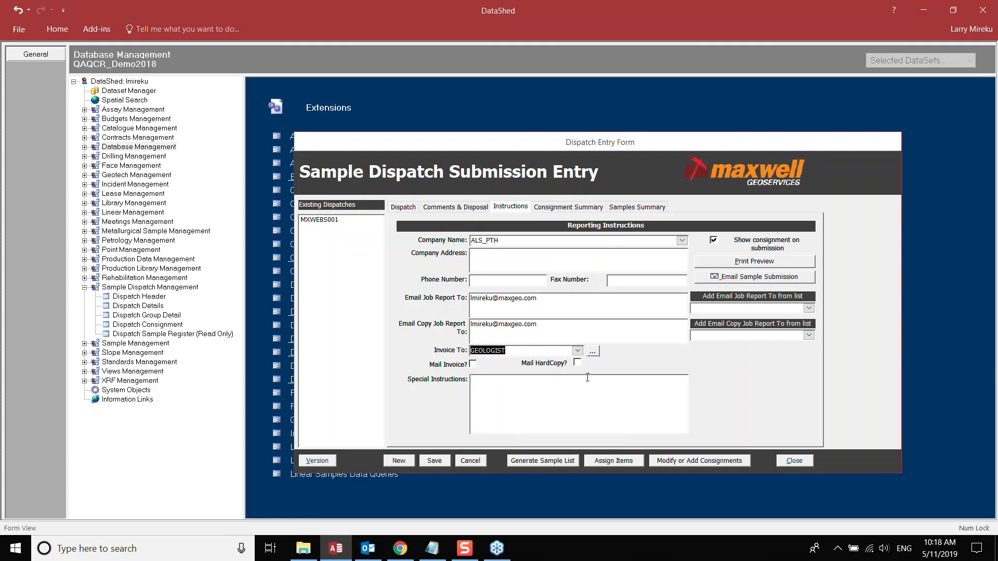
click(528, 395)
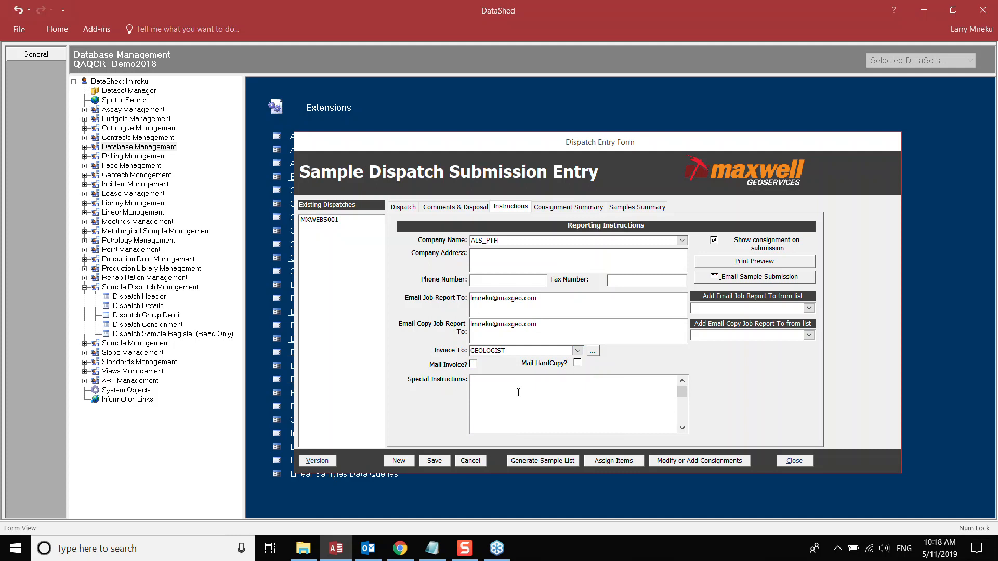
text(Testing for webinar)
click(437, 461)
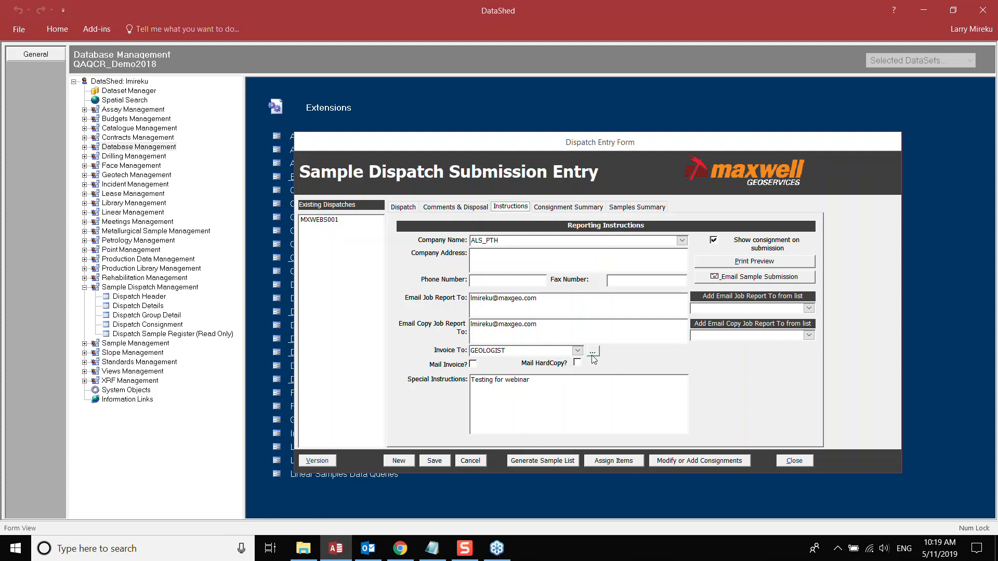
- Show the Consignment Summary tab with dispatch MXWEBS001 selected
click(568, 208)
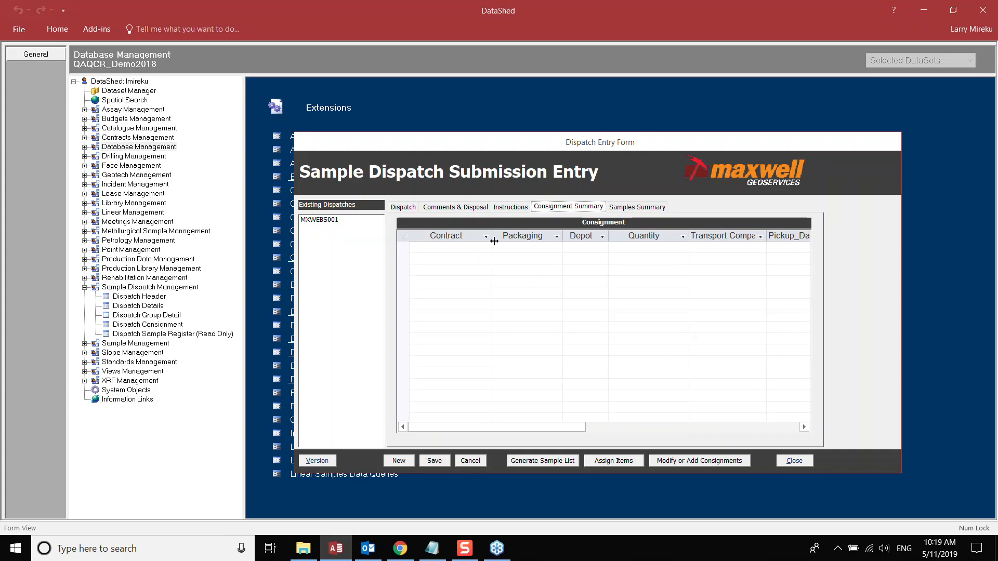
click(318, 220)
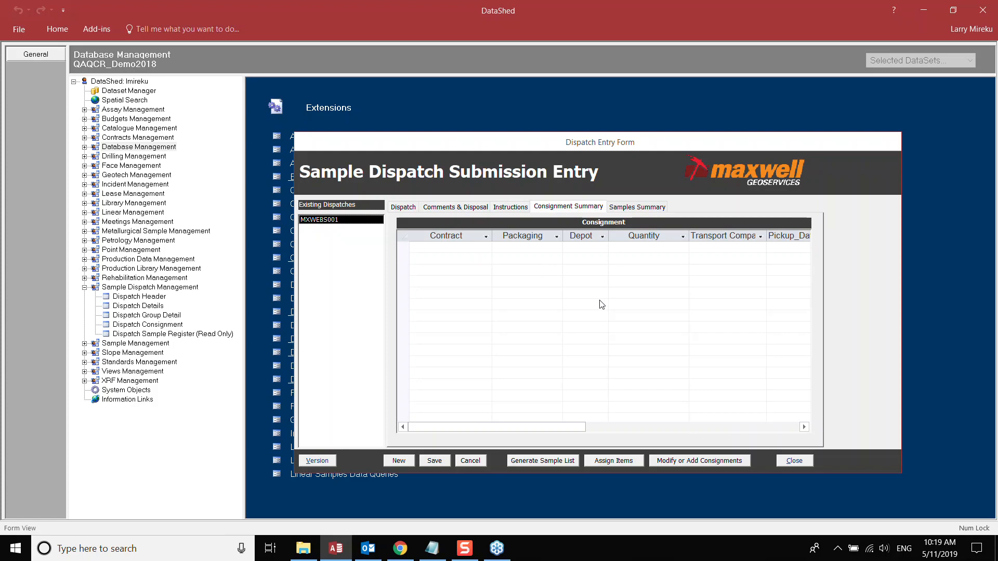
- Start new consignment CONS001 linked to dispatch MXWEBS001 with depot NR
click(695, 464)
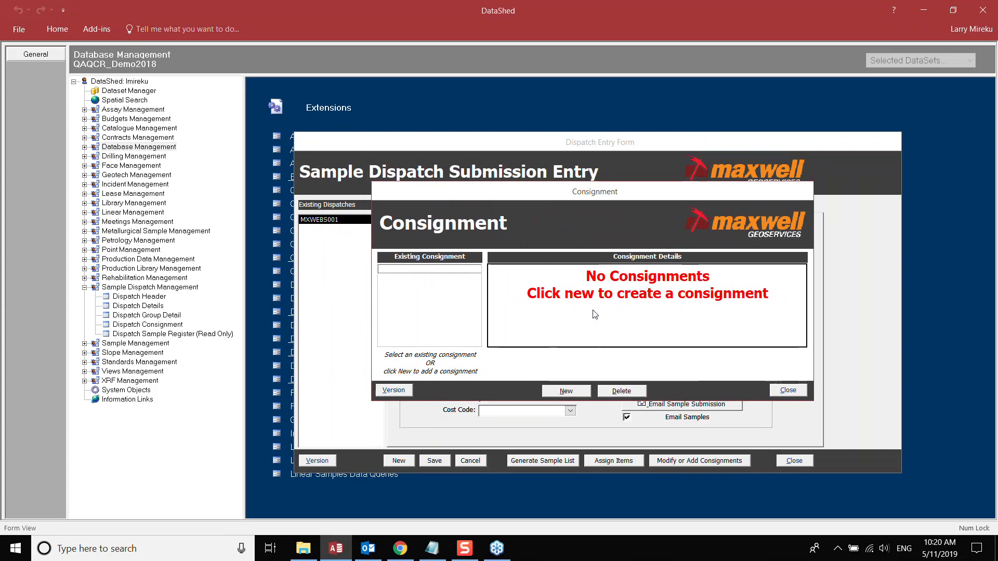
click(567, 395)
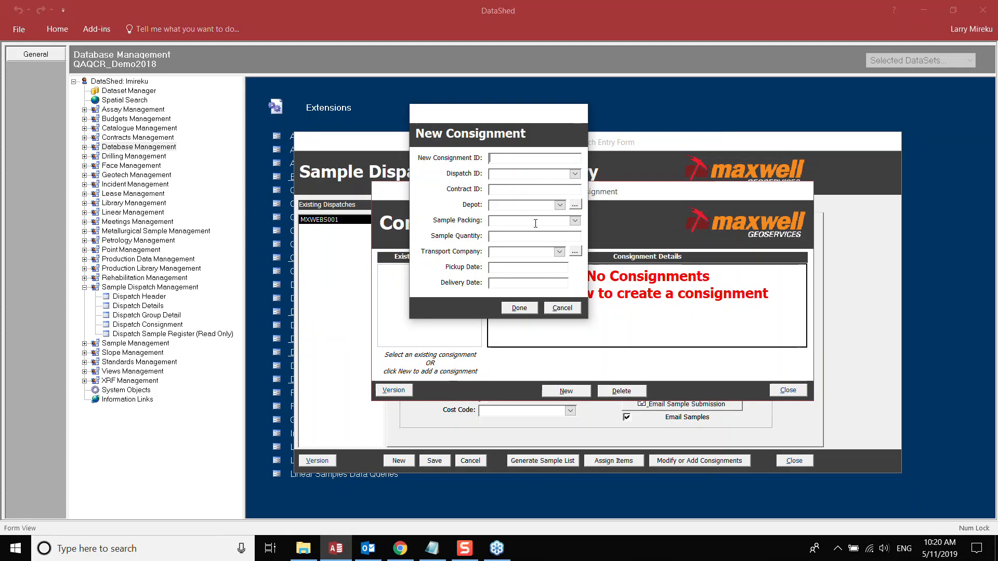
text(CON)
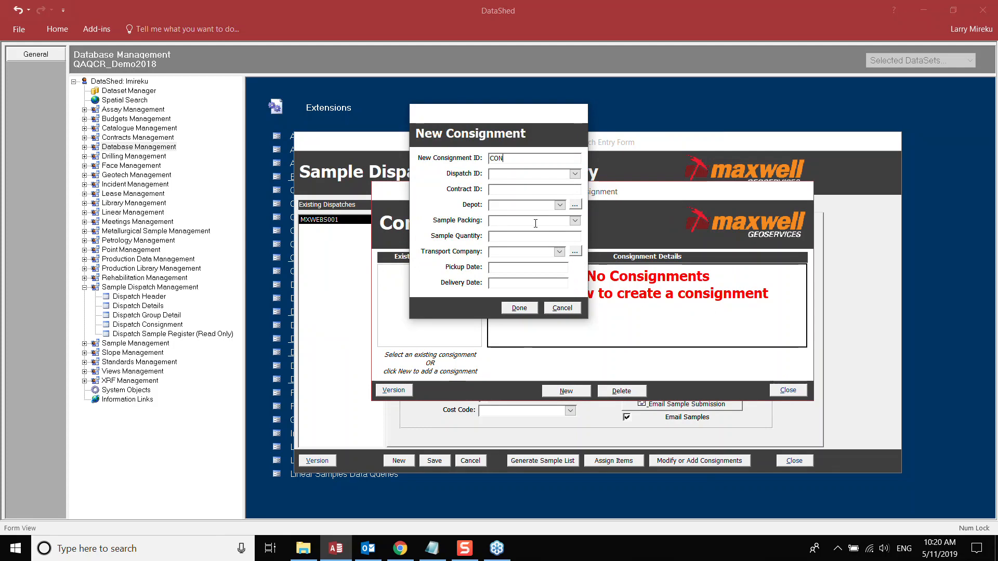
text(S001)
click(575, 175)
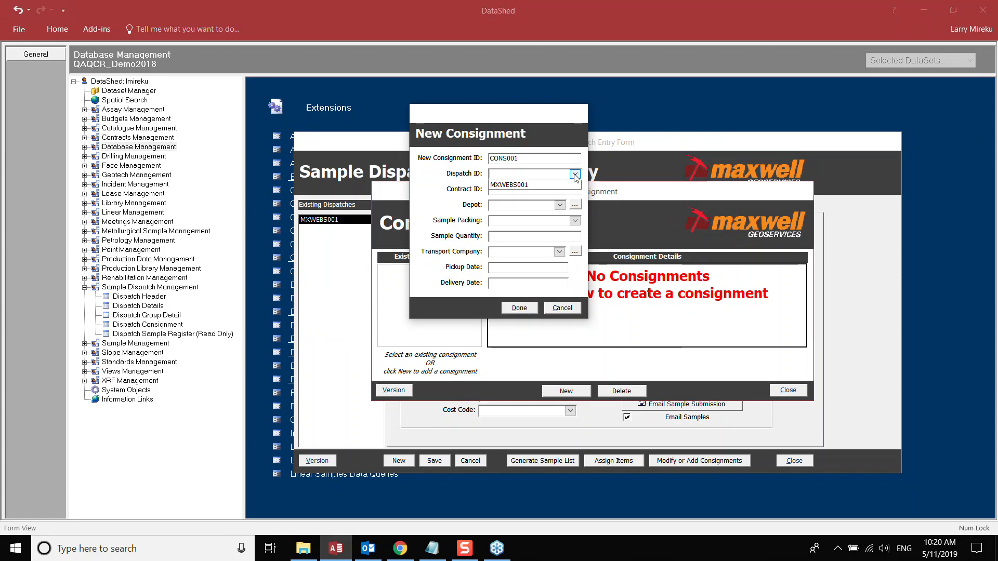
click(512, 186)
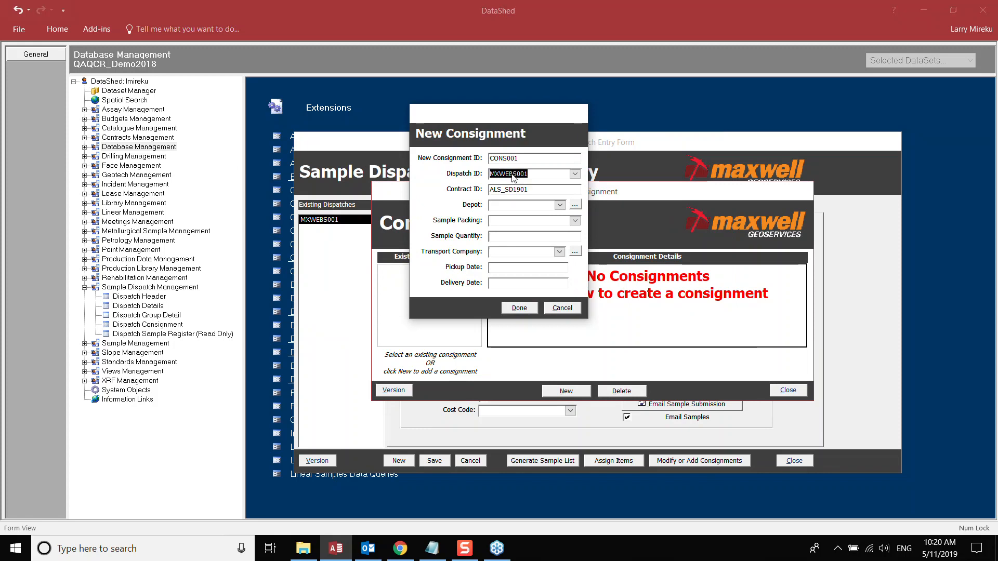
click(538, 189)
text(NR)
- Set packing to CRATES, quantity 19 and transport company BIG_TRUCK
click(574, 222)
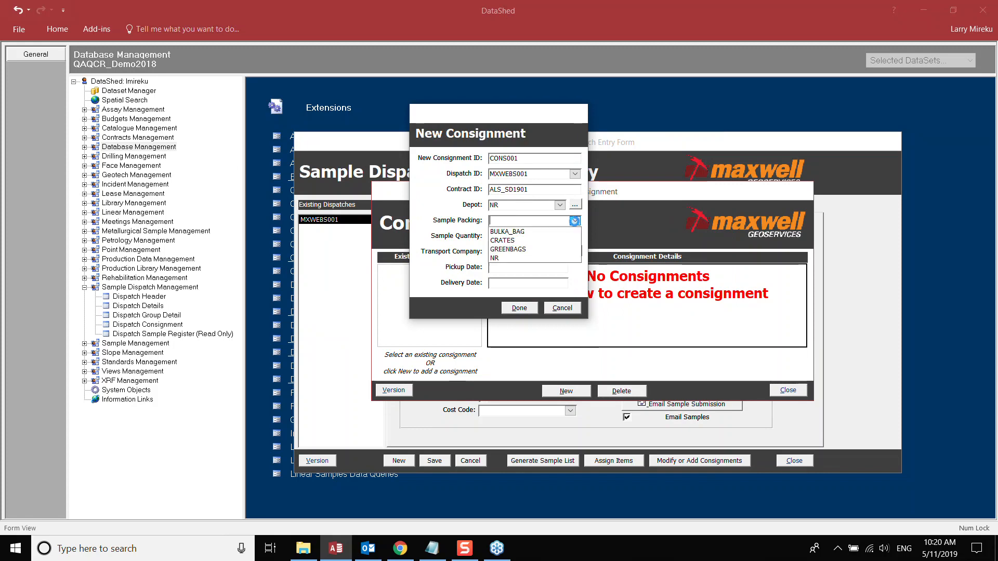
click(501, 241)
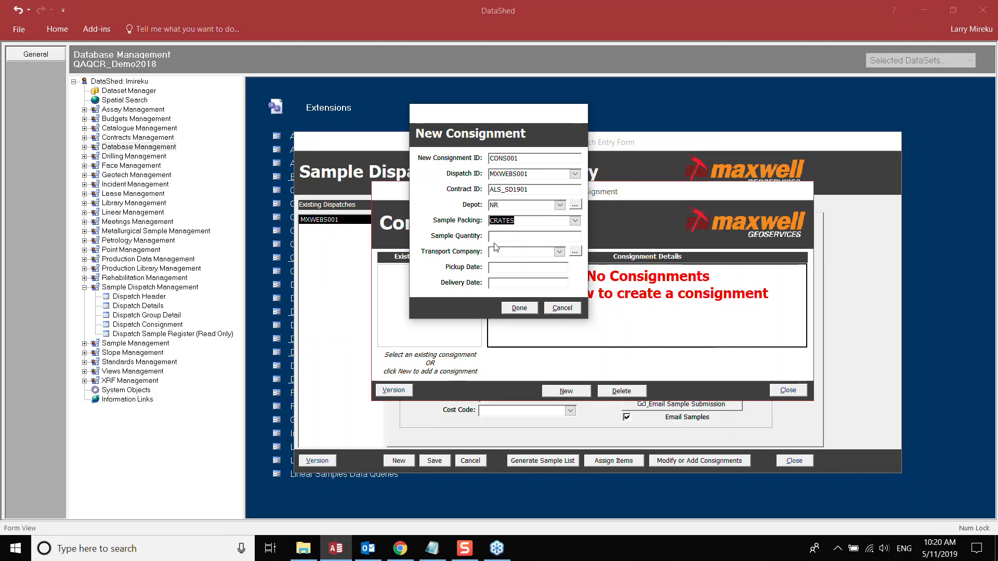
click(500, 236)
text(19)
click(559, 252)
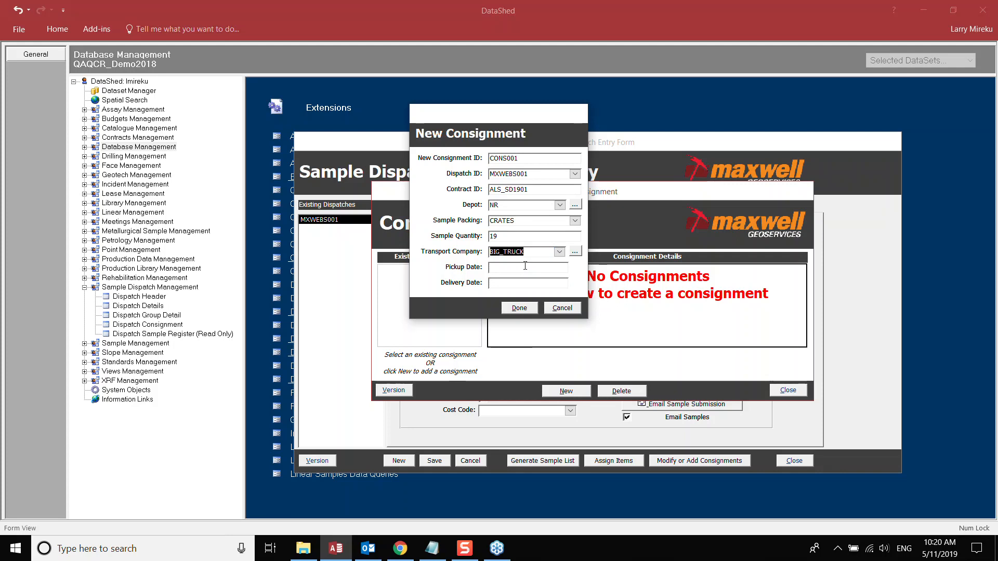
click(525, 265)
- Set pickup date 5/11/2019 and delivery date 8/11/2019, then finish the consignment
click(575, 267)
click(500, 315)
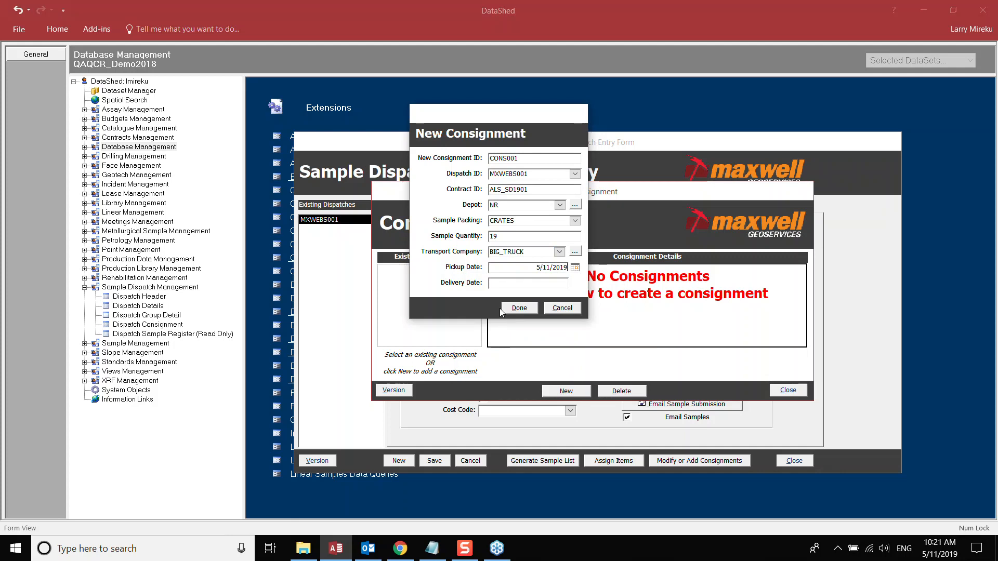
click(508, 288)
click(575, 284)
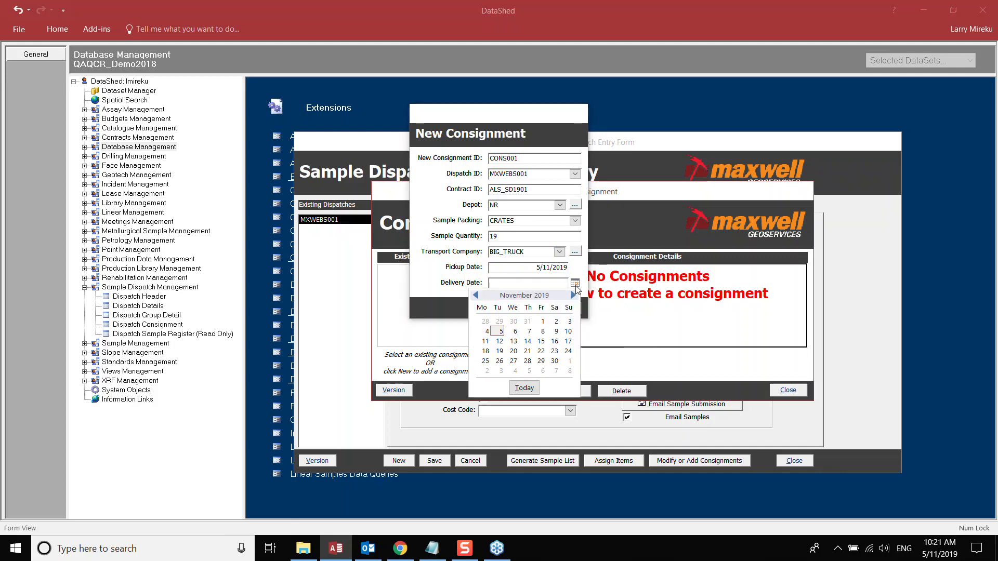
click(543, 332)
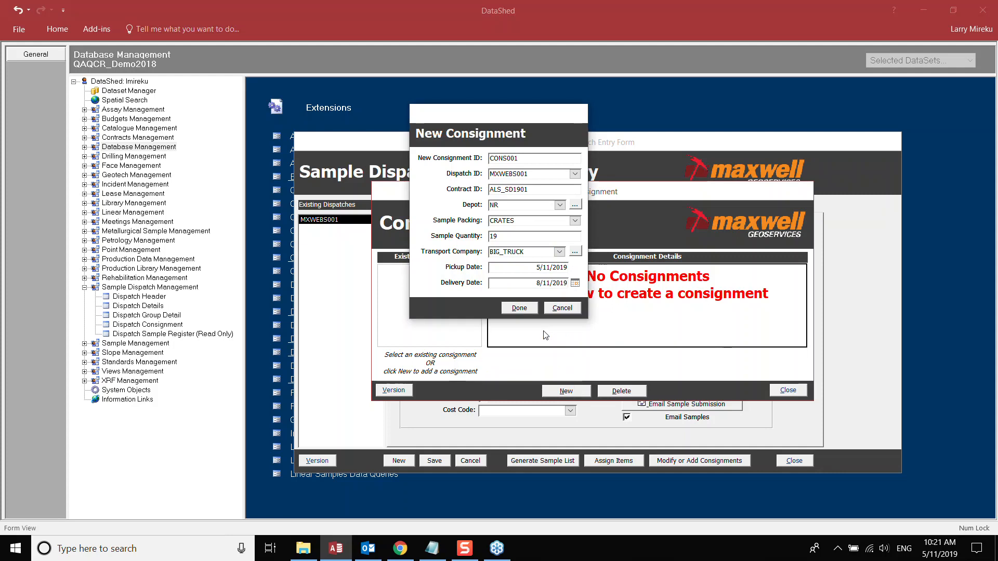
click(519, 309)
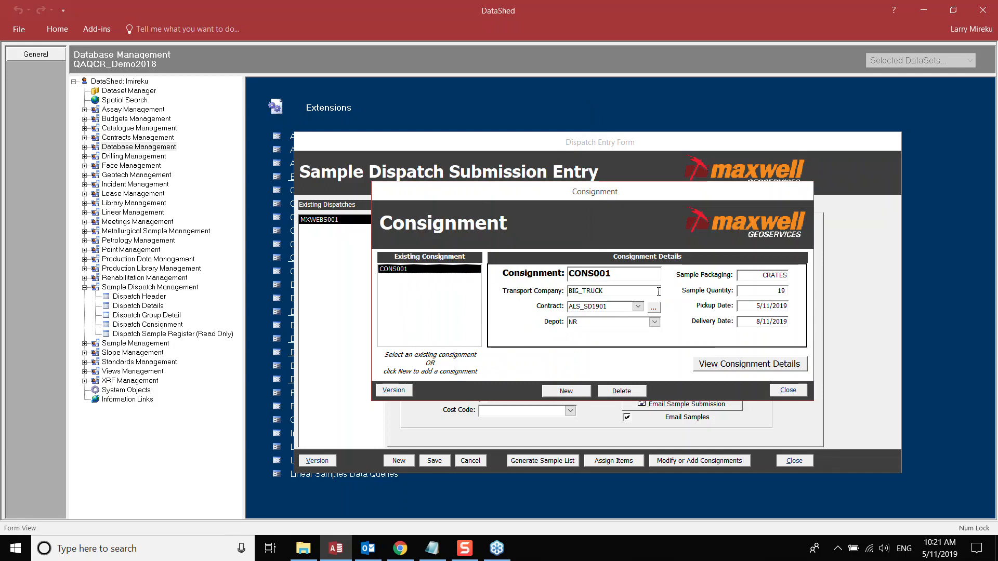
- Close the consignment editor, review CONS001's dates, and show MXWEBS001's Samples Summary with MXOP groups 1 and 2
click(788, 391)
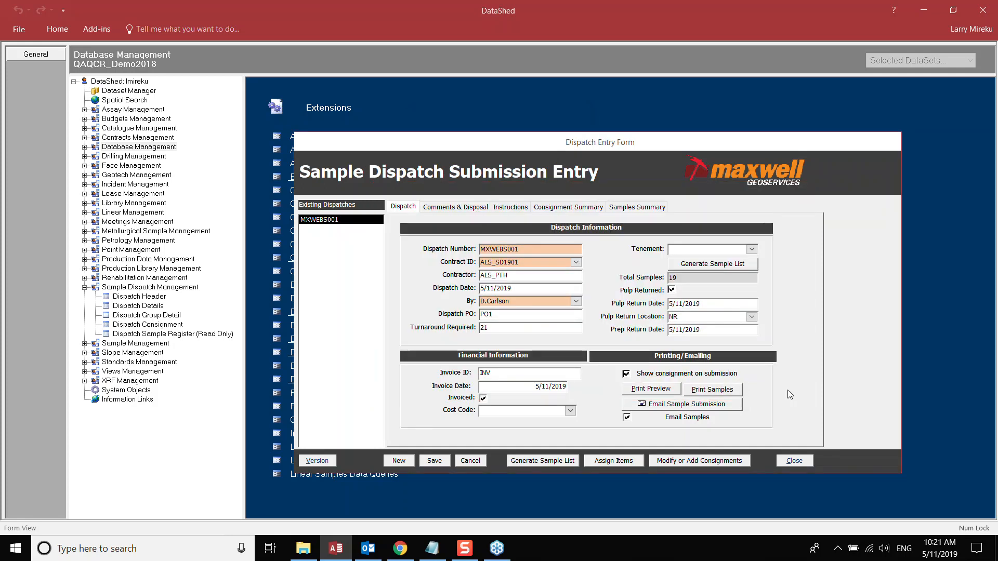
click(566, 207)
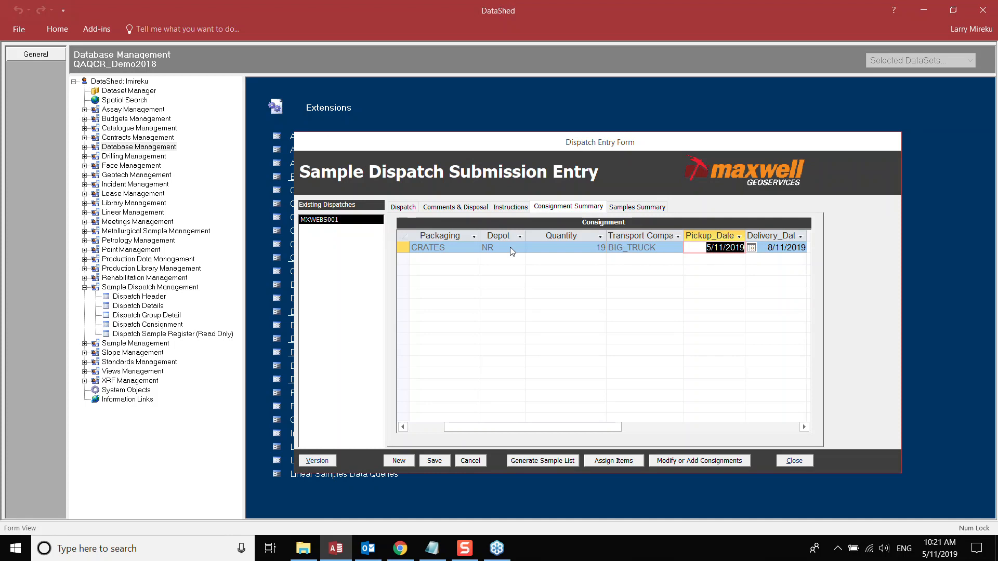
click(696, 428)
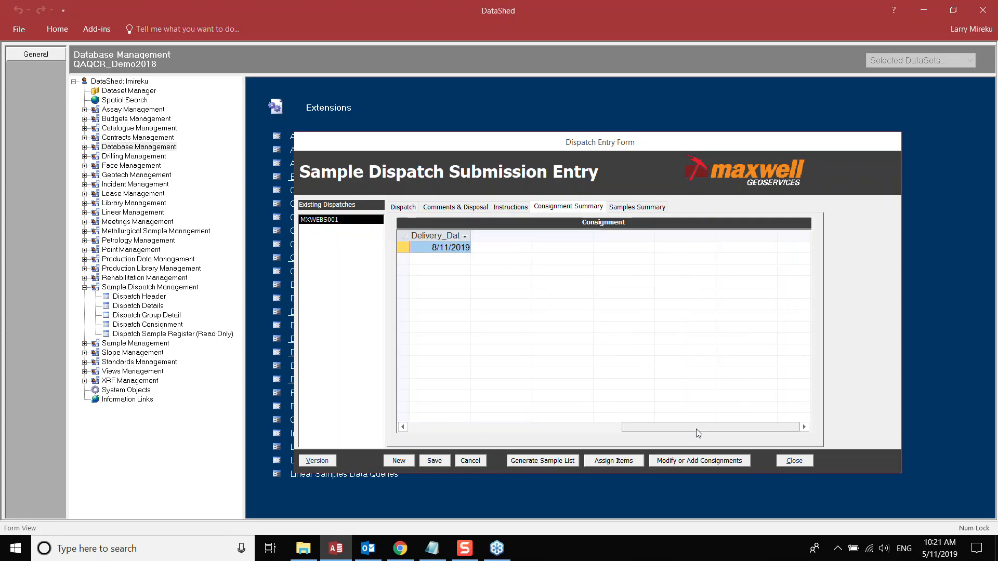
drag(697, 428, 626, 430)
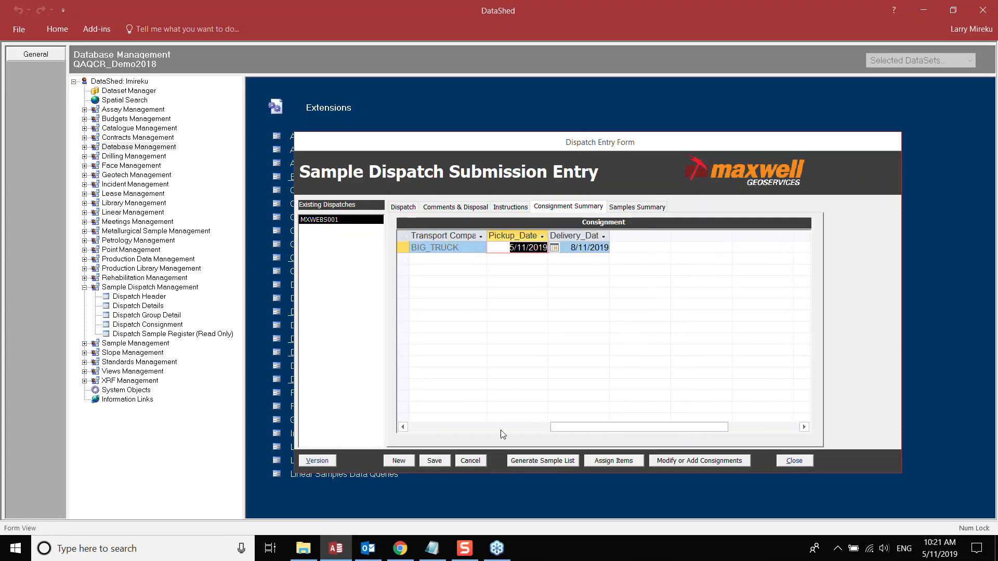
click(458, 428)
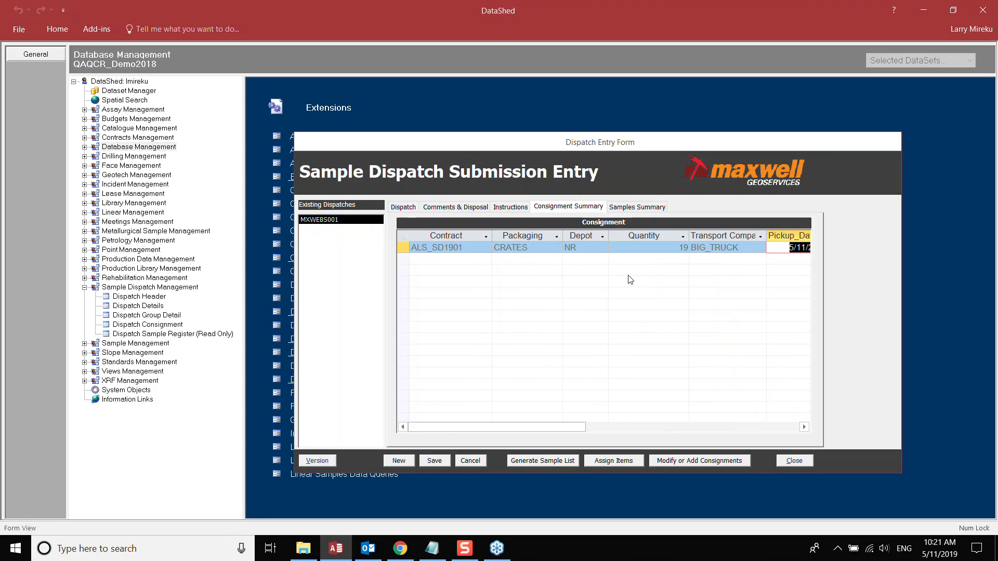
click(626, 210)
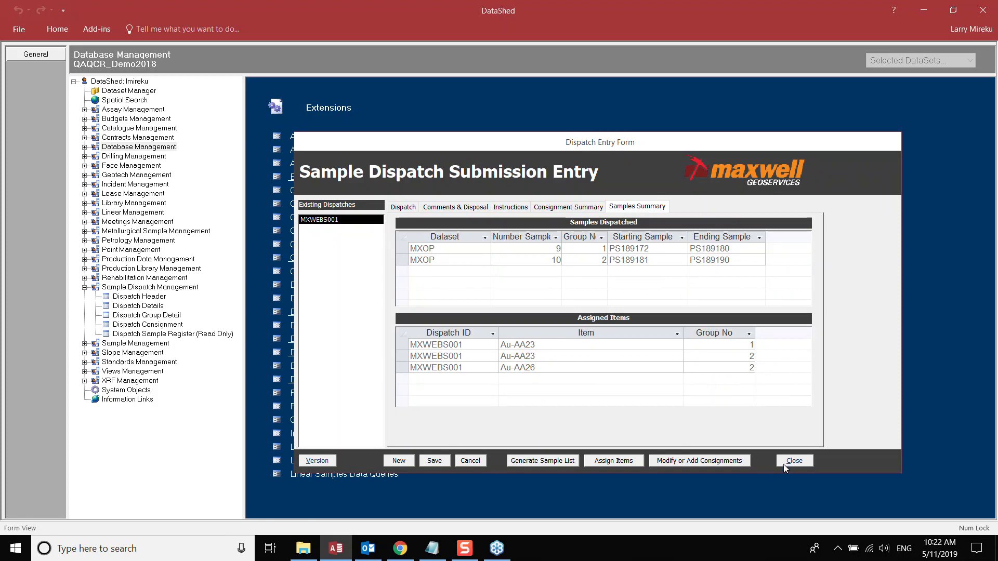
- From MXWEBS001's Dispatch details, open the Sample Submission Form print preview
click(404, 208)
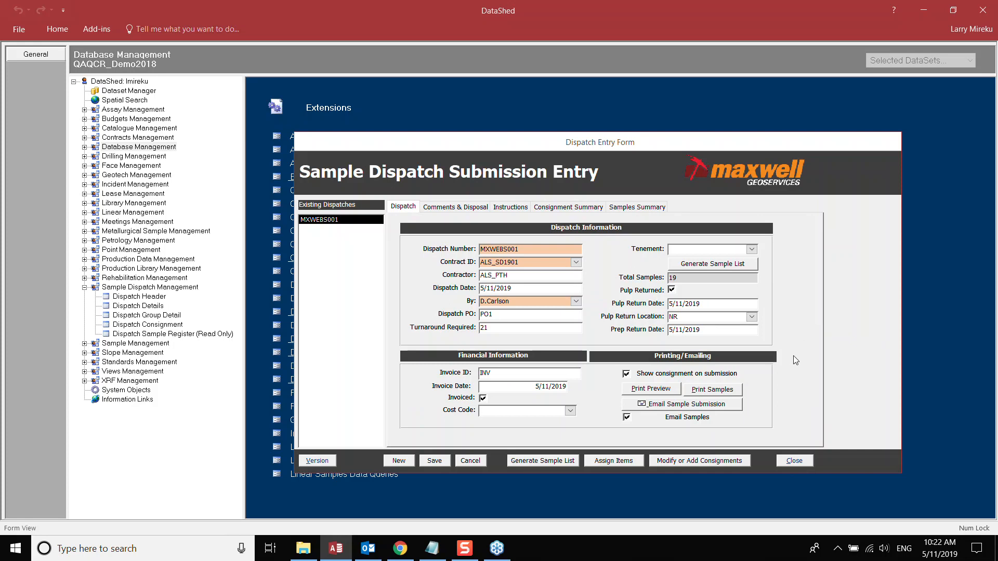
click(656, 393)
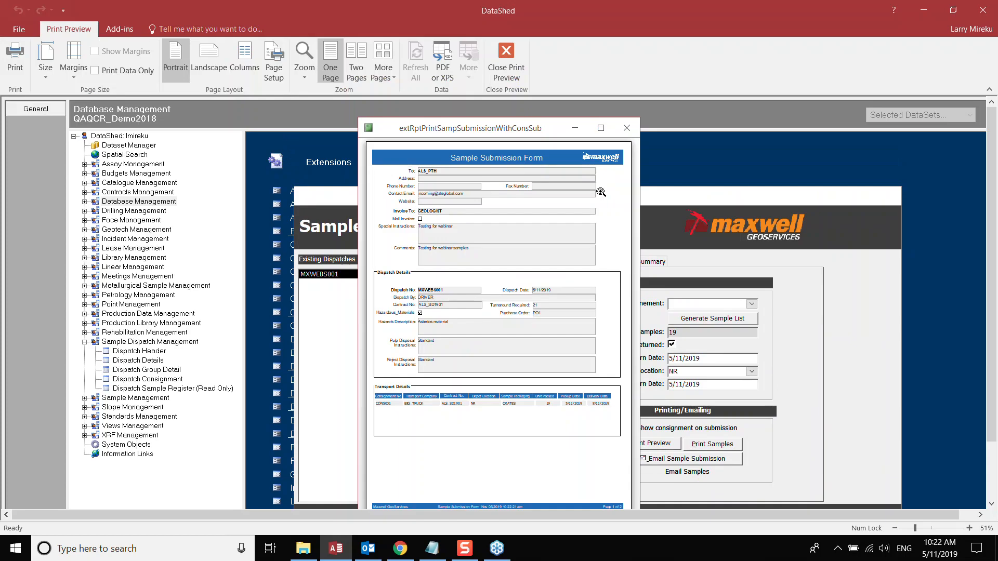
- Review the maximized Sample Submission Form at 100%, including the CONS001 transport details, then close the preview
click(600, 128)
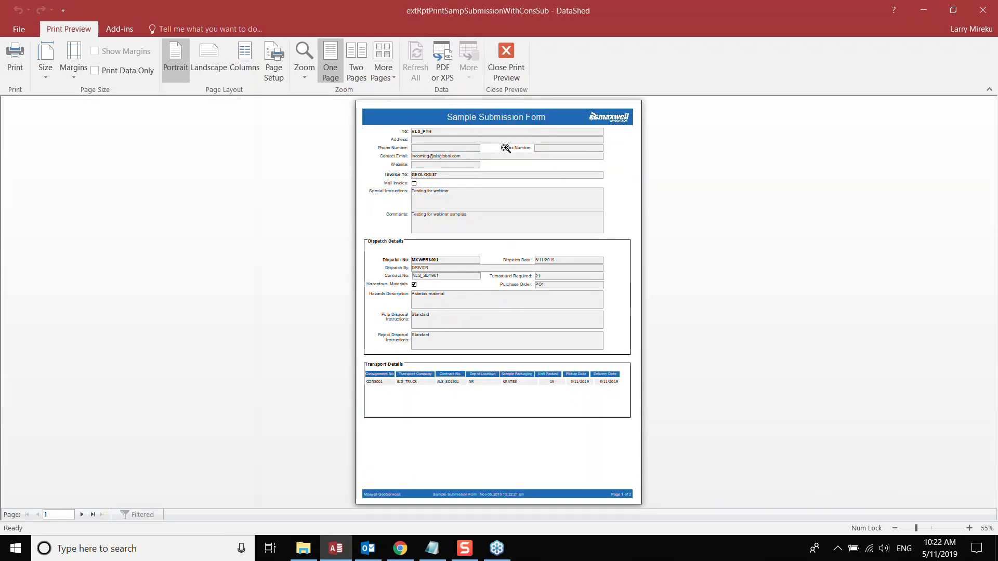
click(461, 147)
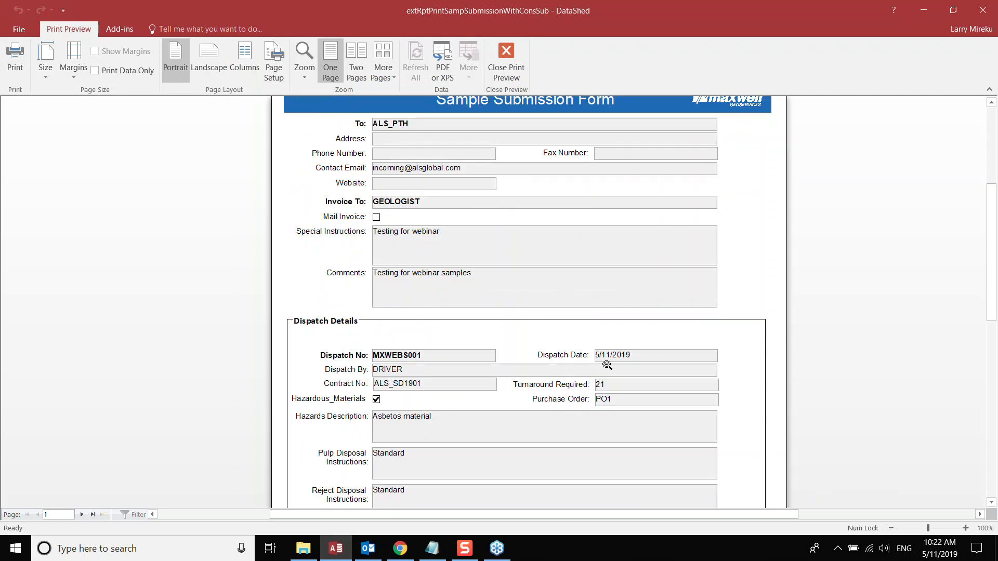
scroll(607, 365, down, 5)
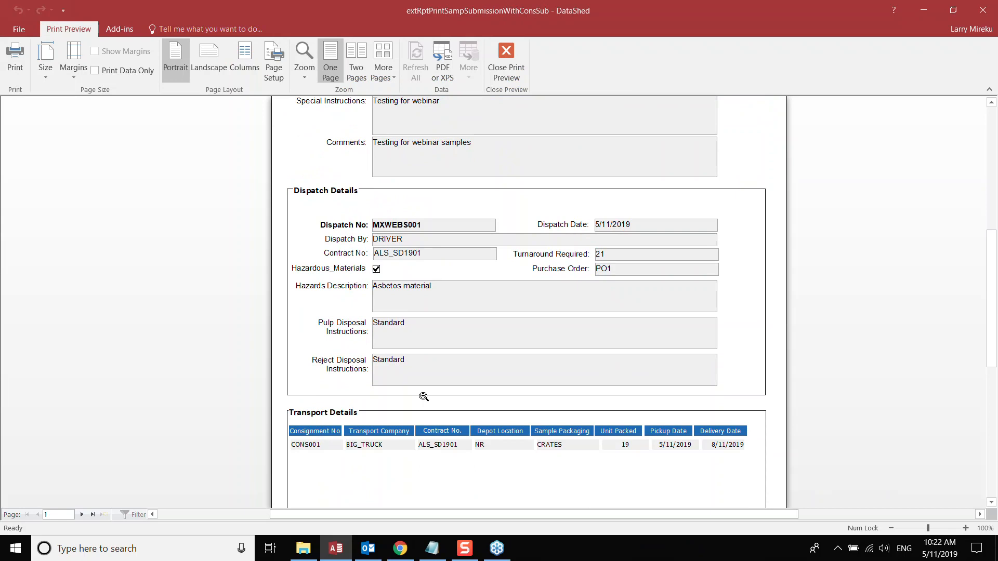
scroll(411, 411, down, 5)
scroll(427, 398, down, 8)
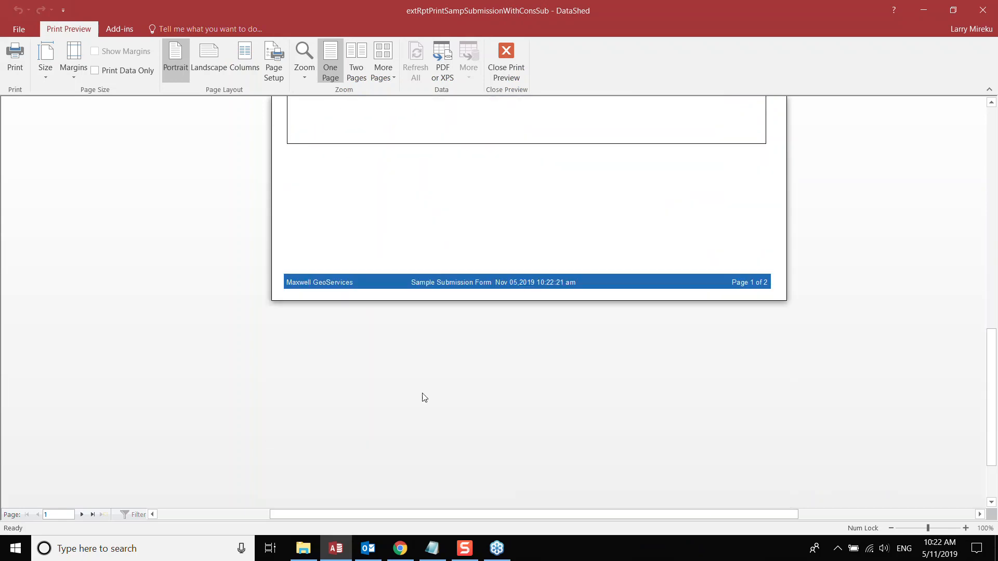
scroll(425, 397, up, 20)
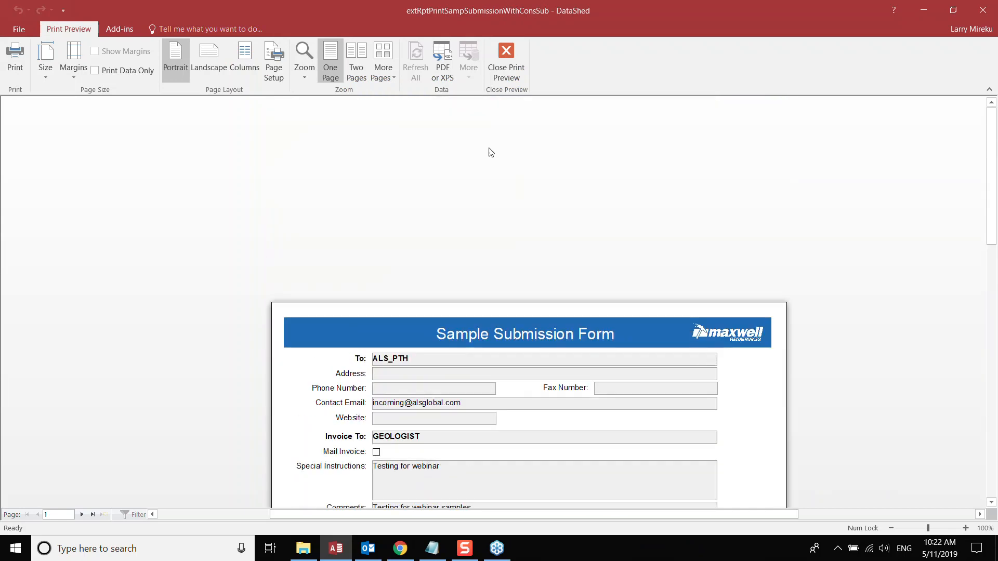
click(510, 53)
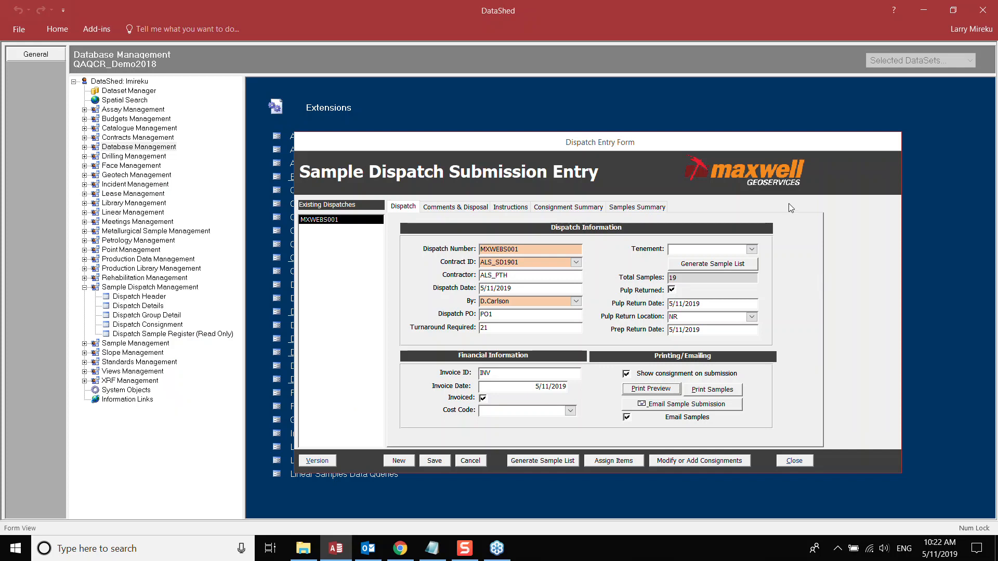
- Check the reporting instructions and e-mail recipients, then create the MXWEBS001 sample submission e-mail with PDF attached
drag(772, 145, 747, 146)
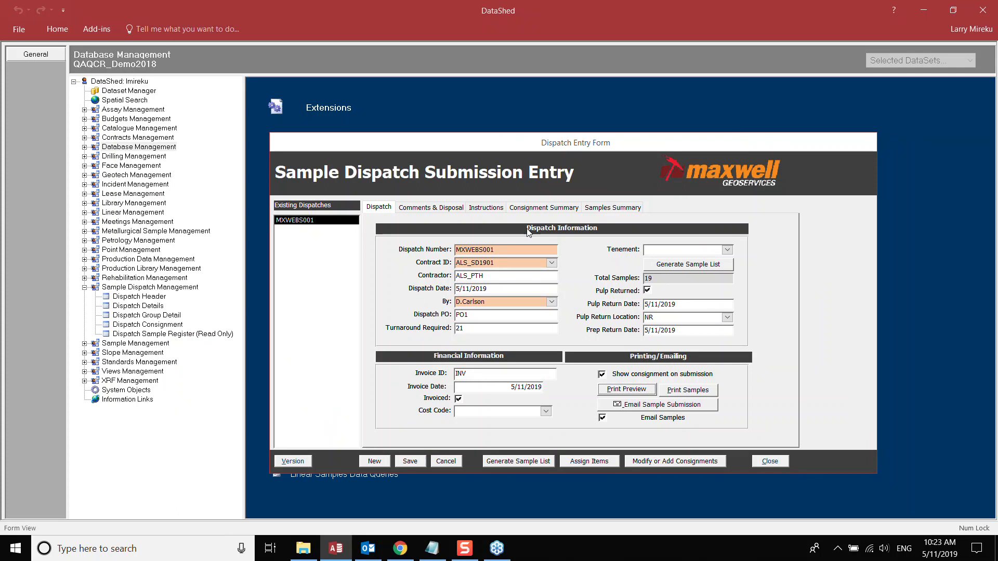
click(479, 209)
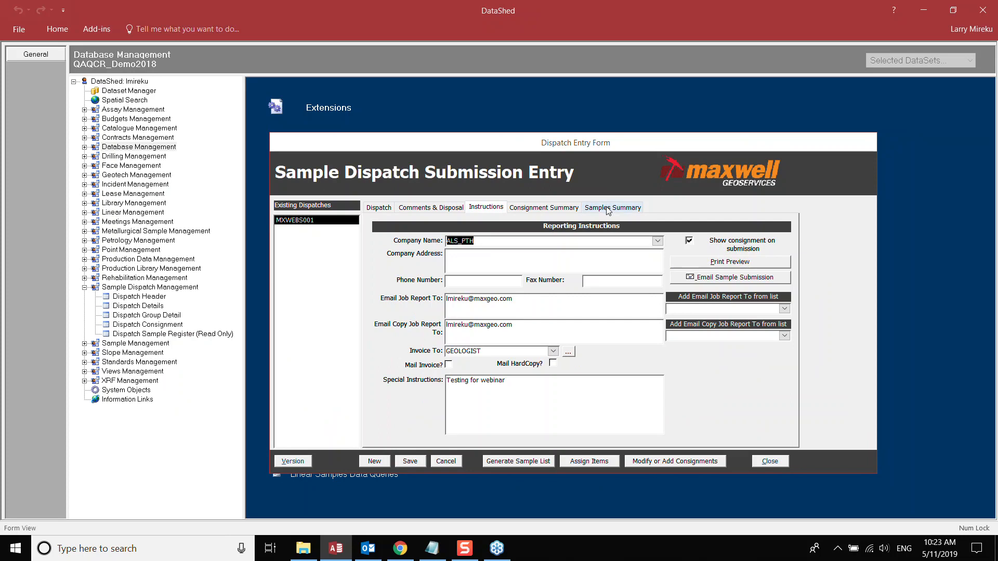
click(381, 209)
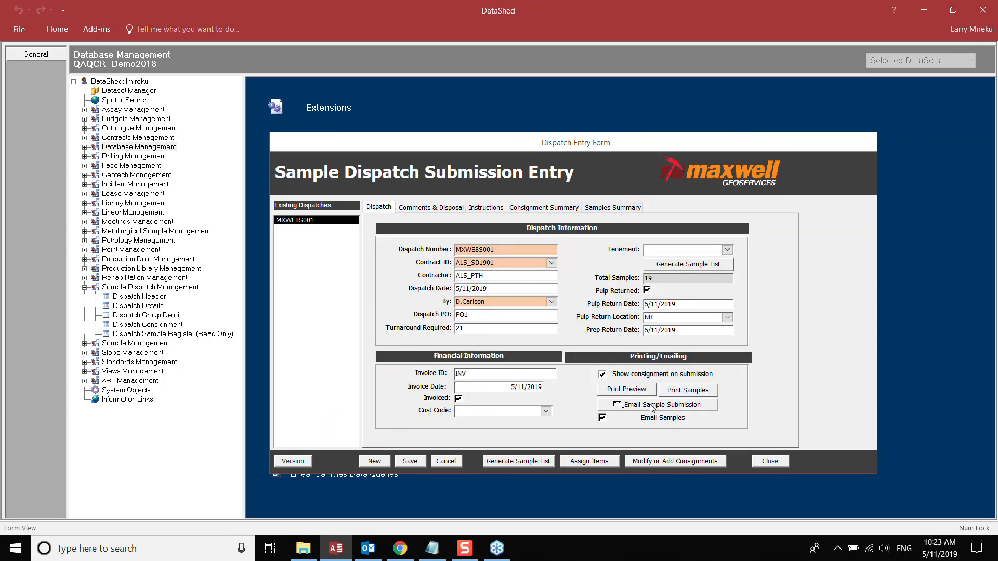
click(656, 407)
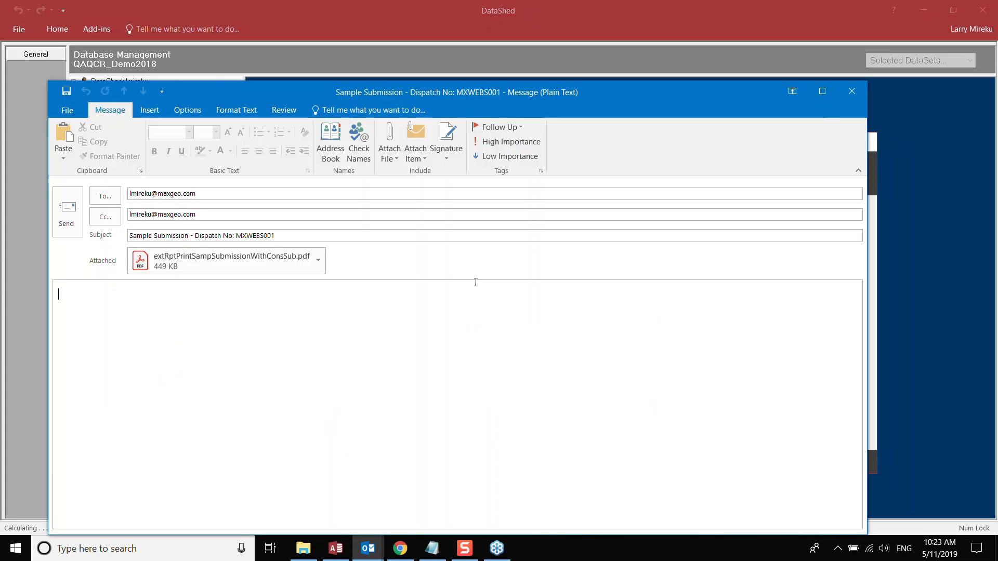
- Check the recipient, then open the attached extRptPrintSampSubmissionWithConsSub.pdf from the Outlook draft
click(211, 197)
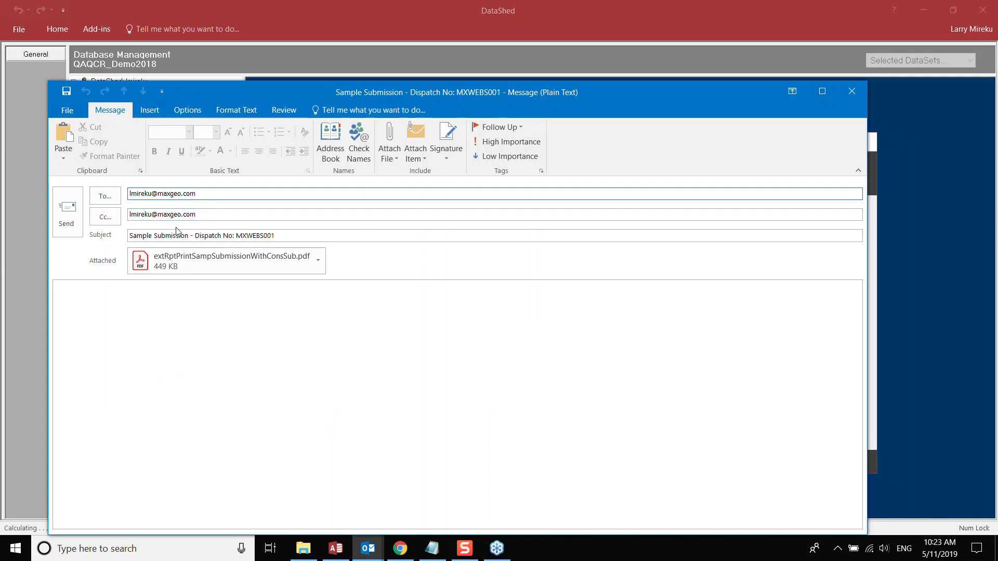
click(318, 260)
click(251, 283)
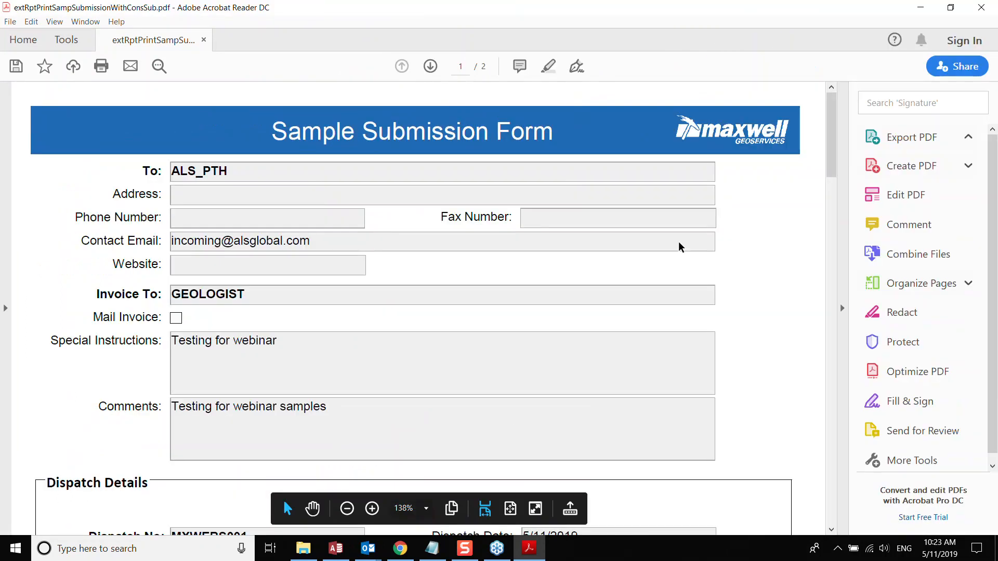
- Scroll the submission PDF down to the Transport Details table and back up, then close the document
scroll(281, 229, down, 2)
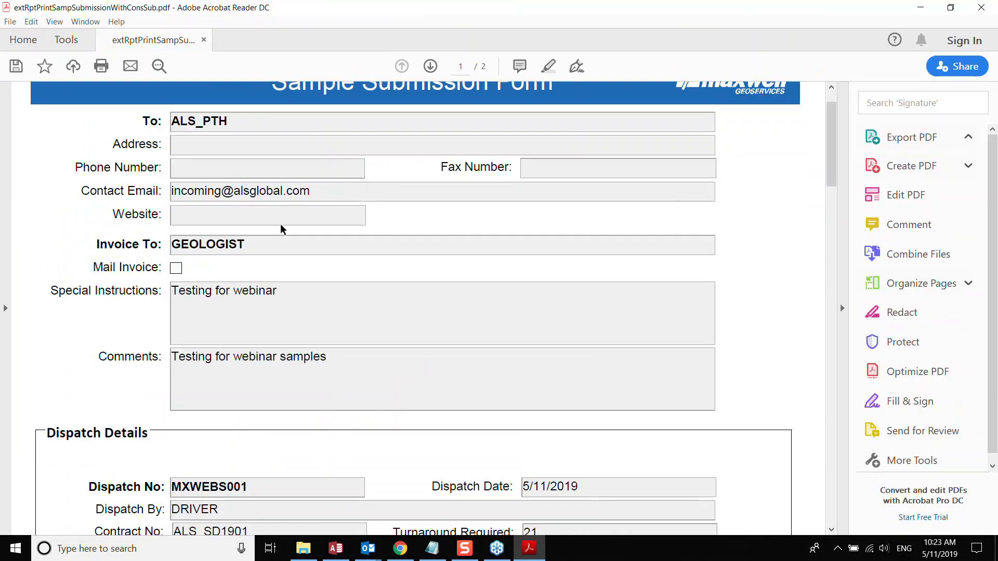
scroll(459, 263, down, 3)
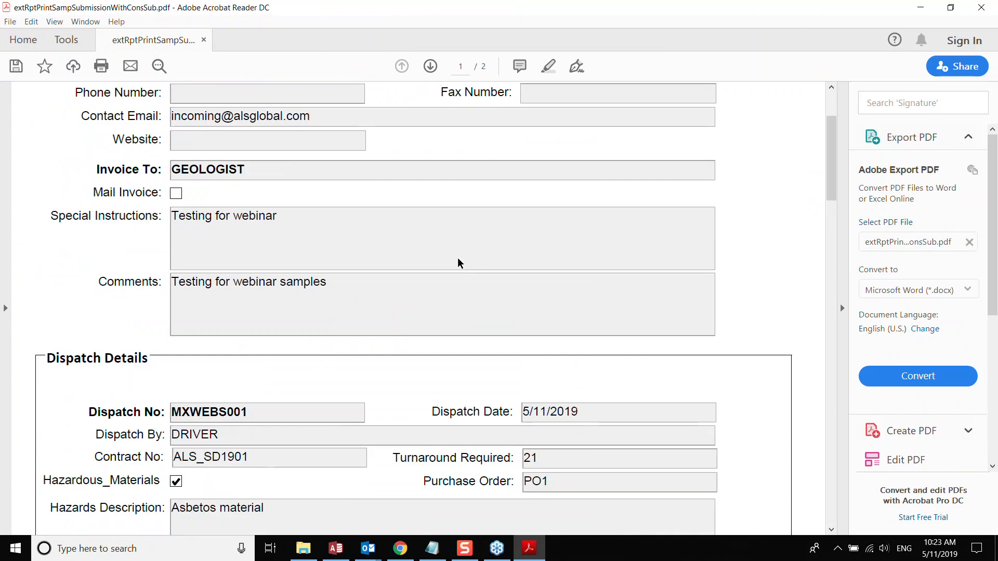
scroll(468, 263, down, 4)
scroll(614, 276, down, 10)
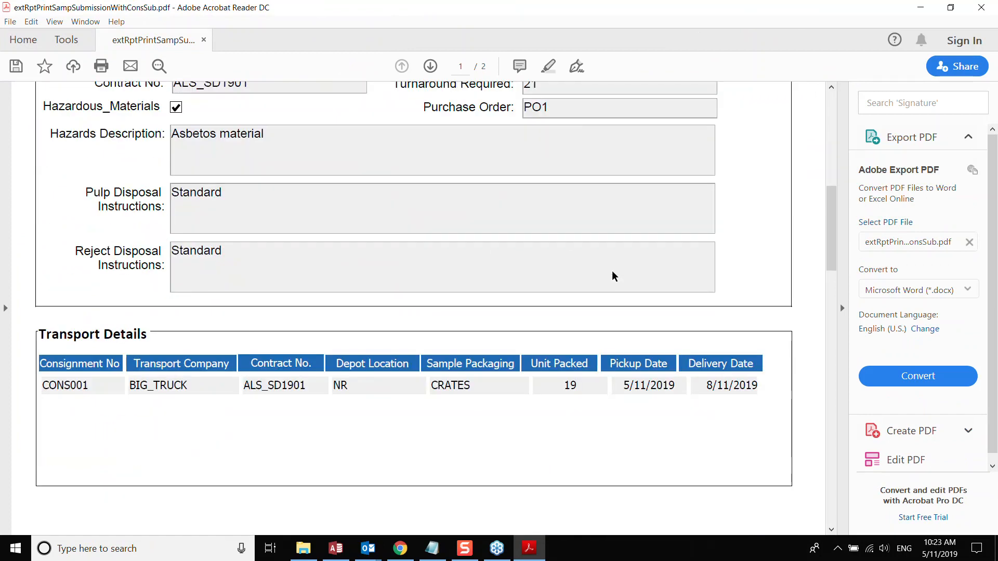
scroll(711, 268, up, 5)
scroll(710, 267, up, 13)
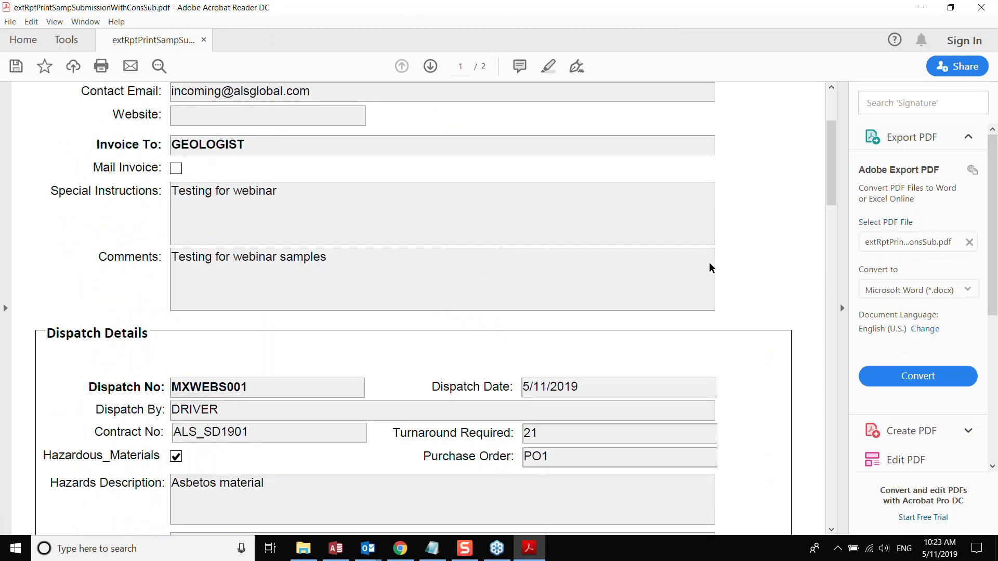
scroll(710, 267, up, 2)
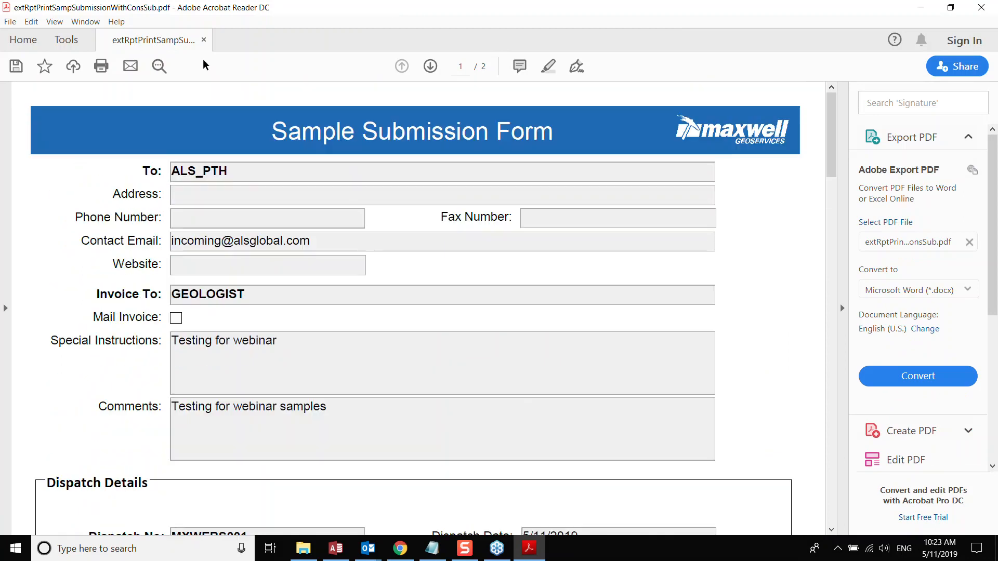
click(203, 40)
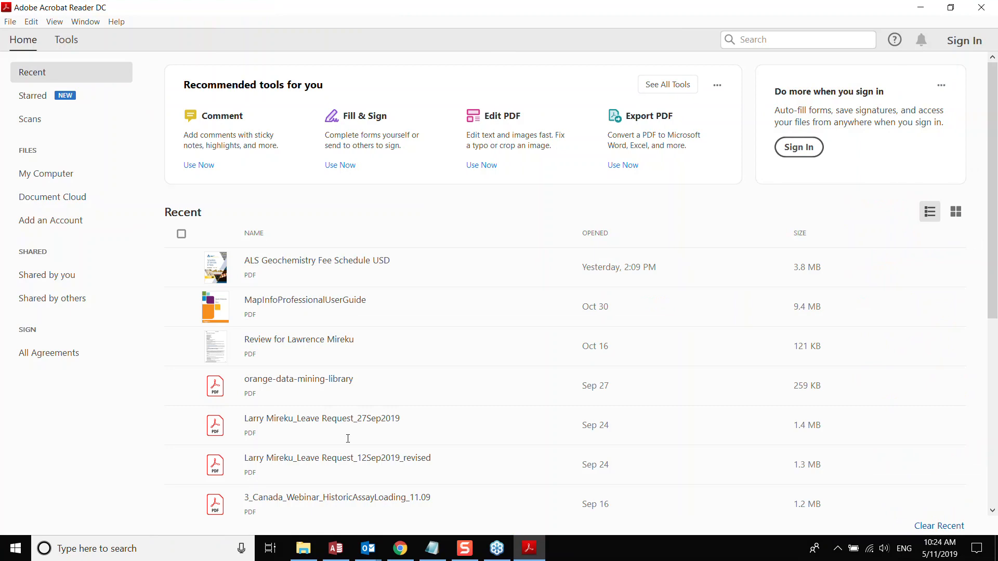
- Bring the 'Sample Submission - Dispatch No: MXWEBS001' Outlook draft back to the front
click(336, 549)
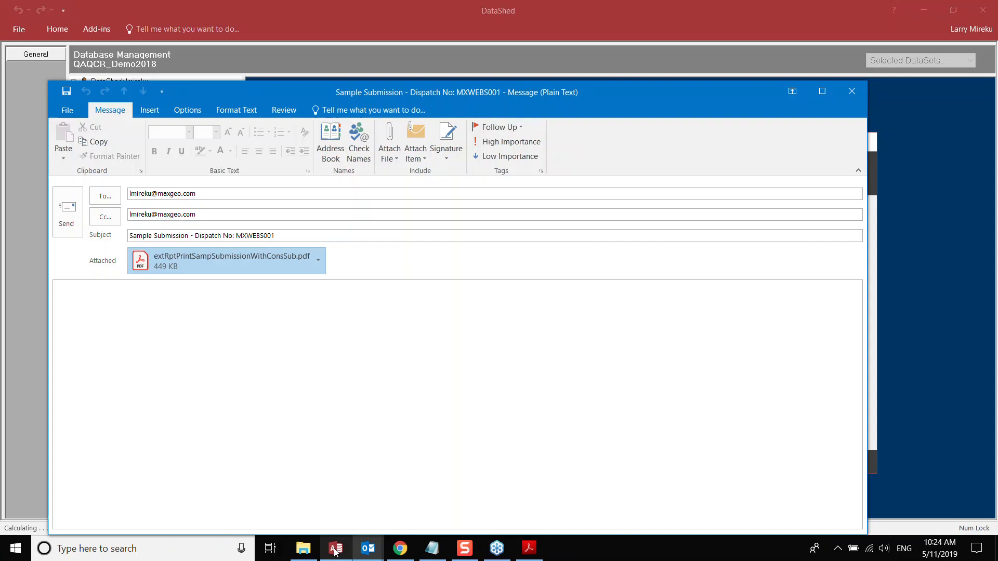